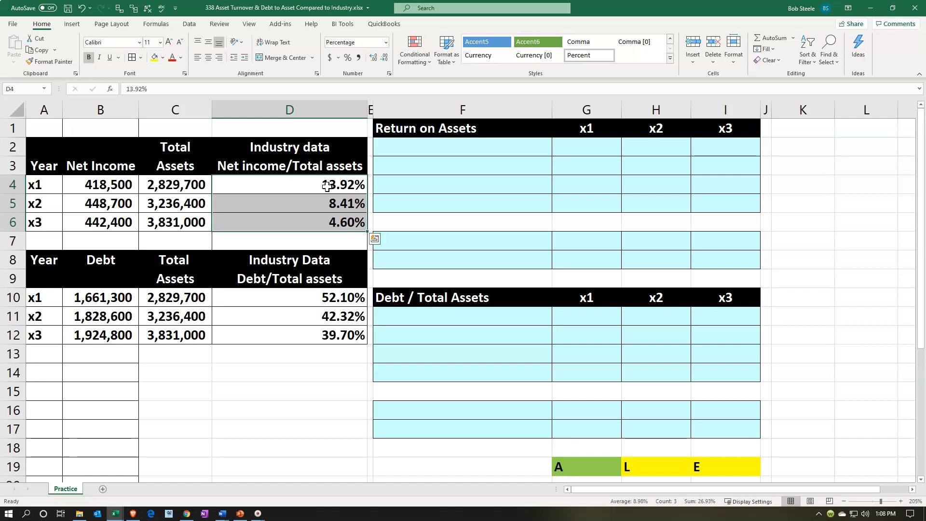
Label the first two rows of the Return on Assets table "Net Income" in F2 and "Total assets" in F3
{"action": "left_click", "coordinate": [392, 141]}
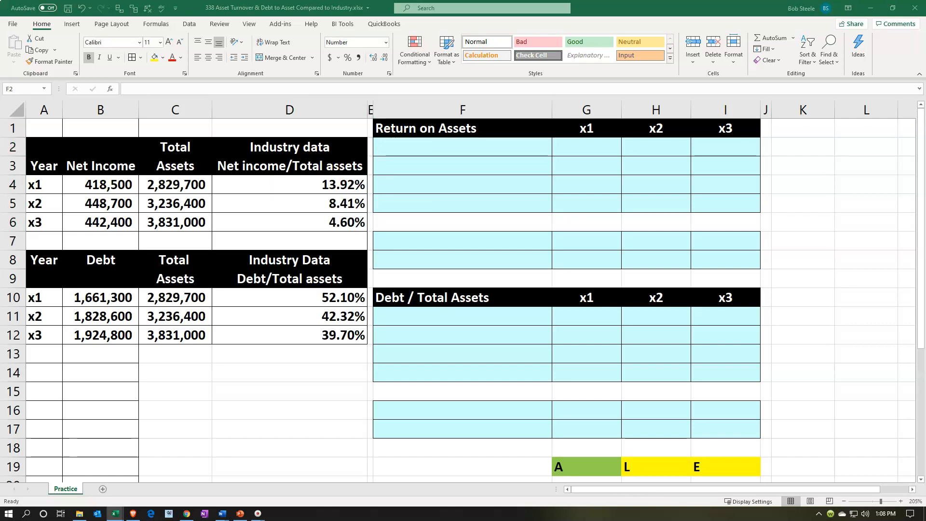
{"action": "left_click", "coordinate": [441, 145]}
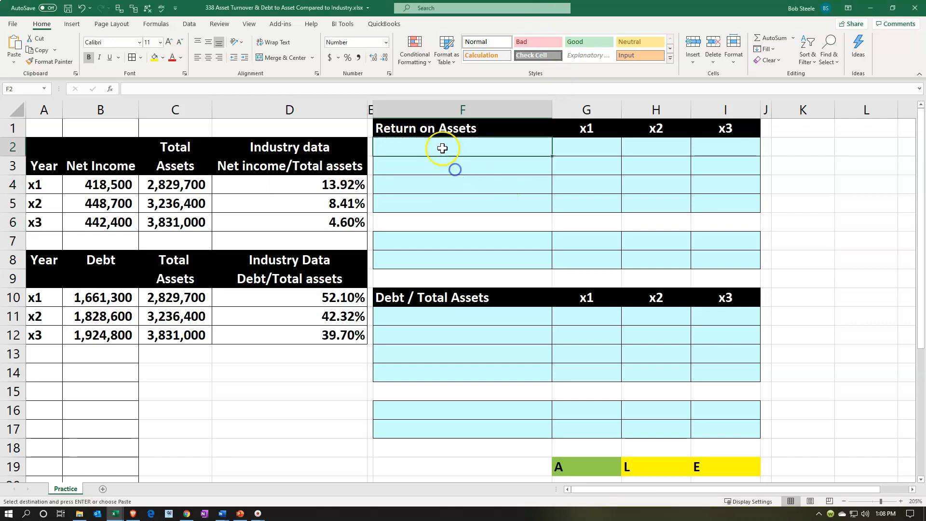
{"action": "type", "text": "Net Income"}
{"action": "key", "text": "Down"}
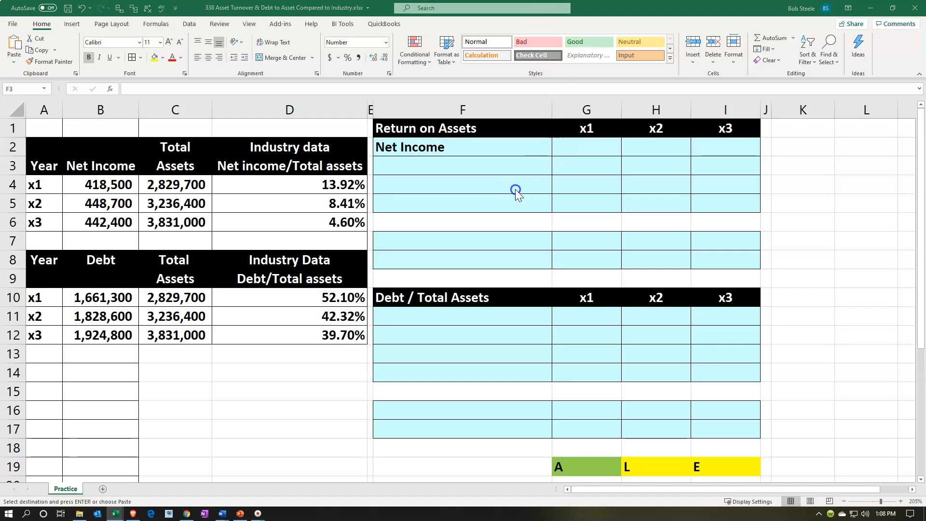
{"action": "left_click", "coordinate": [478, 168]}
{"action": "type", "text": "Total assets"}
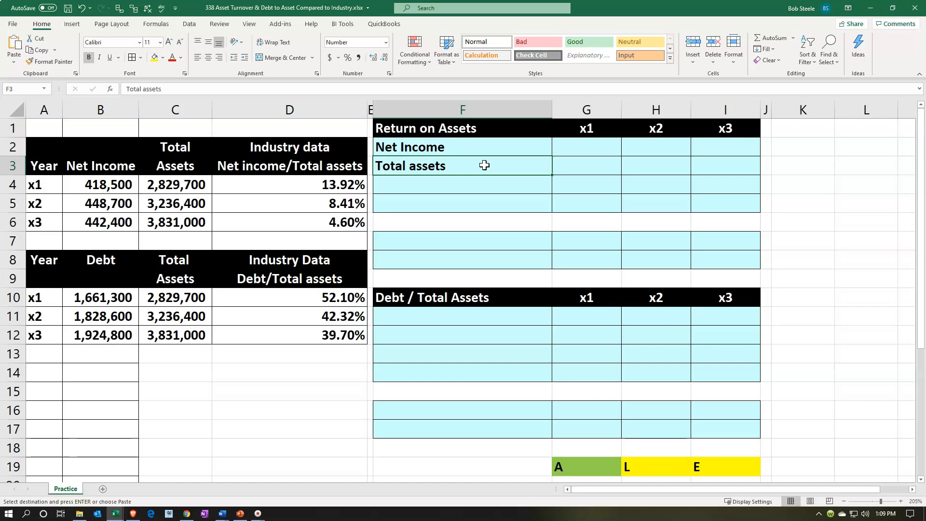
Link the x1 net income cell G2 to the source data with the formula =B4
{"action": "key", "text": "Right"}
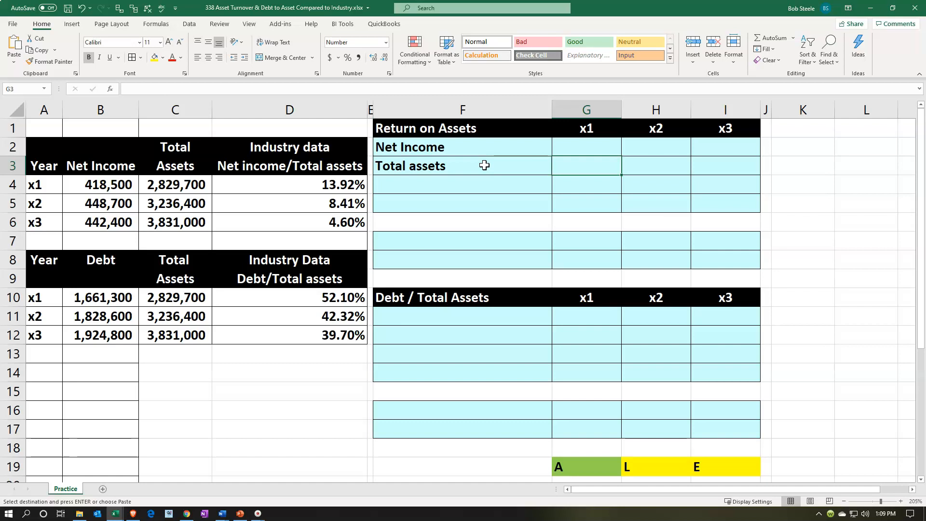
{"action": "key", "text": "Up"}
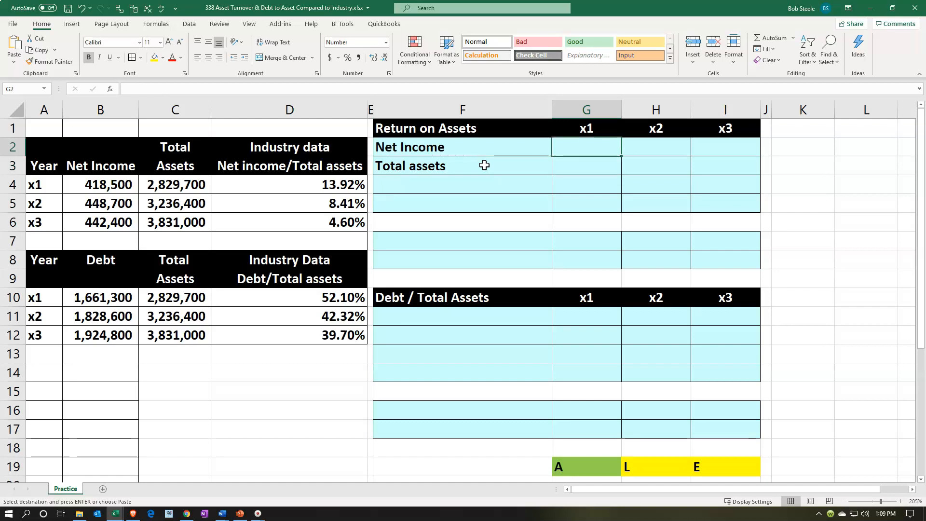
{"action": "type", "text": "="}
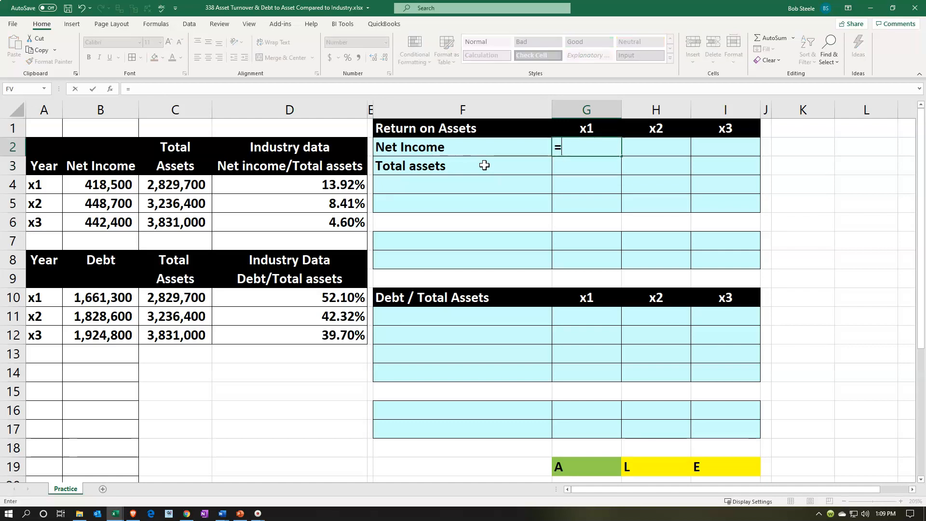
{"action": "key", "text": "Left"}
{"action": "key", "text": "Left"}
{"action": "key", "text": "Left"}
{"action": "key", "text": "Left"}
{"action": "key", "text": "Left"}
{"action": "key", "text": "Down"}
{"action": "key", "text": "Down"}
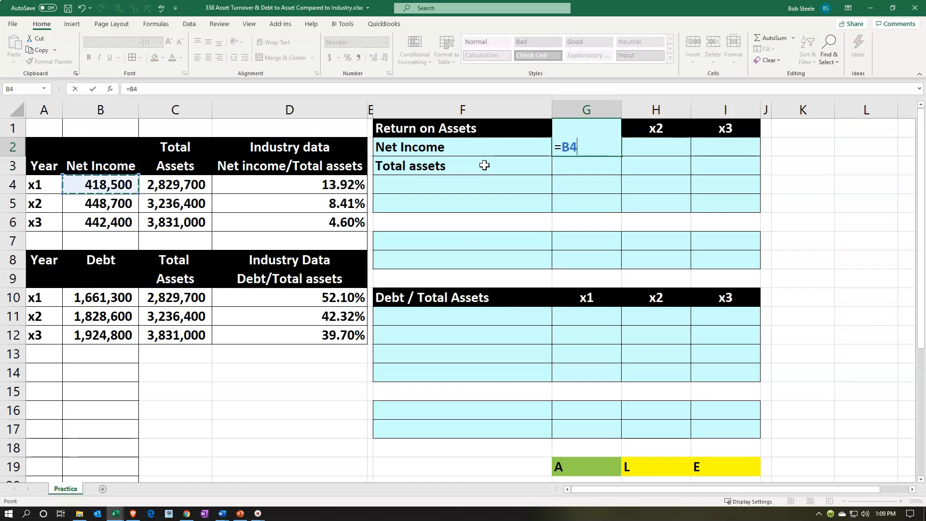
{"action": "key", "text": "Return"}
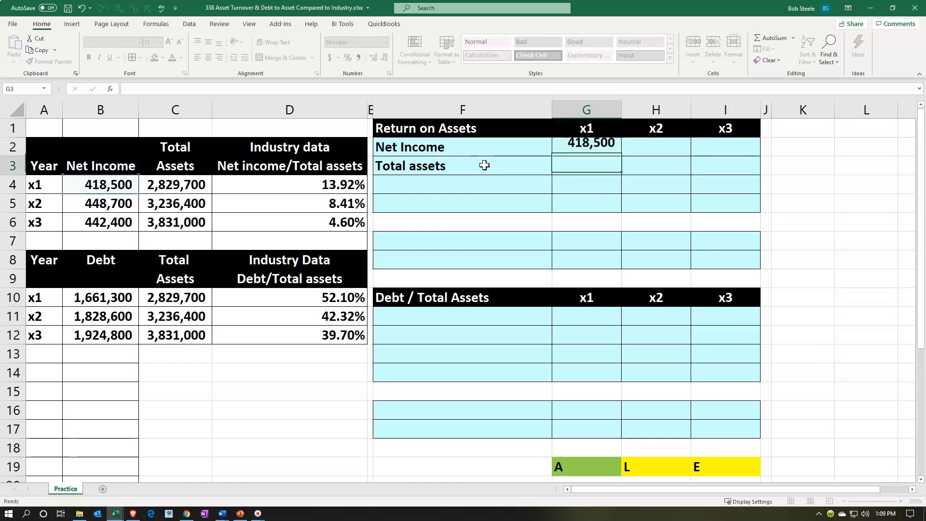
Link the x1 total assets cell G3 to the source data with the formula =C4
{"action": "type", "text": "="}
{"action": "key", "text": "Left"}
{"action": "key", "text": "Left"}
{"action": "key", "text": "Left"}
{"action": "key", "text": "Left"}
{"action": "key", "text": "Down"}
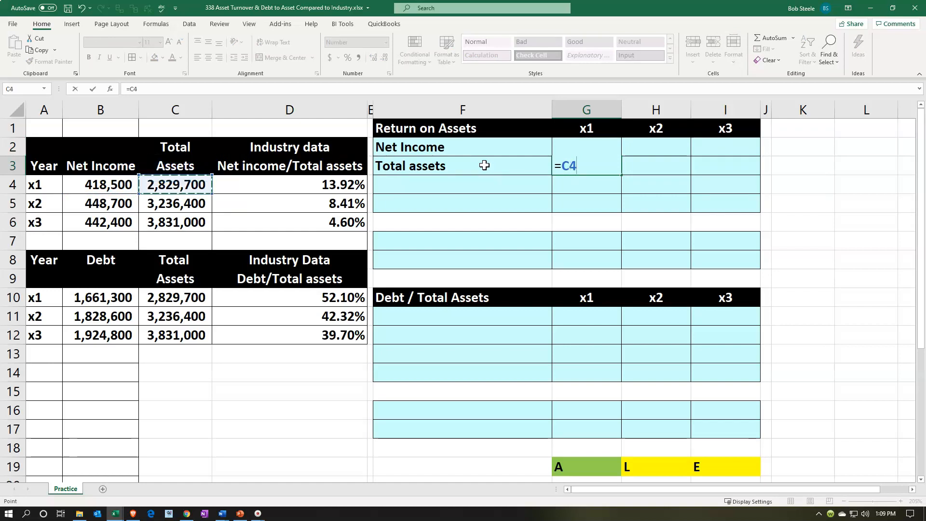
{"action": "key", "text": "Return"}
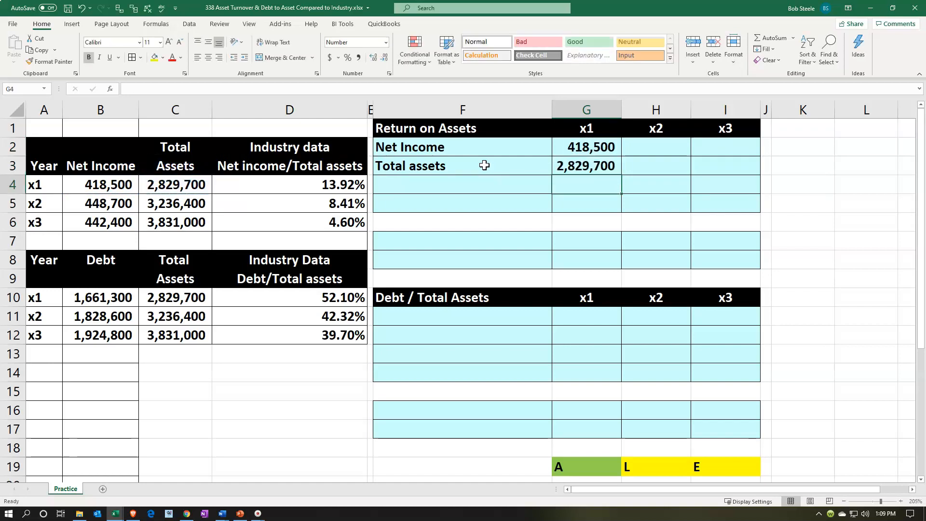
Calculate the x1 return on assets in G4 with the formula =G2/G3
{"action": "type", "text": "="}
{"action": "key", "text": "Up"}
{"action": "key", "text": "Up"}
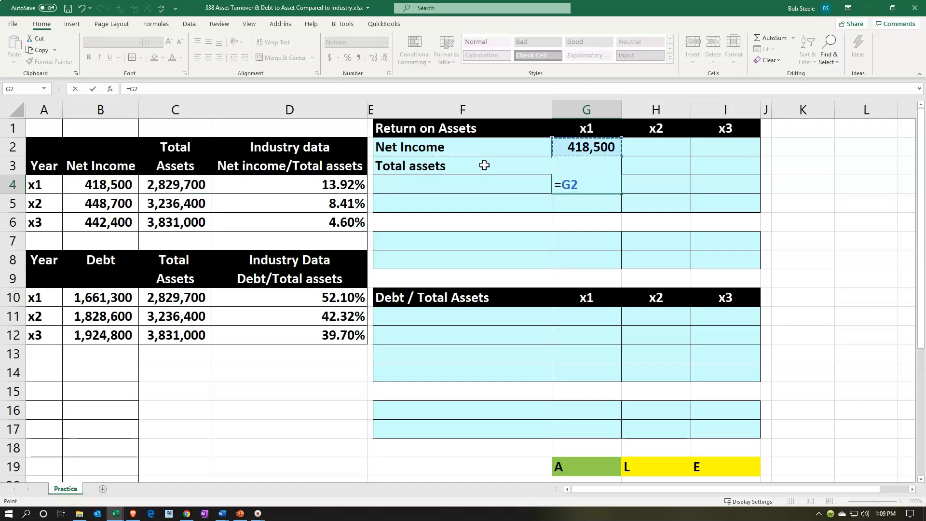
{"action": "type", "text": "/"}
{"action": "key", "text": "Up"}
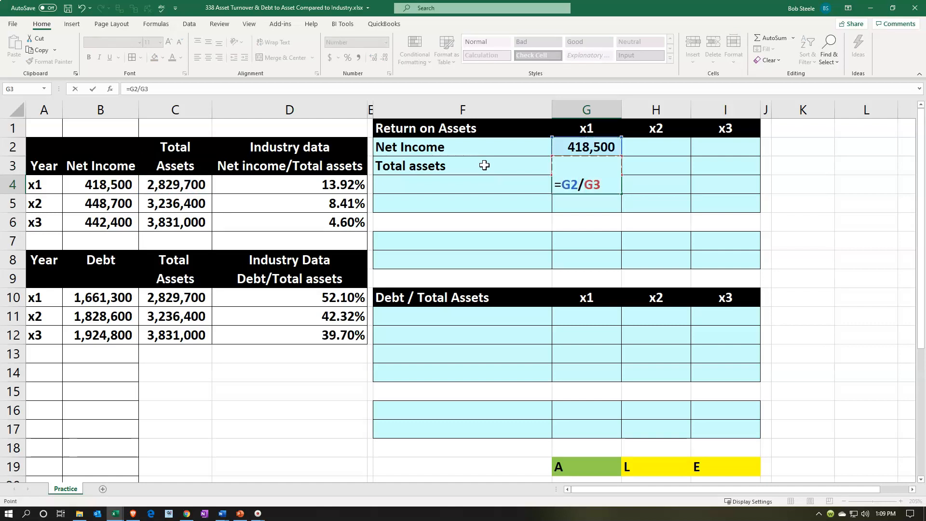
{"action": "key", "text": "Return"}
Format the x1 ratio in G4 as a percentage with two decimal places
{"action": "key", "text": "Up"}
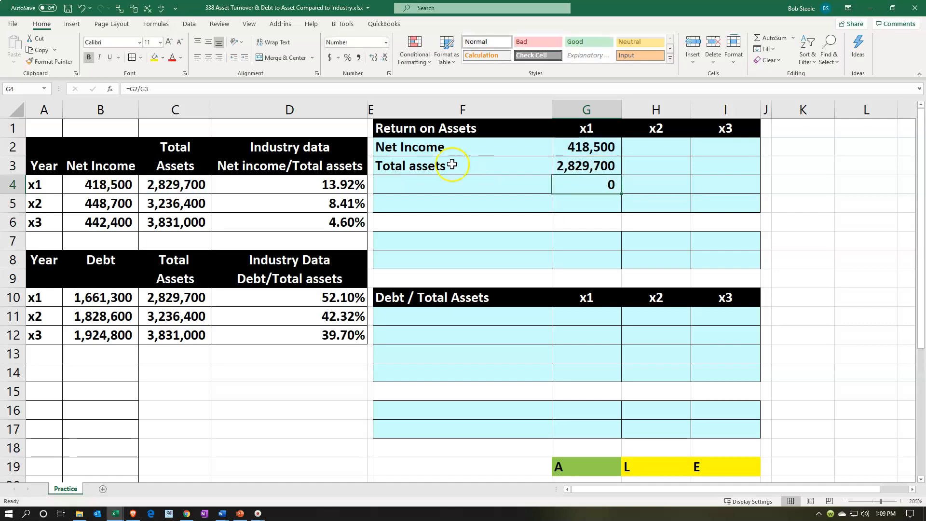
{"action": "left_click", "coordinate": [45, 25]}
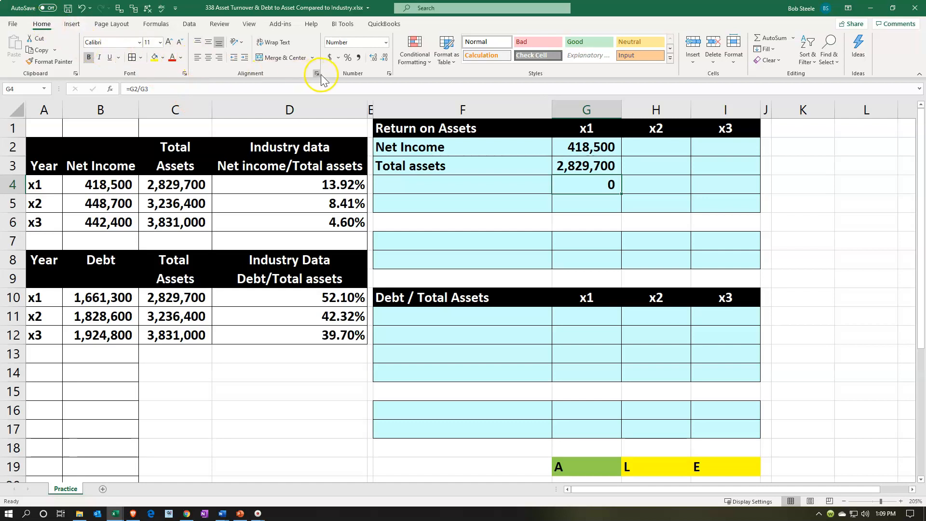
{"action": "left_click", "coordinate": [347, 59]}
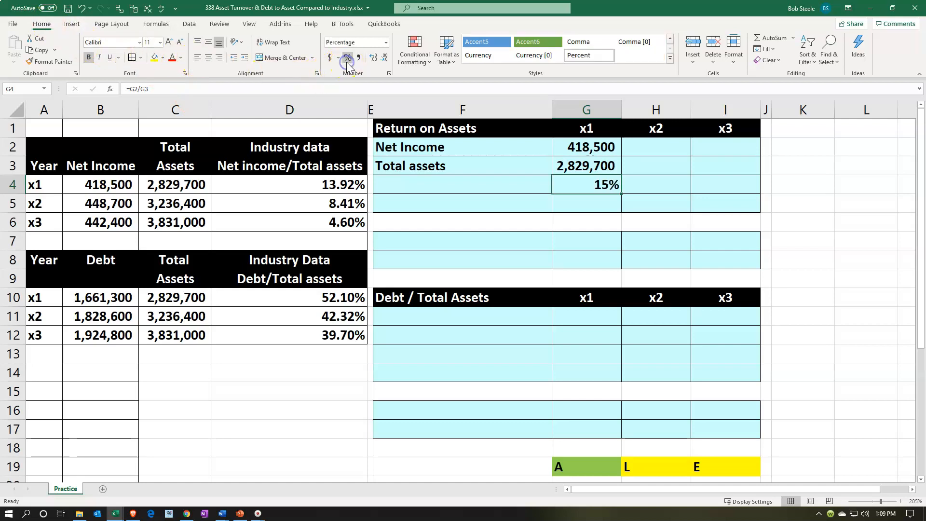
{"action": "left_click", "coordinate": [372, 58]}
{"action": "left_click", "coordinate": [372, 58]}
{"action": "left_click", "coordinate": [372, 57]}
{"action": "left_click", "coordinate": [372, 57]}
{"action": "left_click", "coordinate": [386, 57]}
{"action": "left_click", "coordinate": [387, 57]}
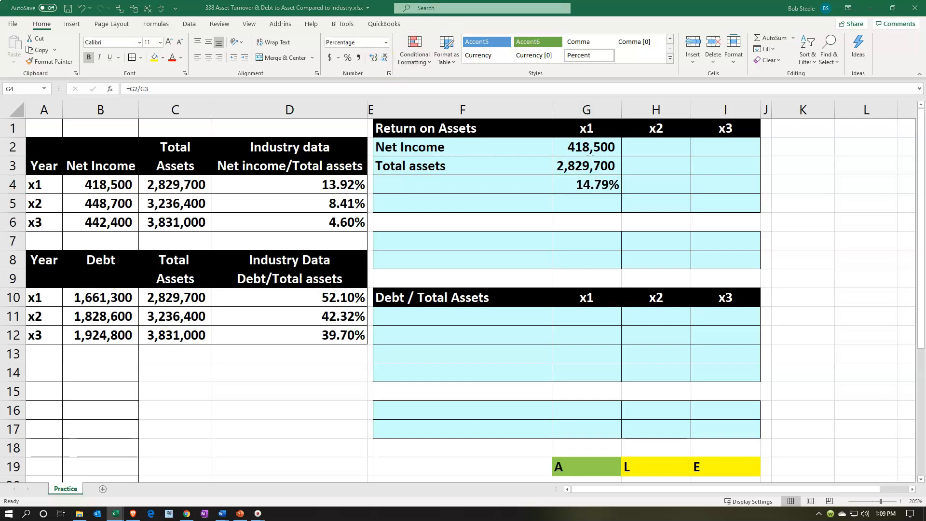
Label F4 "Return on assets" and underline the x1 total assets figure in G3
{"action": "key", "text": "ctrl+c"}
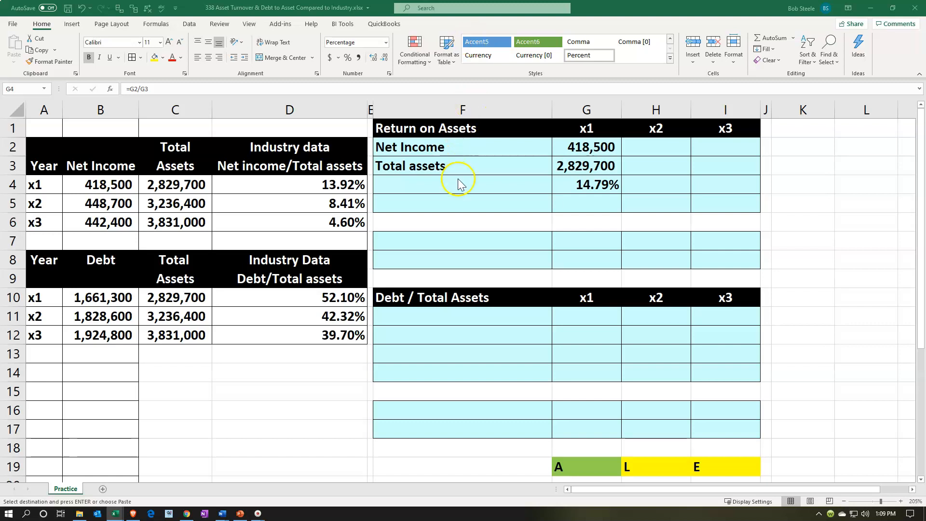
{"action": "left_click", "coordinate": [446, 182]}
{"action": "type", "text": "Return on assets"}
{"action": "key", "text": "ctrl+Return"}
{"action": "left_click", "coordinate": [580, 170]}
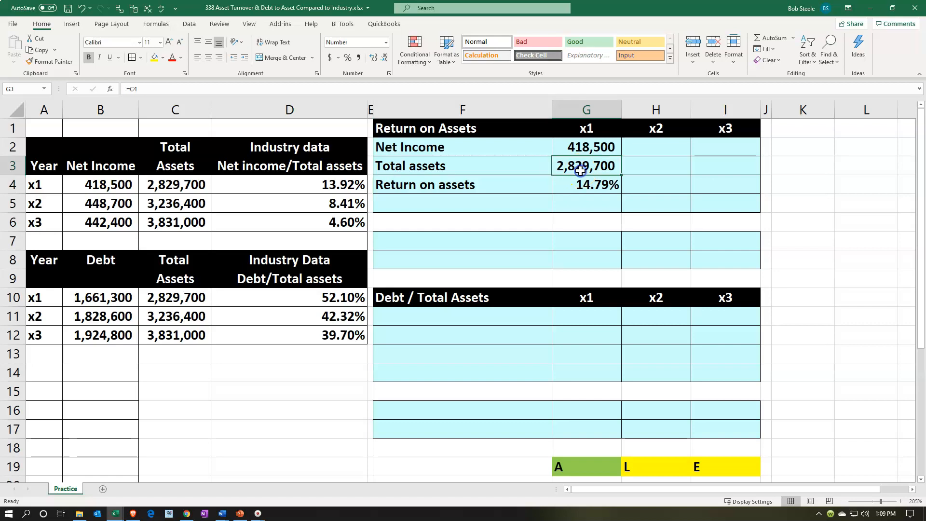
{"action": "left_click", "coordinate": [109, 58]}
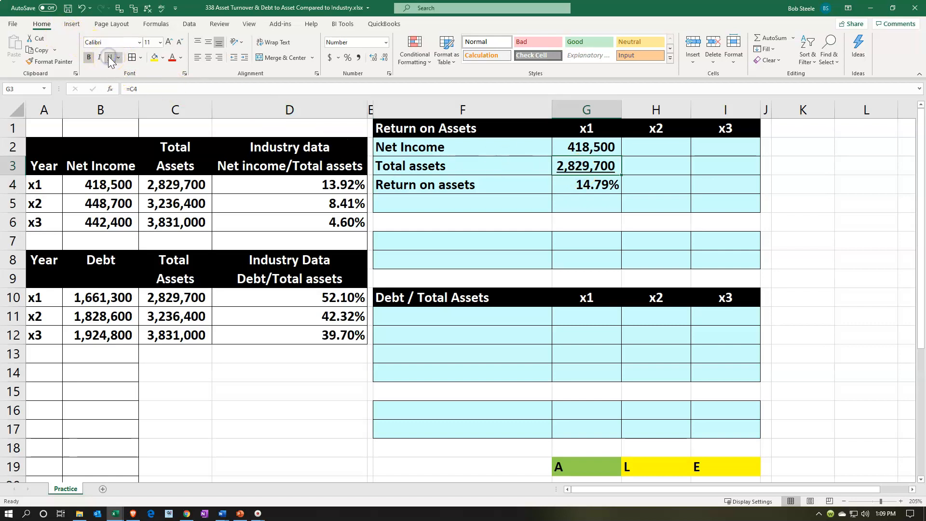
Enter the label "Industry" in F7 below the return on assets calculation
{"action": "left_click", "coordinate": [585, 188]}
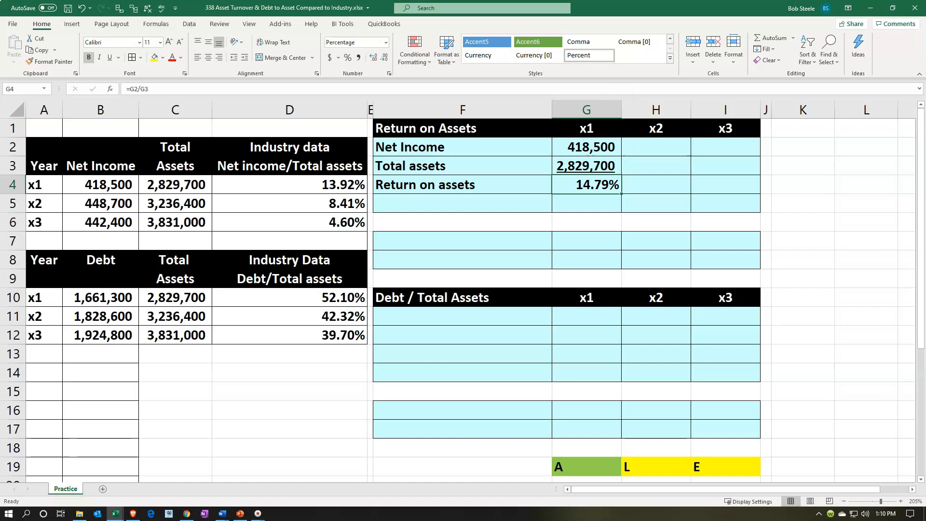
{"action": "key", "text": "ctrl+c"}
{"action": "left_click", "coordinate": [440, 243]}
{"action": "key", "text": "ctrl+v"}
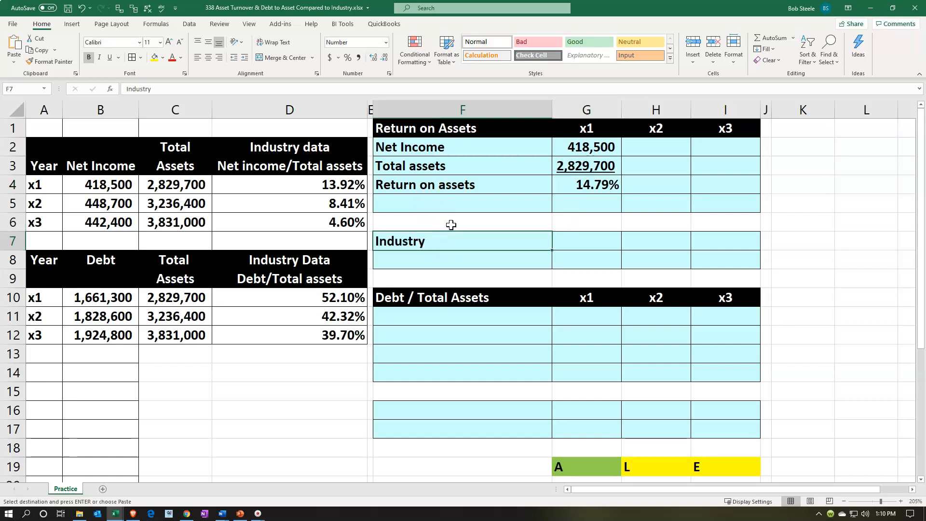
Link the x1 industry figure in G7 to the industry data with the formula =D4
{"action": "key", "text": "Right"}
{"action": "type", "text": "="}
{"action": "key", "text": "Left"}
{"action": "key", "text": "Left"}
{"action": "key", "text": "Left"}
{"action": "key", "text": "Up"}
{"action": "key", "text": "Up"}
{"action": "key", "text": "Up"}
{"action": "key", "text": "ctrl+Return"}
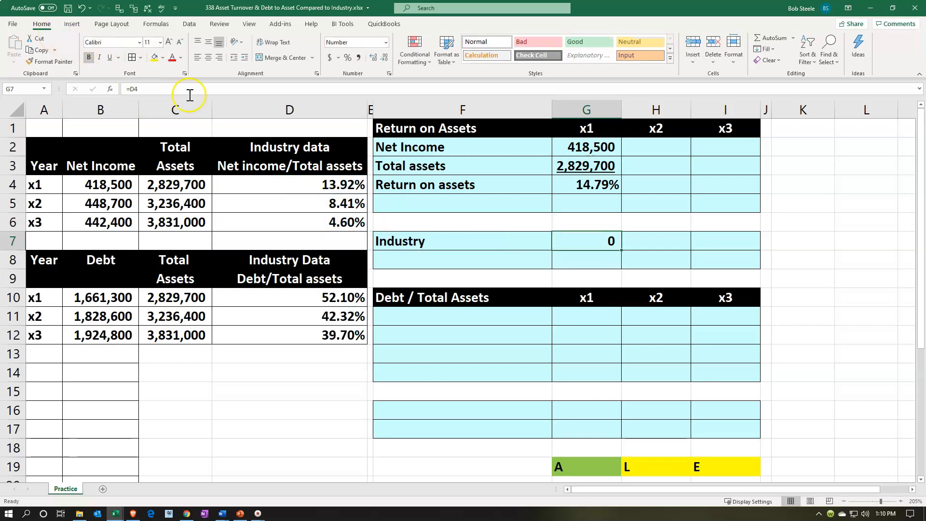
Format the industry figure in G7 as a percentage with two decimal places
{"action": "left_click", "coordinate": [347, 58]}
{"action": "left_click", "coordinate": [371, 57]}
{"action": "left_click", "coordinate": [372, 57]}
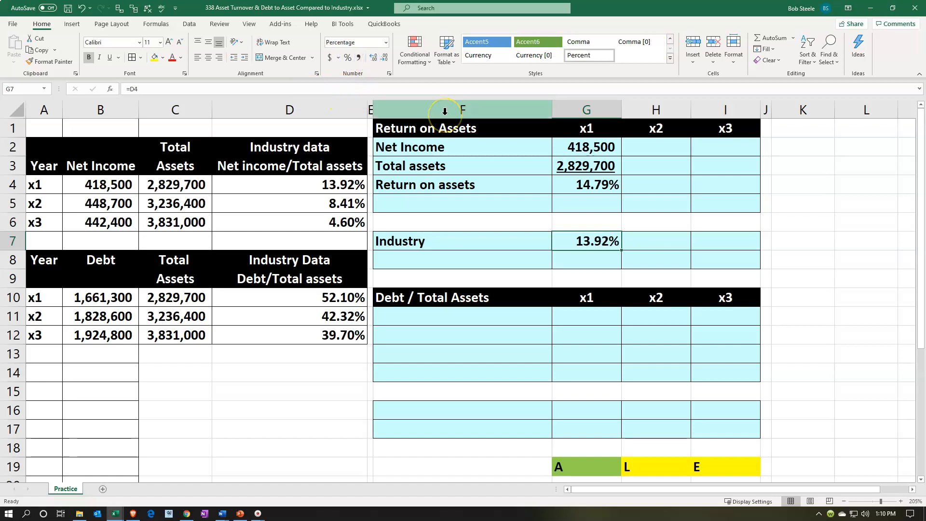
Link the x2 net income cell H2 to the x2 net income in B5
{"action": "left_click", "coordinate": [574, 182]}
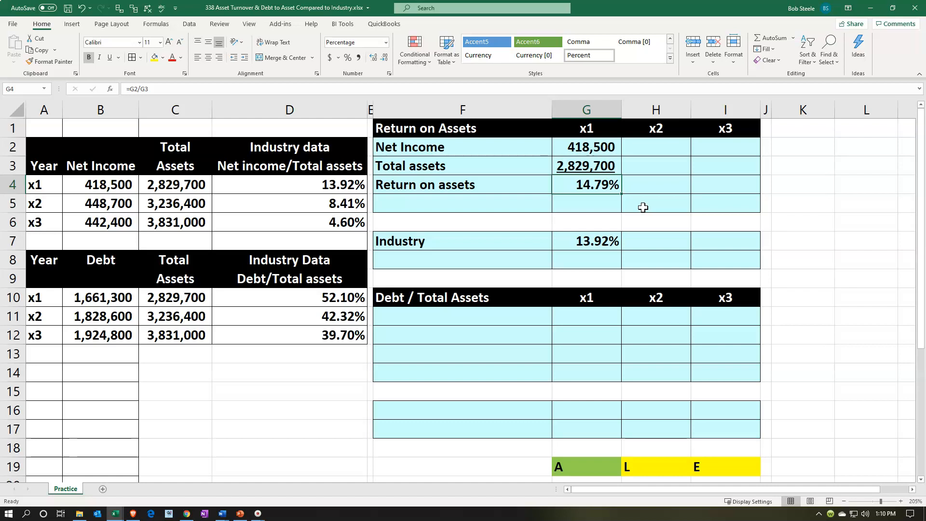
{"action": "key", "text": "Right"}
{"action": "key", "text": "Up"}
{"action": "key", "text": "Up"}
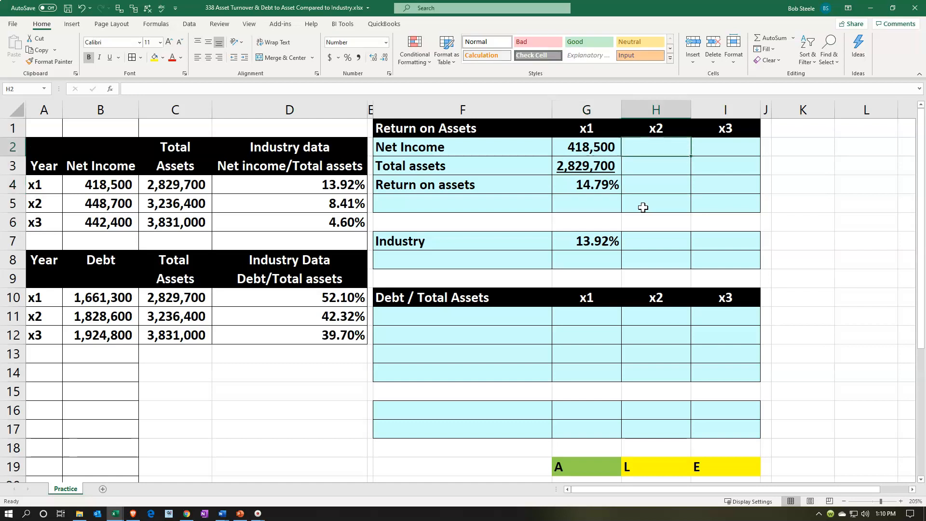
{"action": "type", "text": "="}
{"action": "key", "text": "Left"}
{"action": "key", "text": "Left"}
{"action": "key", "text": "Left"}
{"action": "key", "text": "Left"}
{"action": "key", "text": "Left"}
{"action": "key", "text": "Left"}
{"action": "key", "text": "Down"}
{"action": "key", "text": "Down"}
{"action": "key", "text": "Down"}
{"action": "key", "text": "Return"}
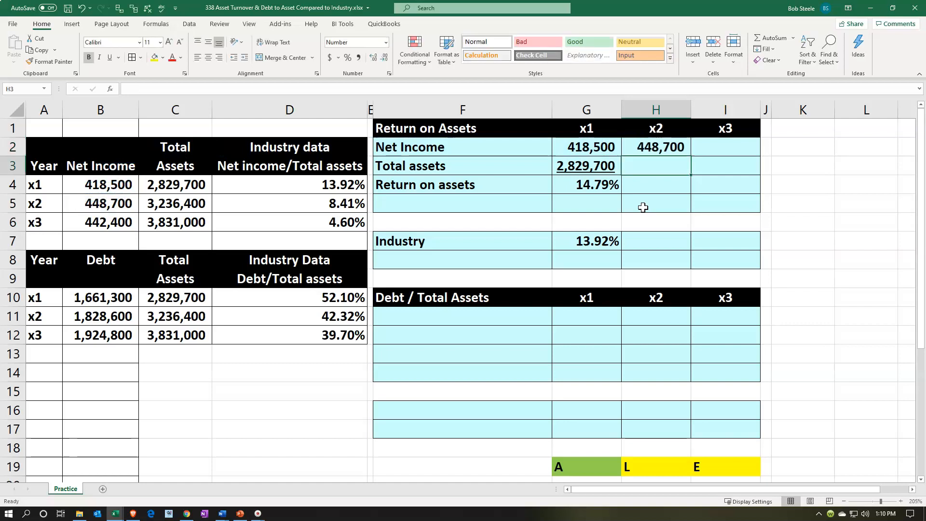
Link the x2 total assets cell H3 to the source data with the formula =C5
{"action": "type", "text": "="}
{"action": "key", "text": "Left"}
{"action": "key", "text": "Left"}
{"action": "key", "text": "Left"}
{"action": "key", "text": "Left"}
{"action": "key", "text": "Left"}
{"action": "key", "text": "Down"}
{"action": "key", "text": "Down"}
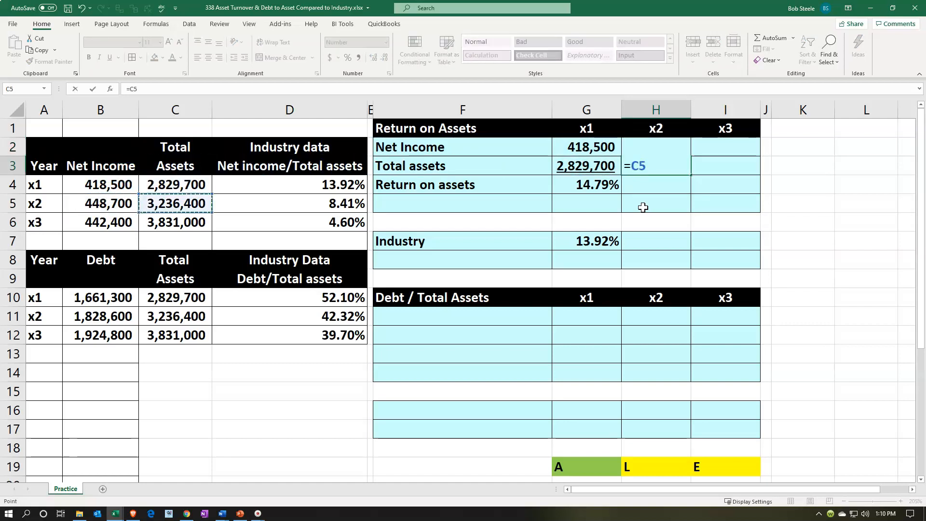
{"action": "key", "text": "Return"}
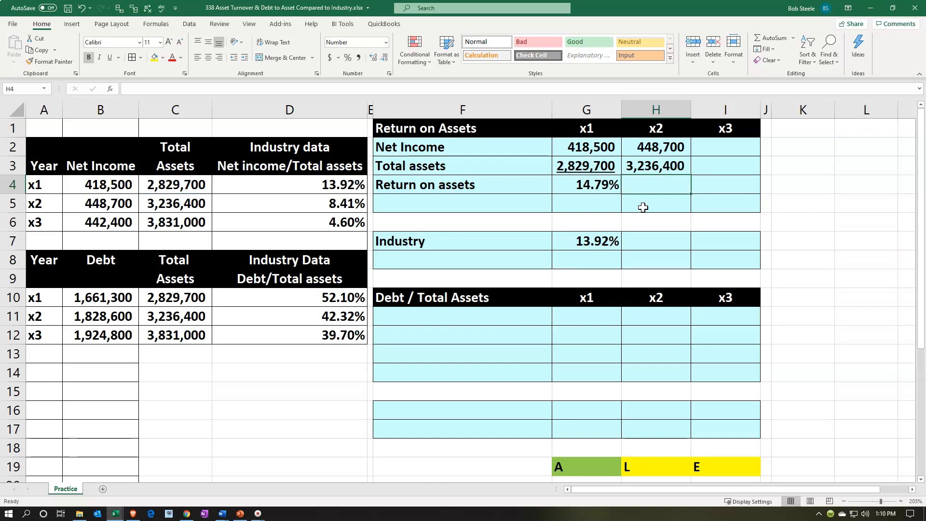
Calculate the x2 return on assets in H4 with the formula =H2/H3
{"action": "type", "text": "="}
{"action": "key", "text": "Up"}
{"action": "key", "text": "Up"}
{"action": "type", "text": "/"}
{"action": "key", "text": "Up"}
{"action": "key", "text": "Return"}
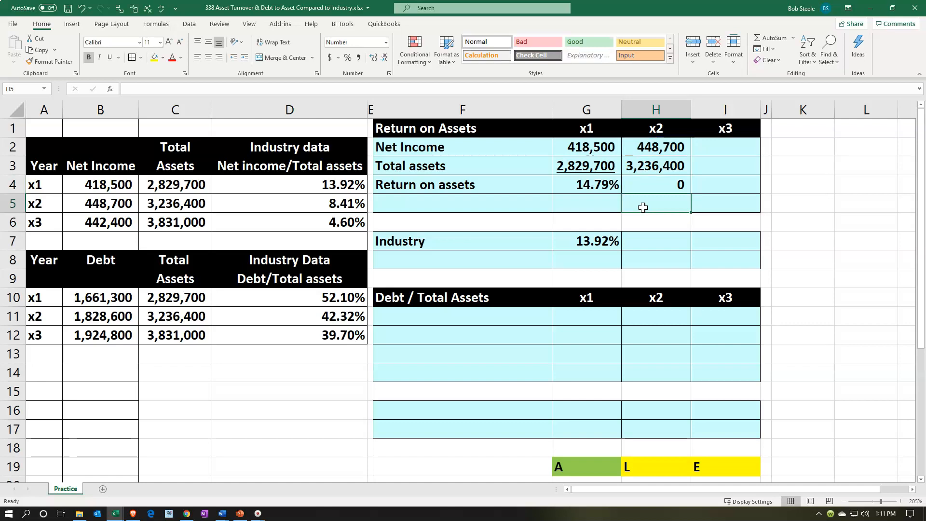
Copy the underline and percentage formatting of G3:G4 onto H3:H4 with Format Painter
{"action": "left_click_drag", "start_coordinate": [560, 167], "coordinate": [563, 184]}
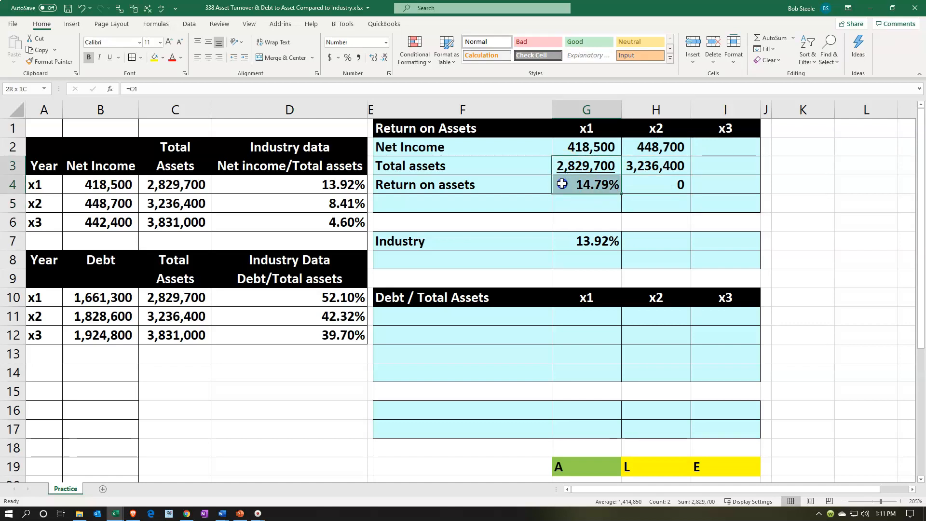
{"action": "left_click", "coordinate": [52, 63]}
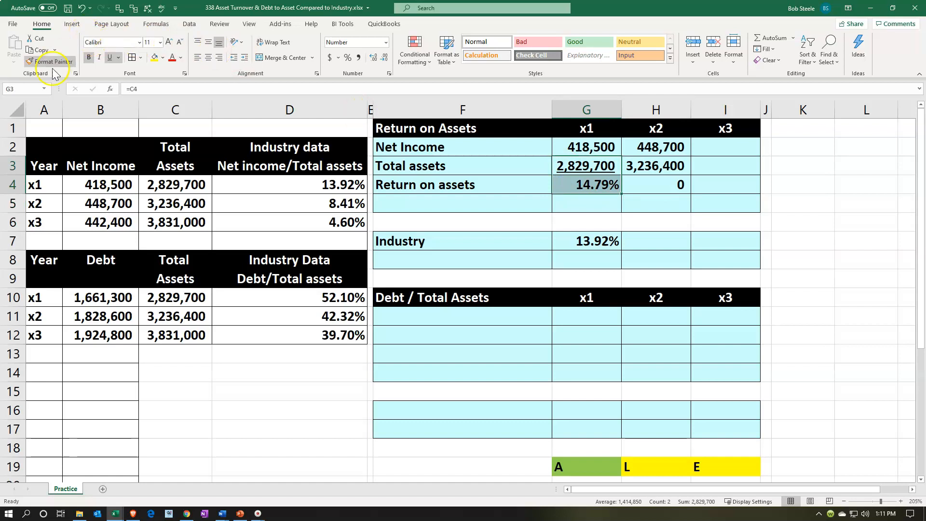
{"action": "left_click", "coordinate": [49, 62]}
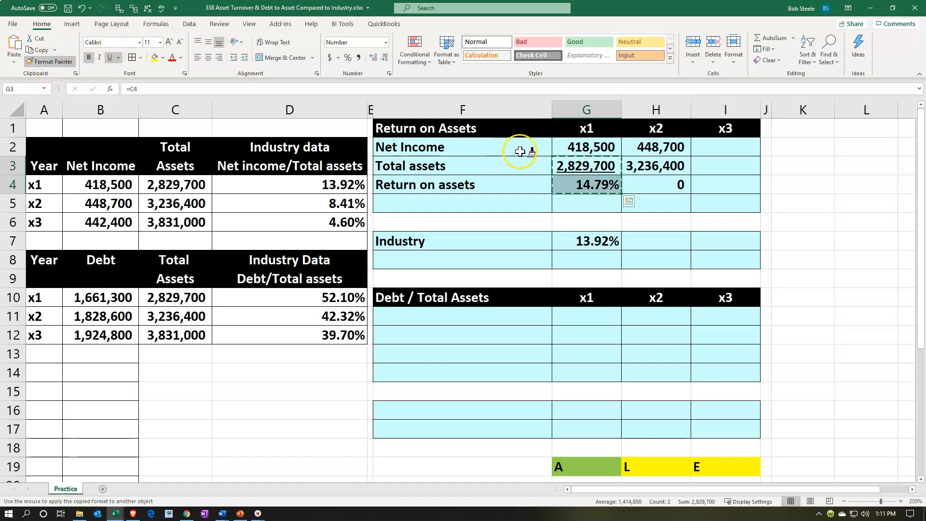
{"action": "left_click_drag", "start_coordinate": [653, 165], "coordinate": [653, 184]}
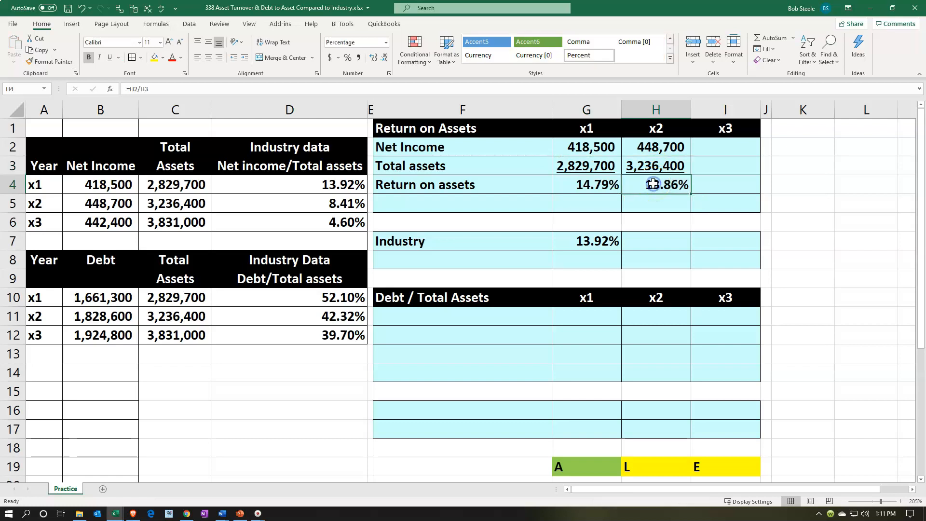
{"action": "left_click", "coordinate": [606, 184]}
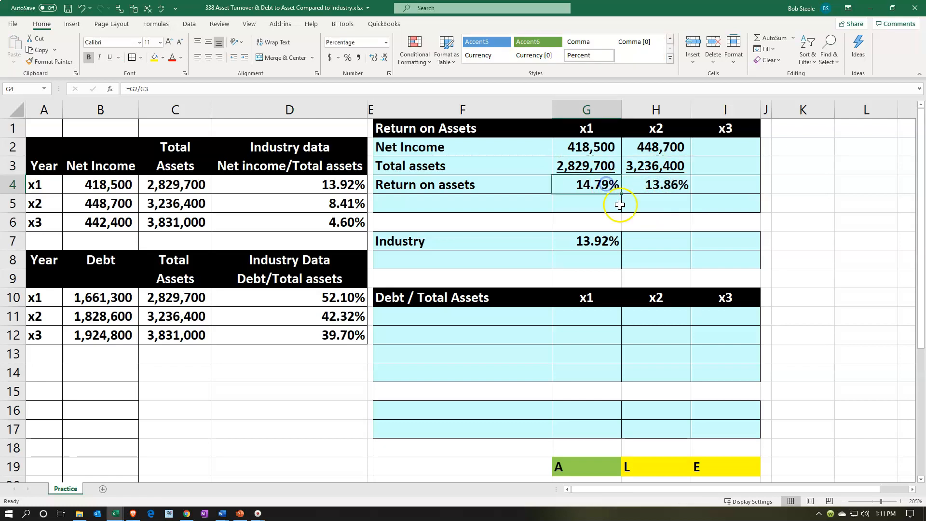
Review the x2 return on assets together with the net income and total assets cells behind it
{"action": "left_click", "coordinate": [650, 189]}
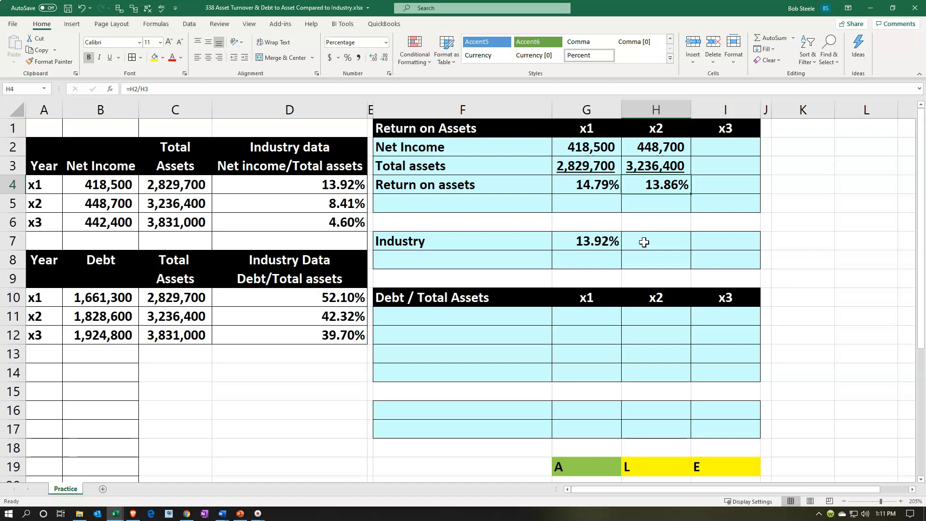
{"action": "key", "text": "Up"}
{"action": "key", "text": "Up"}
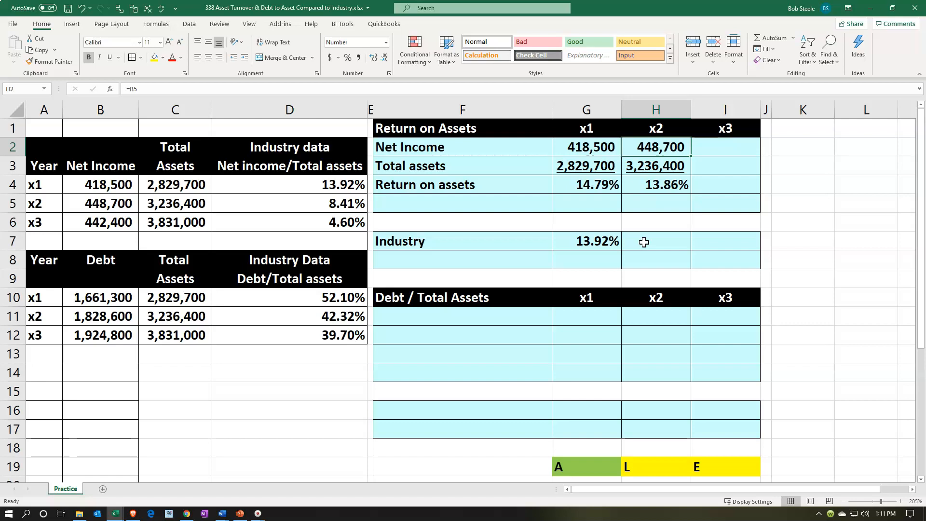
{"action": "key", "text": "Down"}
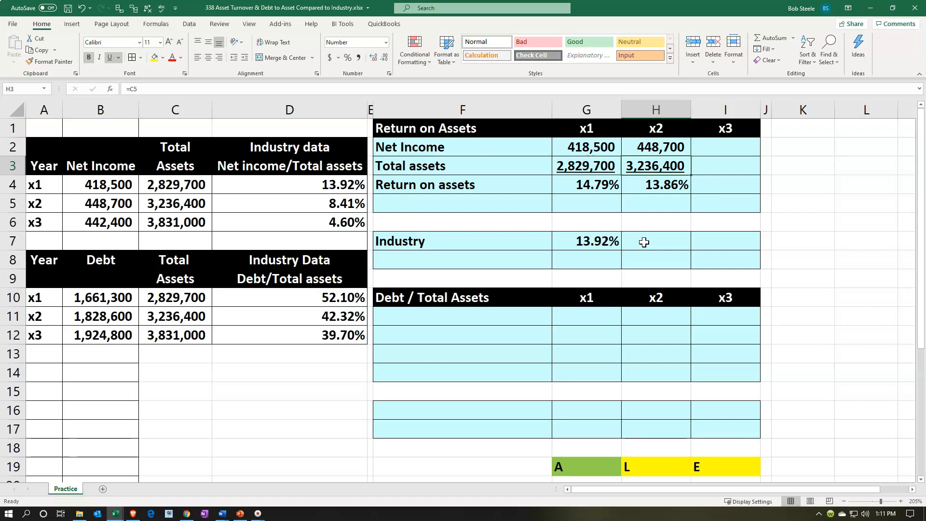
{"action": "key", "text": "Up"}
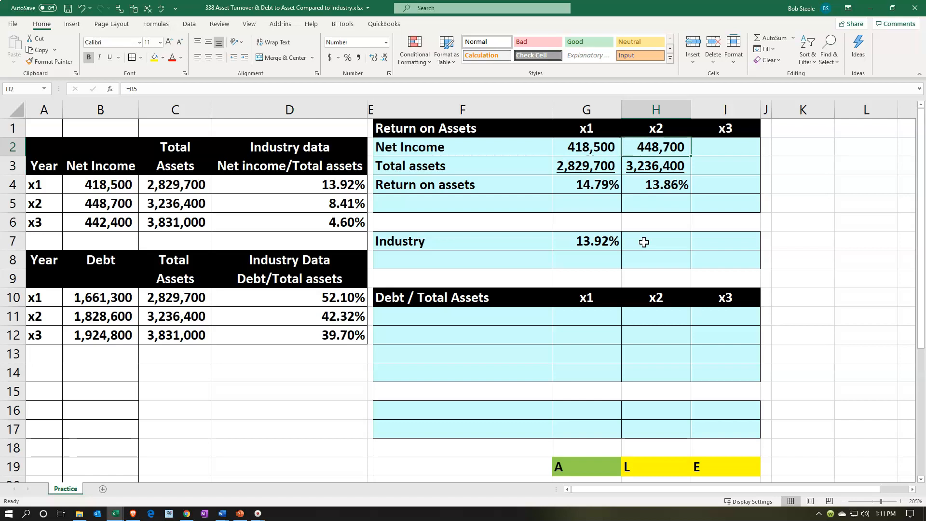
{"action": "key", "text": "Down"}
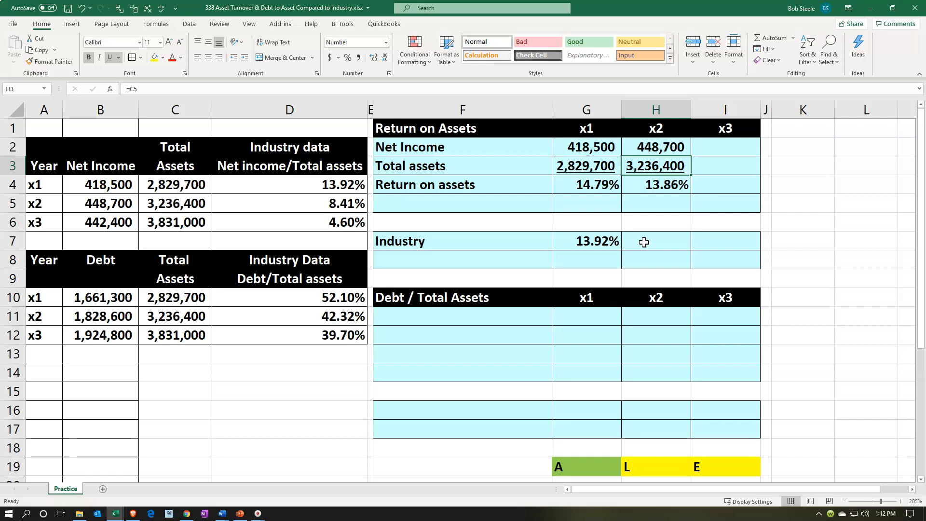
Link the x2 industry cell H7 to the x2 industry net income to total assets ratio with the formula =D5
{"action": "key", "text": "Down"}
{"action": "key", "text": "Down"}
{"action": "key", "text": "Down"}
{"action": "key", "text": "Down"}
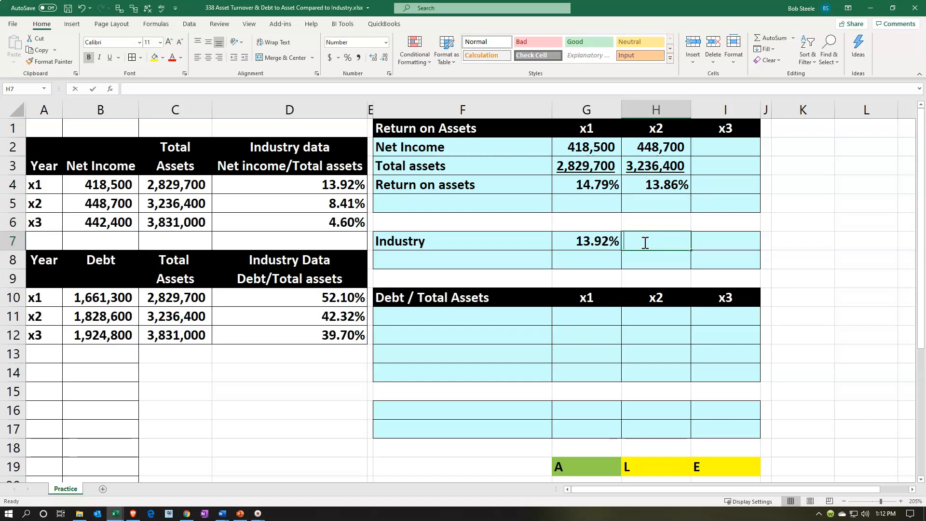
{"action": "type", "text": "="}
{"action": "key", "text": "Left"}
{"action": "key", "text": "Left"}
{"action": "key", "text": "Left"}
{"action": "key", "text": "Up"}
{"action": "key", "text": "Up"}
{"action": "key", "text": "Left"}
{"action": "key", "text": "Return"}
Copy the percentage formatting of G7 onto H7 with Format Painter
{"action": "left_click", "coordinate": [583, 241]}
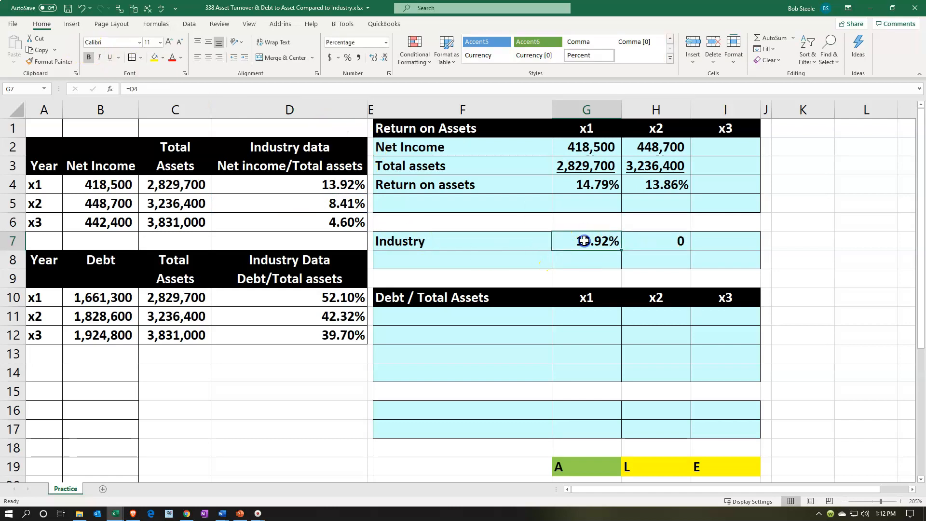
{"action": "left_click", "coordinate": [50, 62]}
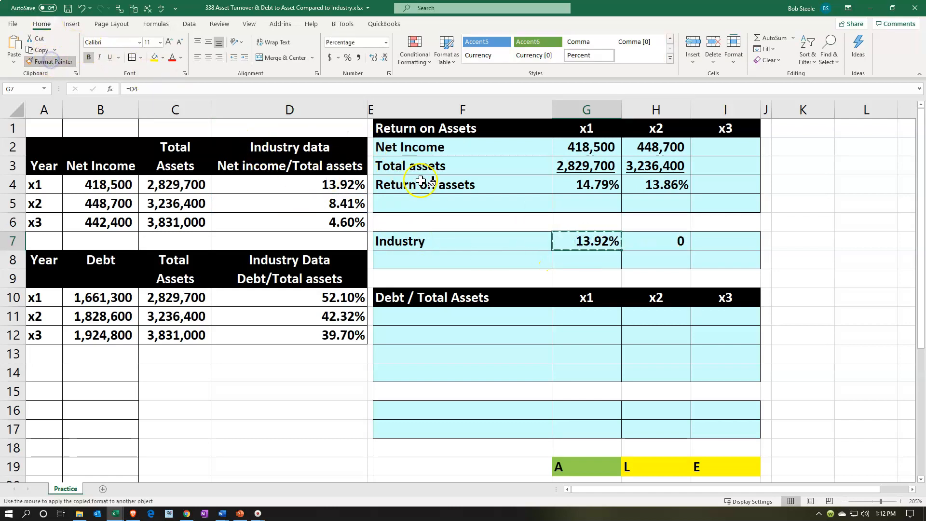
{"action": "left_click", "coordinate": [646, 236]}
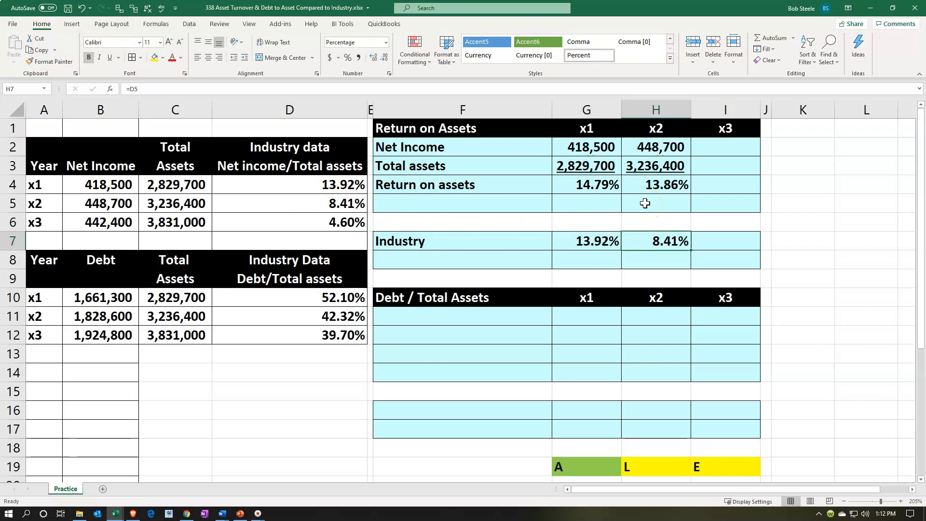
Enter the label Change in F5 below Return on assets and in F8 below Industry
{"action": "left_click", "coordinate": [644, 203]}
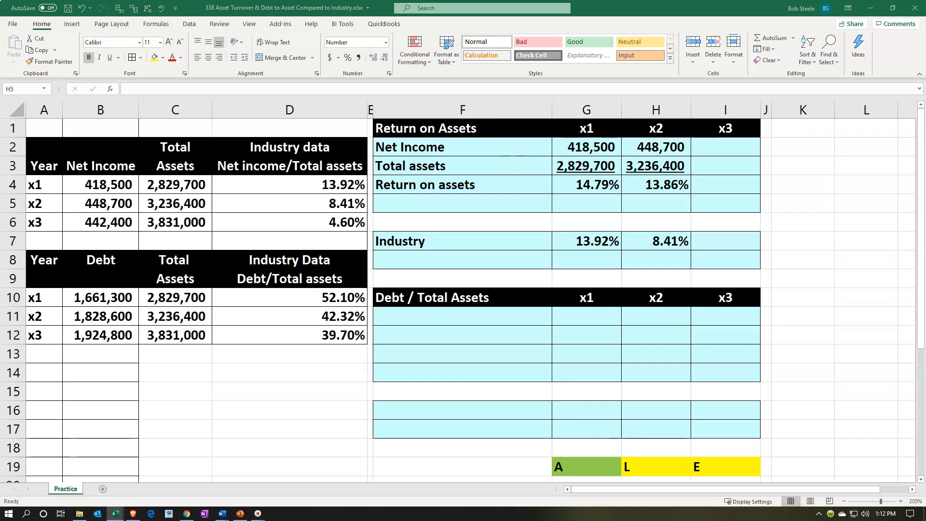
{"action": "key", "text": "ctrl+c"}
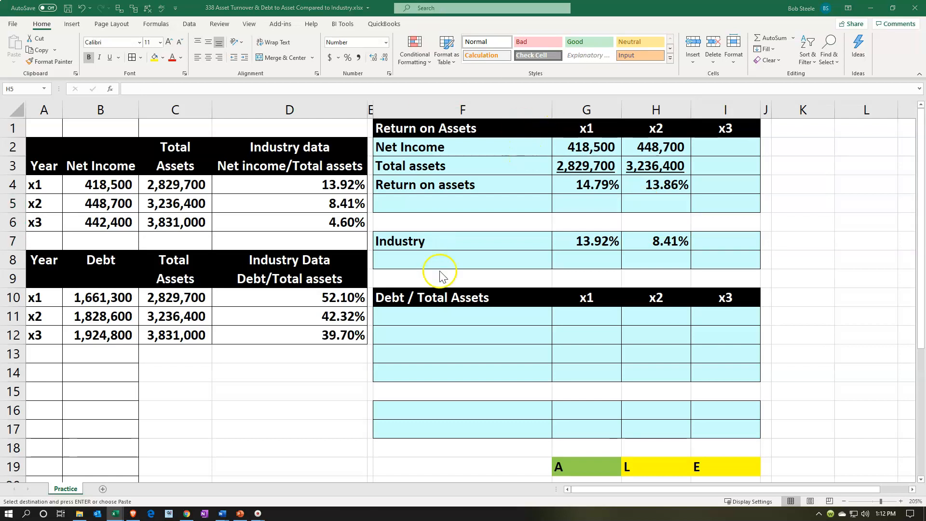
{"action": "left_click", "coordinate": [440, 202]}
{"action": "key", "text": "ctrl+v"}
{"action": "left_click", "coordinate": [453, 267]}
{"action": "key", "text": "ctrl+v"}
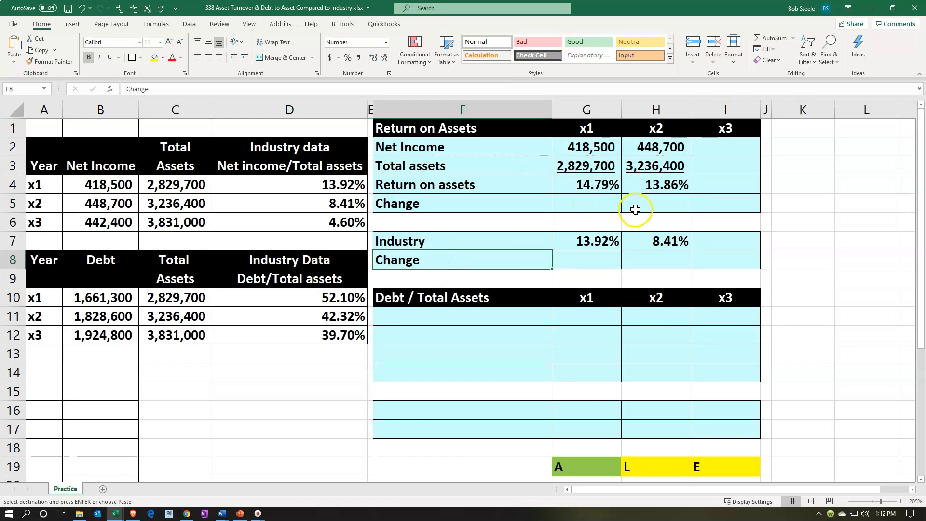
Calculate the x2 change in return on assets in H5 with the formula =H4-G4
{"action": "left_click", "coordinate": [636, 205]}
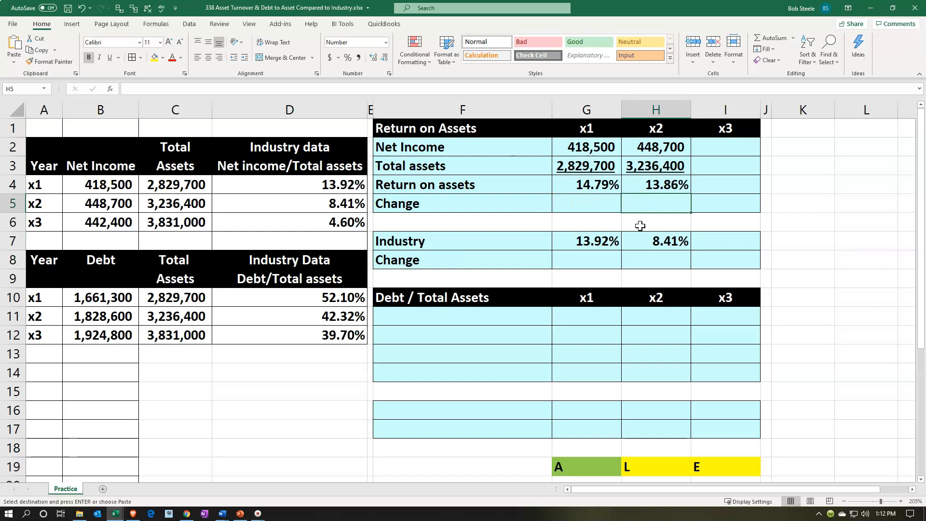
{"action": "type", "text": "=H4"}
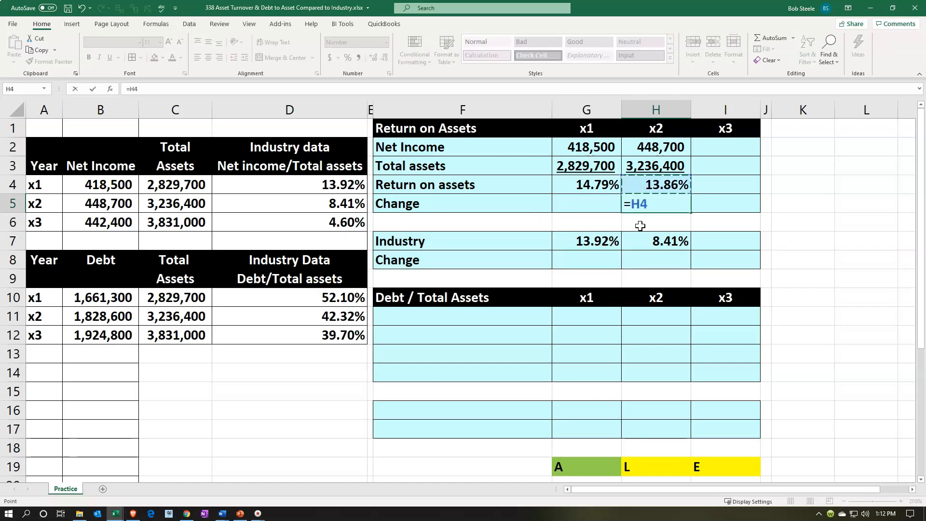
{"action": "type", "text": "-"}
{"action": "key", "text": "Left"}
{"action": "key", "text": "Up"}
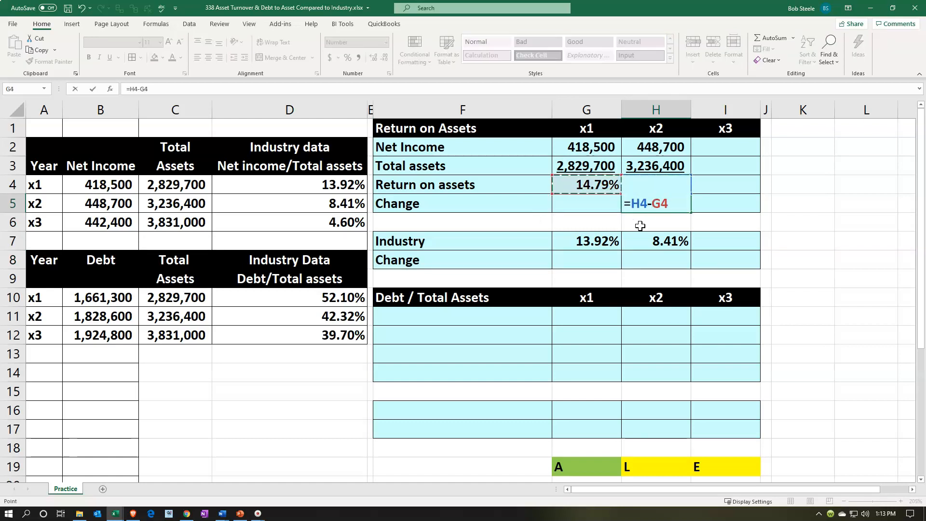
{"action": "key", "text": "Return"}
{"action": "key", "text": "Up"}
Copy the percentage formatting of H4 onto the change cell H5 with Format Painter
{"action": "left_click", "coordinate": [640, 189]}
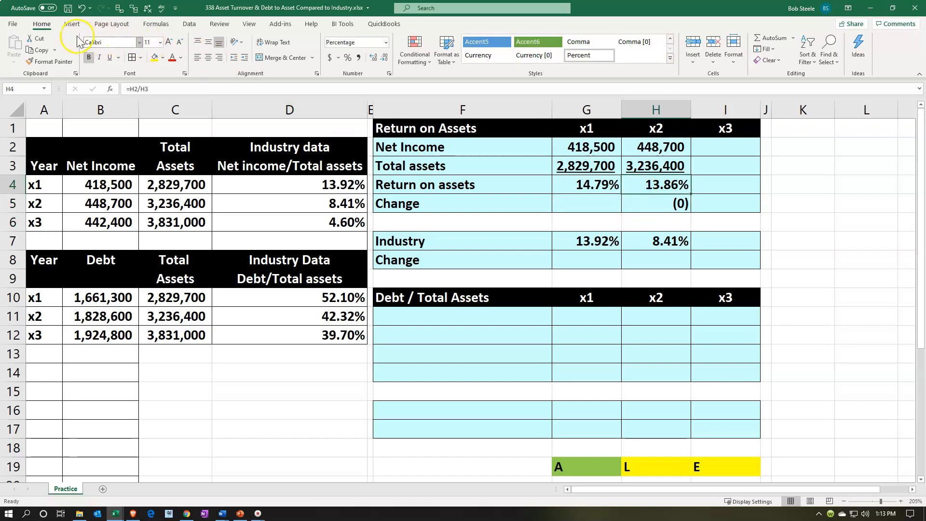
{"action": "left_click", "coordinate": [51, 61]}
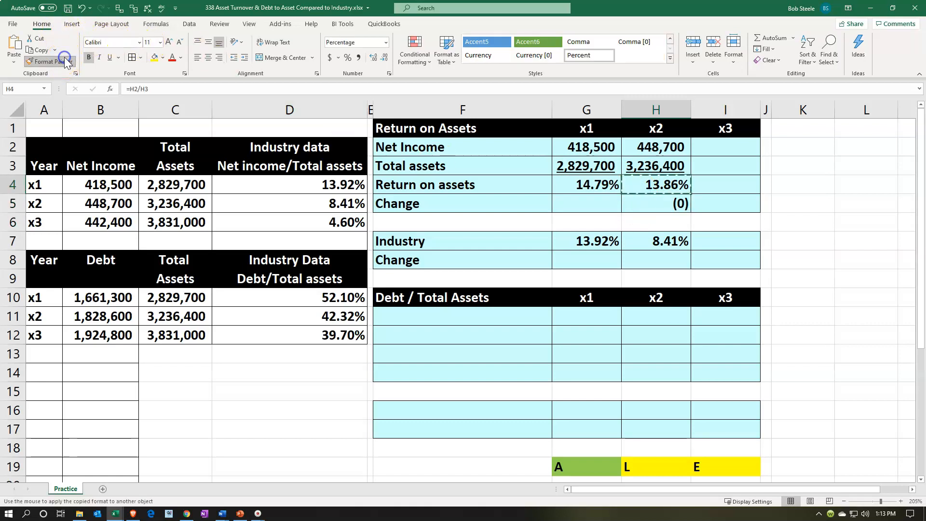
{"action": "left_click", "coordinate": [680, 208]}
Calculate the x2 change in the industry ratio in H8 with the formula =H7-G7
{"action": "left_click", "coordinate": [669, 260]}
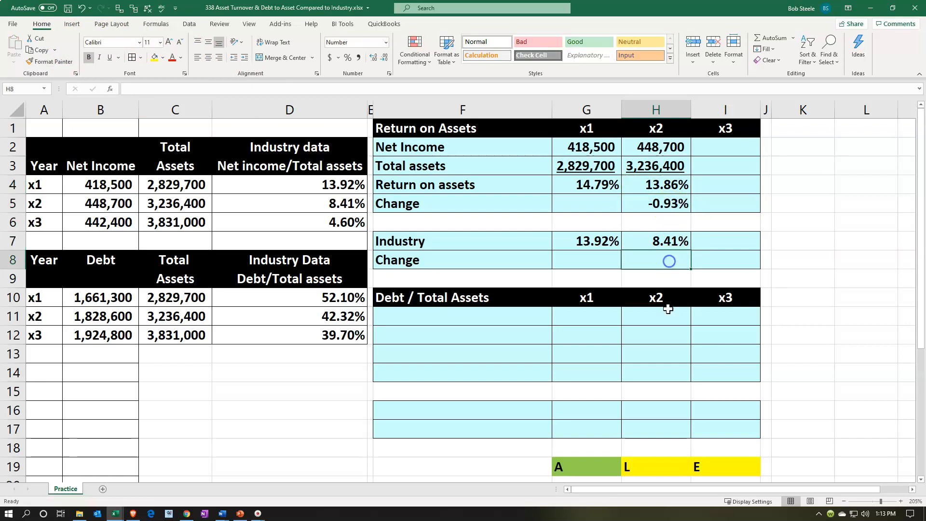
{"action": "type", "text": "=H7-"}
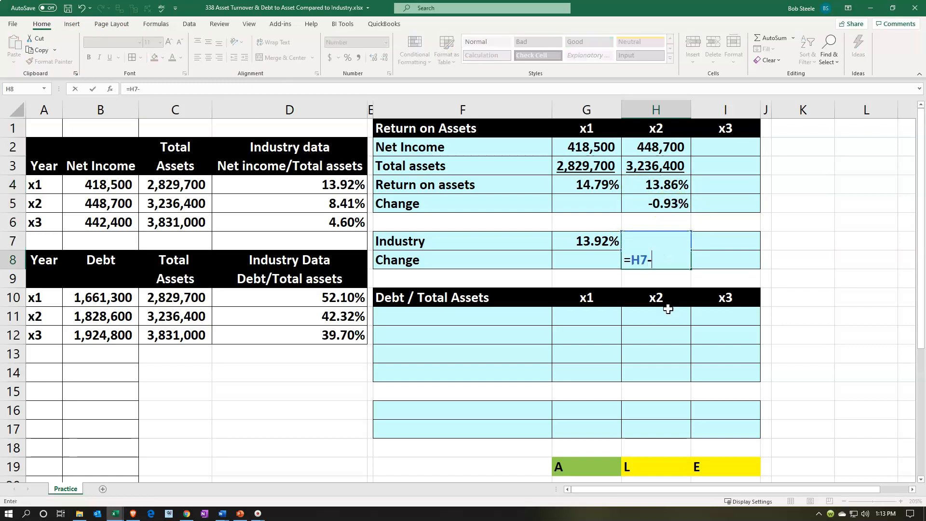
{"action": "key", "text": "Left"}
{"action": "key", "text": "Up"}
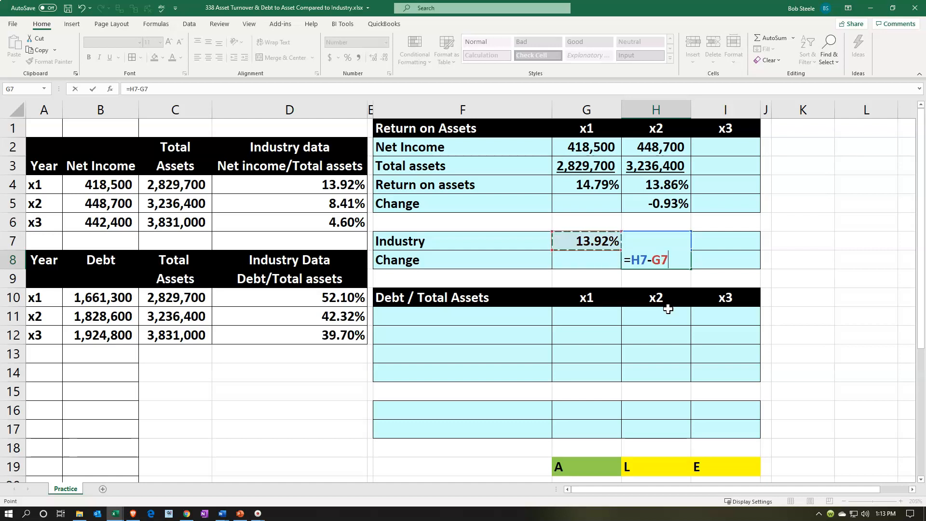
{"action": "key", "text": "Return"}
Copy the percentage formatting of H7 onto the industry change cell H8 with Format Painter
{"action": "key", "text": "Up"}
{"action": "key", "text": "Up"}
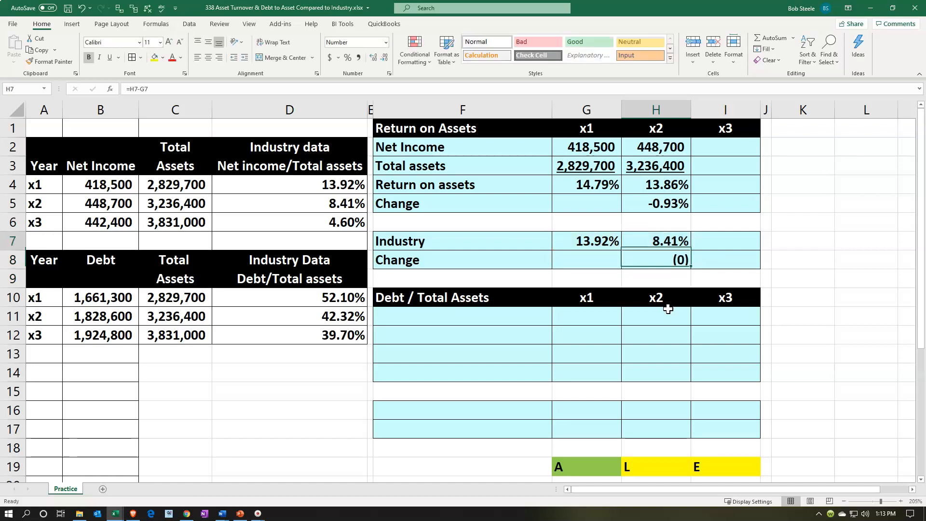
{"action": "left_click", "coordinate": [50, 62]}
{"action": "left_click", "coordinate": [646, 259]}
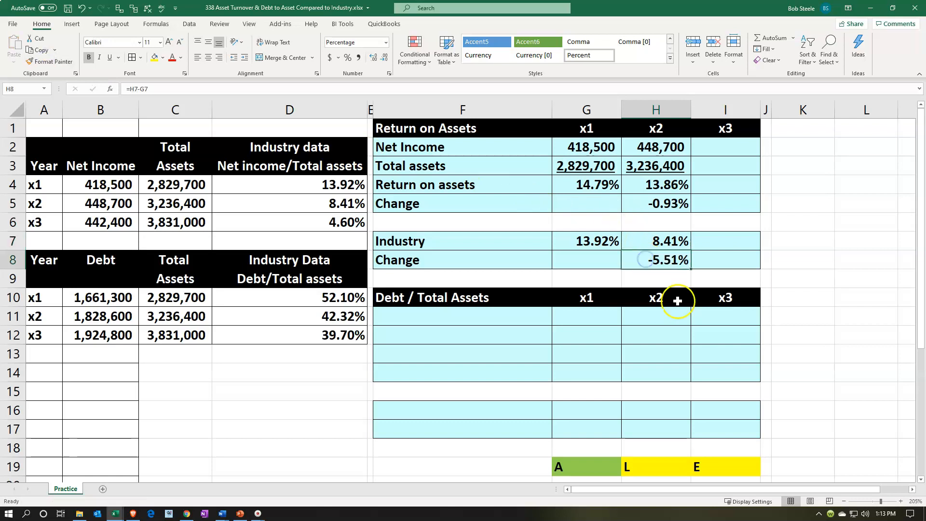
Compare the company's x2 return on assets and its change with the industry ratio and its change
{"action": "left_click", "coordinate": [664, 209]}
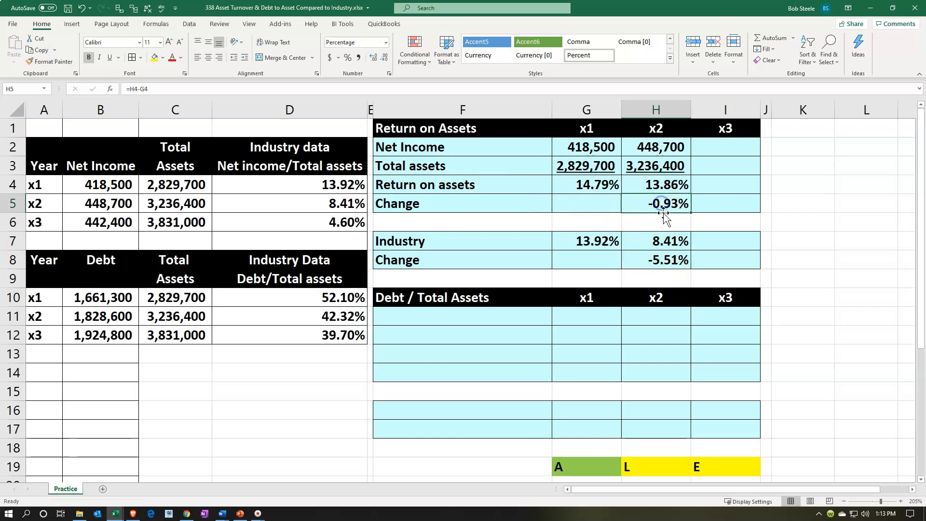
{"action": "key", "text": "Down"}
{"action": "key", "text": "Down"}
{"action": "key", "text": "Down"}
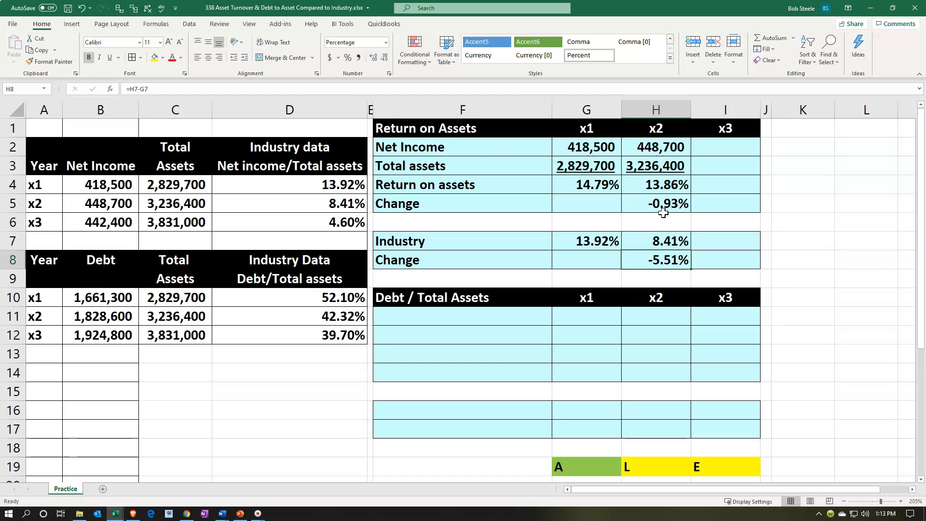
{"action": "left_click", "coordinate": [634, 197]}
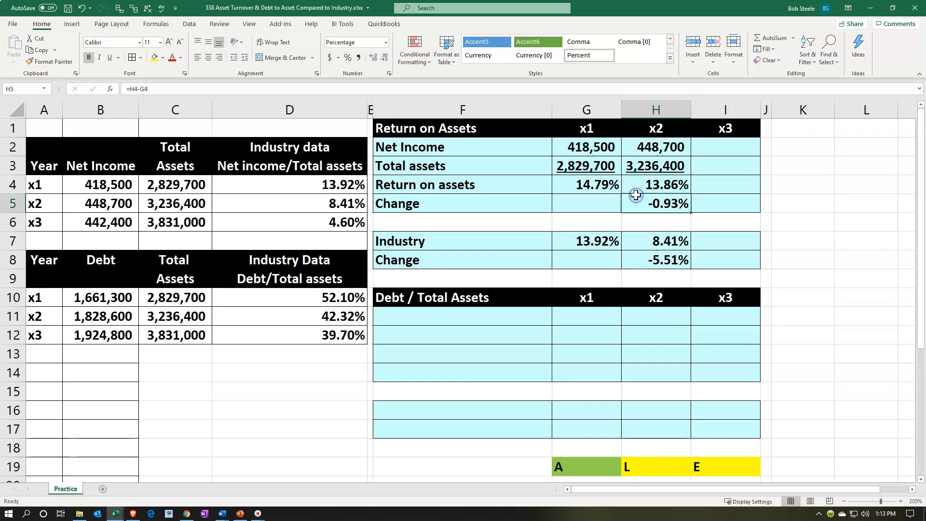
{"action": "left_click", "coordinate": [654, 255]}
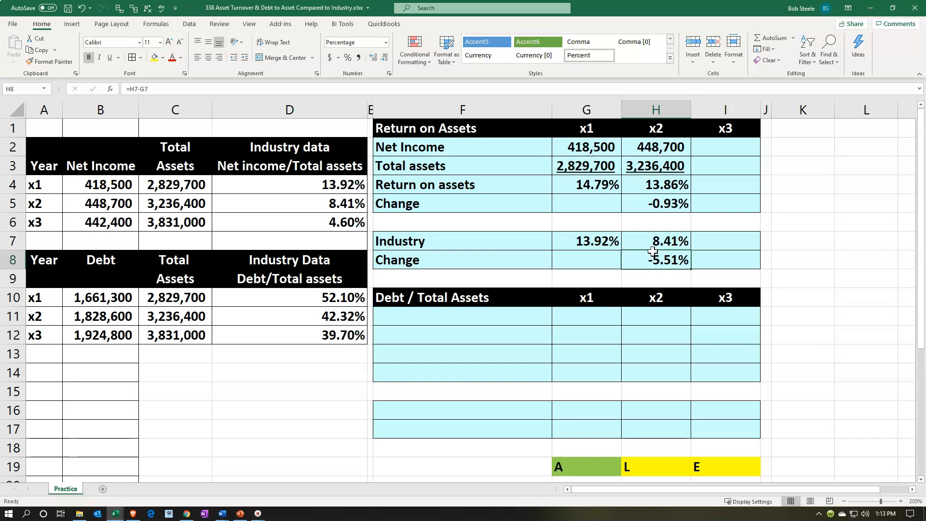
{"action": "left_click", "coordinate": [650, 240]}
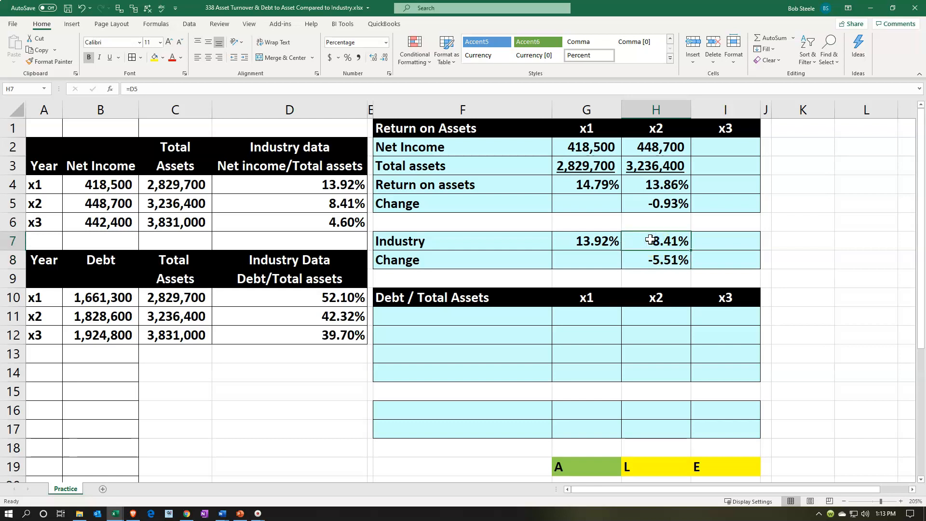
{"action": "left_click", "coordinate": [667, 185]}
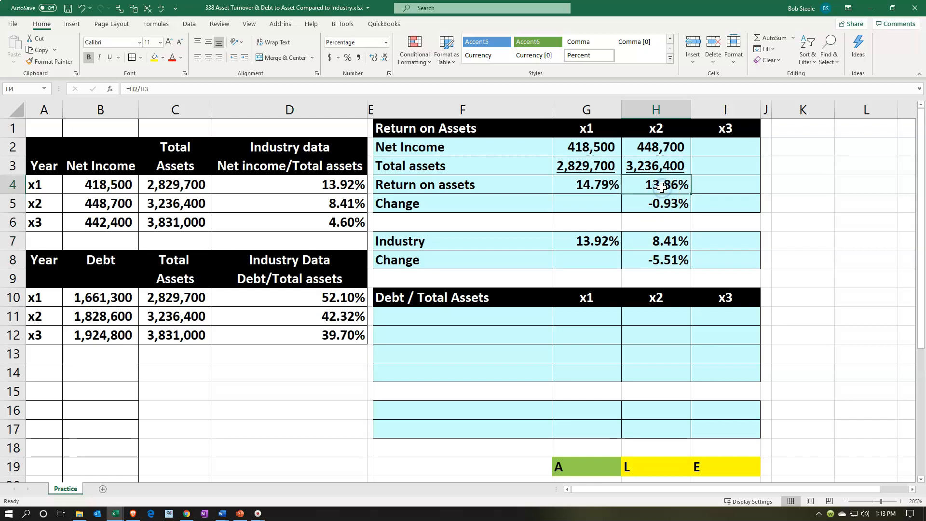
Link the x3 net income cell I2 to the source data with the formula =B6
{"action": "key", "text": "ctrl+c"}
{"action": "left_click", "coordinate": [724, 148]}
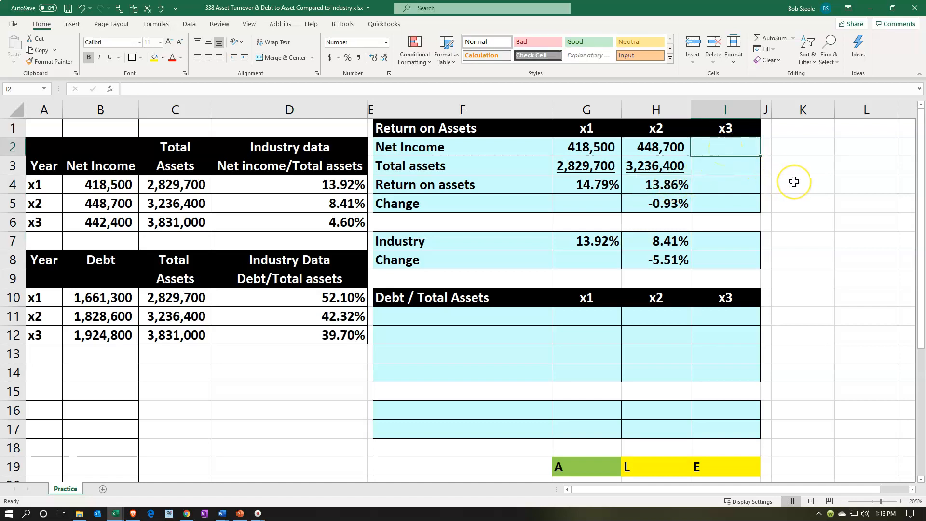
{"action": "type", "text": "="}
{"action": "key", "text": "Left"}
{"action": "key", "text": "Left"}
{"action": "key", "text": "Left"}
{"action": "key", "text": "Left"}
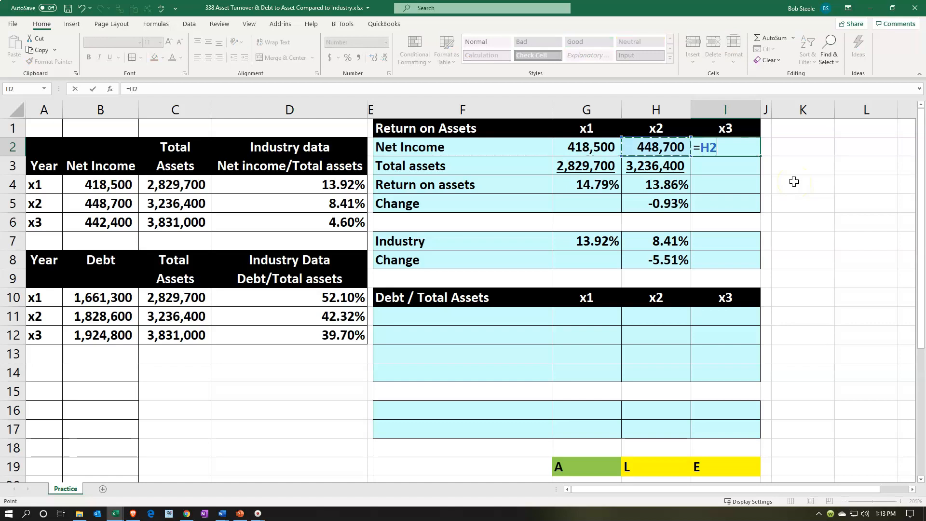
{"action": "key", "text": "Left"}
{"action": "key", "text": "Left"}
{"action": "key", "text": "Left"}
{"action": "key", "text": "Down"}
{"action": "key", "text": "Down"}
{"action": "key", "text": "Down"}
{"action": "key", "text": "Down"}
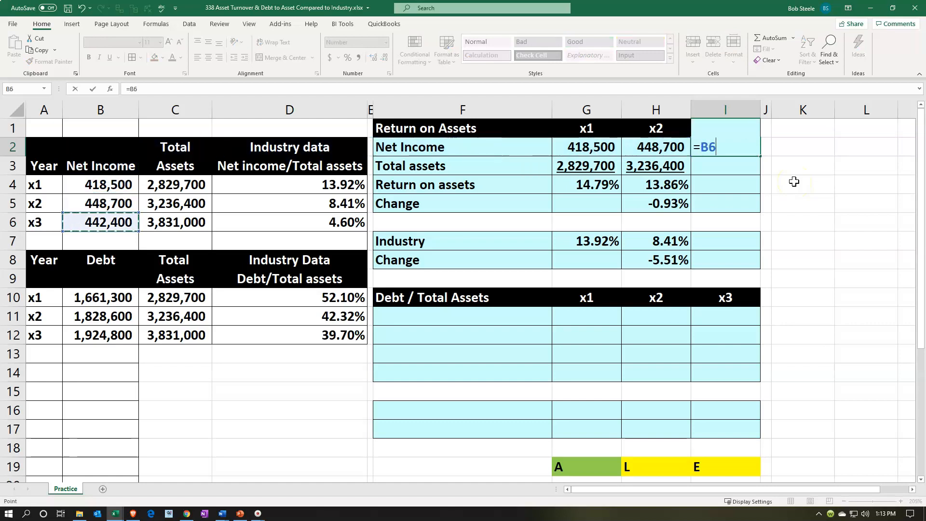
{"action": "key", "text": "Return"}
Link the x3 total assets cell I3 to the x3 total assets in C6
{"action": "type", "text": "="}
{"action": "key", "text": "Left"}
{"action": "key", "text": "Left"}
{"action": "key", "text": "Left"}
{"action": "key", "text": "Left"}
{"action": "key", "text": "Left"}
{"action": "key", "text": "Left"}
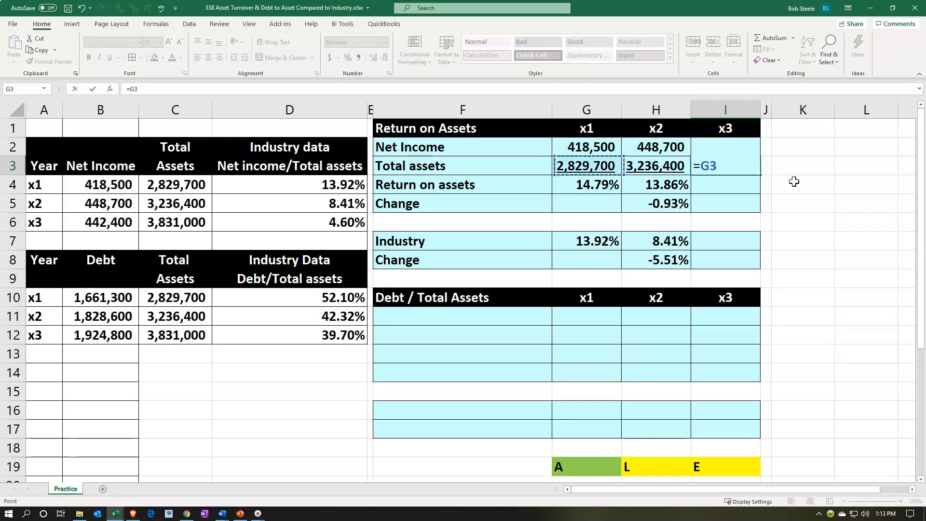
{"action": "key", "text": "Down"}
{"action": "key", "text": "Down"}
{"action": "key", "text": "Down"}
{"action": "key", "text": "Return"}
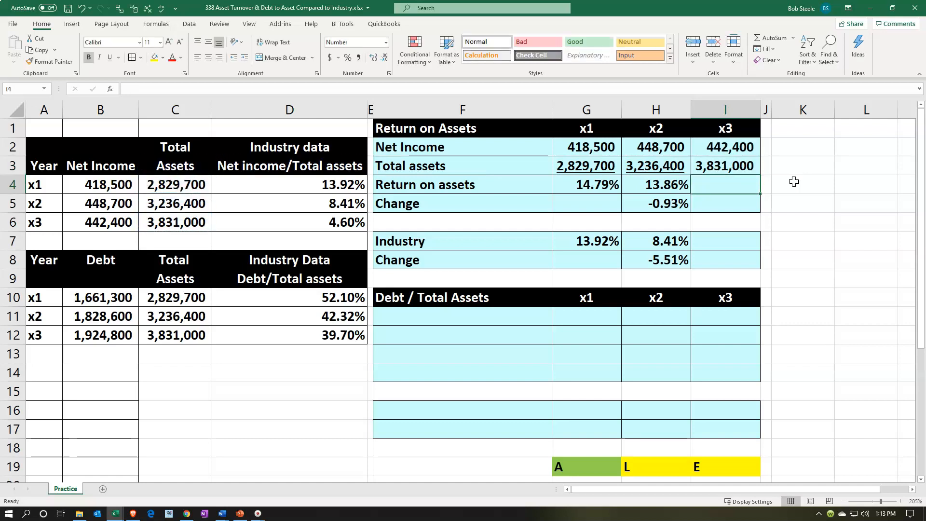
Calculate the x3 return on assets in I4 with the formula =I2/I3
{"action": "type", "text": "="}
{"action": "key", "text": "Up"}
{"action": "key", "text": "Up"}
{"action": "type", "text": "/"}
{"action": "key", "text": "Up"}
{"action": "key", "text": "Return"}
Copy the underline and percentage formatting of H3:H5 onto the x3 cells starting at I3 with Format Painter
{"action": "key", "text": "Up"}
{"action": "key", "text": "Left"}
{"action": "left_click_drag", "start_coordinate": [667, 163], "coordinate": [665, 199]}
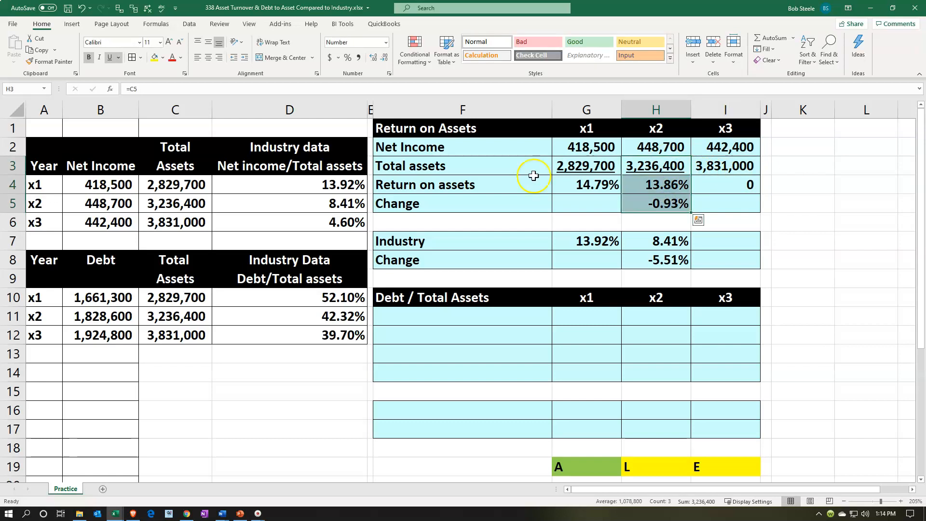
{"action": "left_click", "coordinate": [46, 28]}
{"action": "left_click", "coordinate": [48, 62]}
{"action": "left_click", "coordinate": [707, 166]}
{"action": "left_click", "coordinate": [719, 187]}
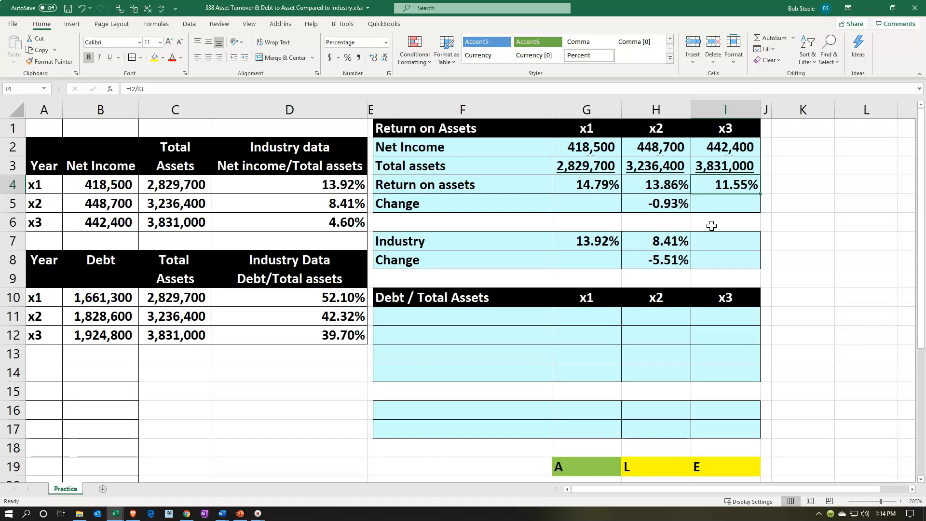
Compare the x3 net income and total assets with the x2 figures in the Return on Assets table
{"action": "key", "text": "Up"}
{"action": "key", "text": "Up"}
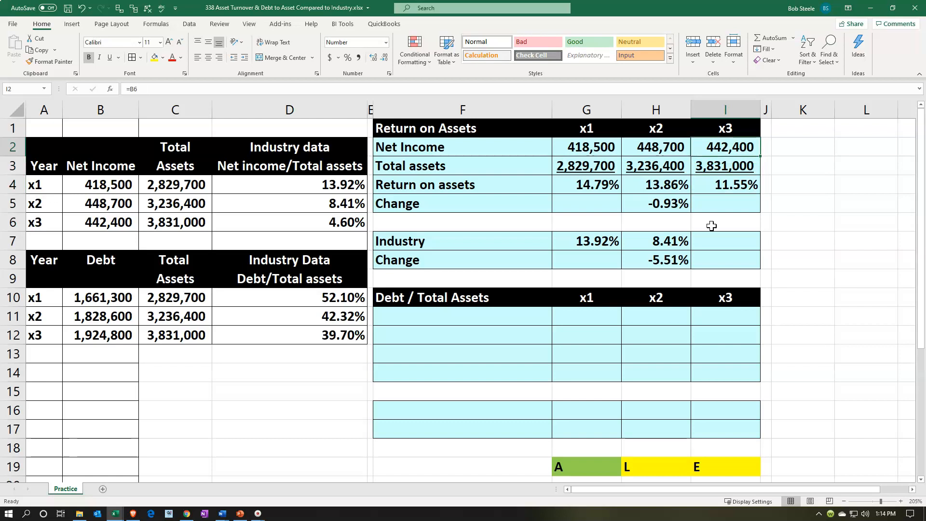
{"action": "key", "text": "Left"}
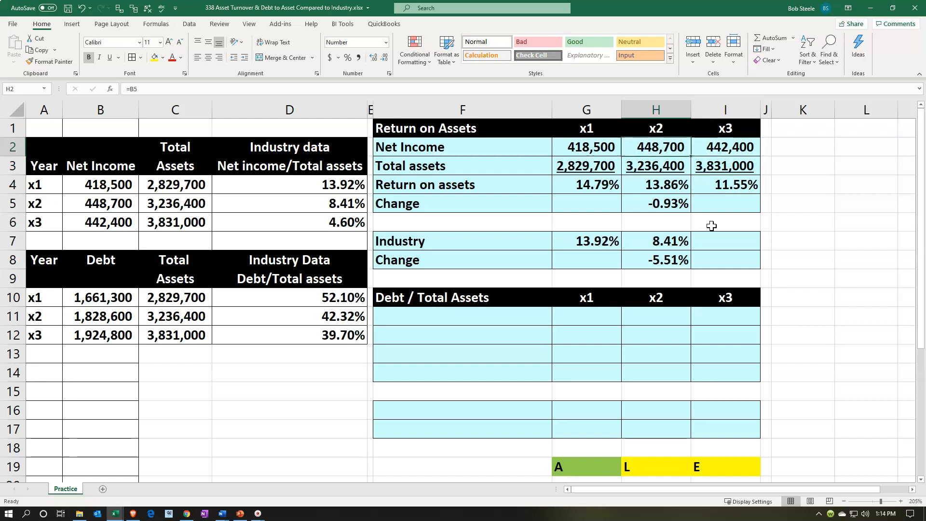
{"action": "key", "text": "Right"}
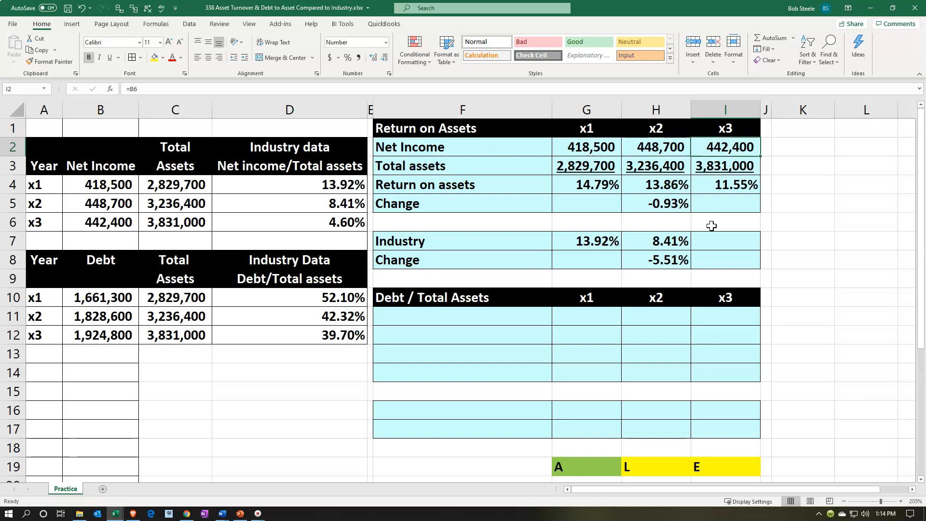
{"action": "key", "text": "Down"}
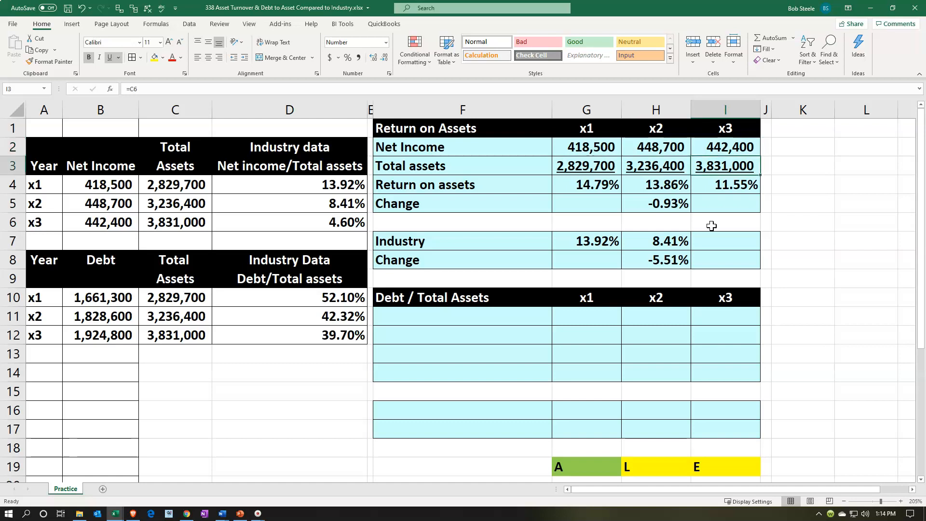
{"action": "key", "text": "Left"}
{"action": "key", "text": "Right"}
{"action": "key", "text": "Up"}
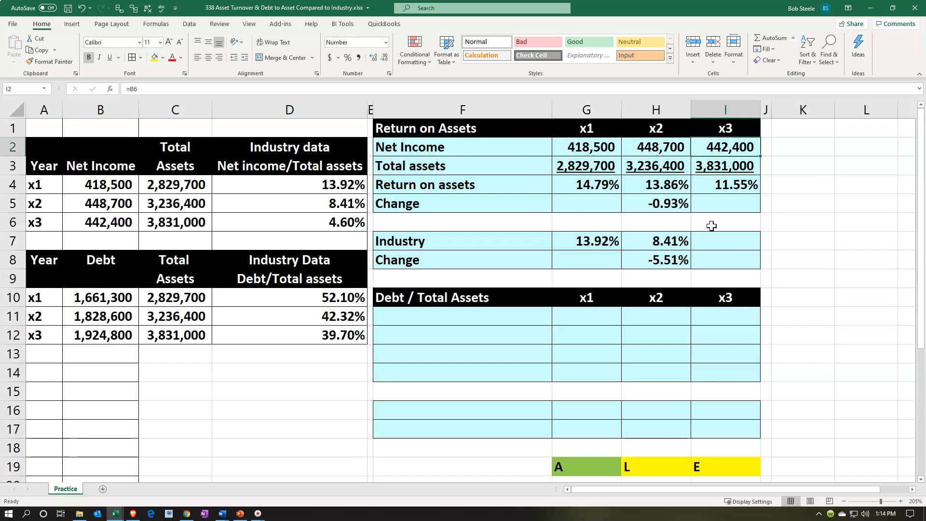
Calculate the x3 change in return on assets in I5 with the formula =I4-H4
{"action": "key", "text": "Down"}
{"action": "key", "text": "Down"}
{"action": "key", "text": "Down"}
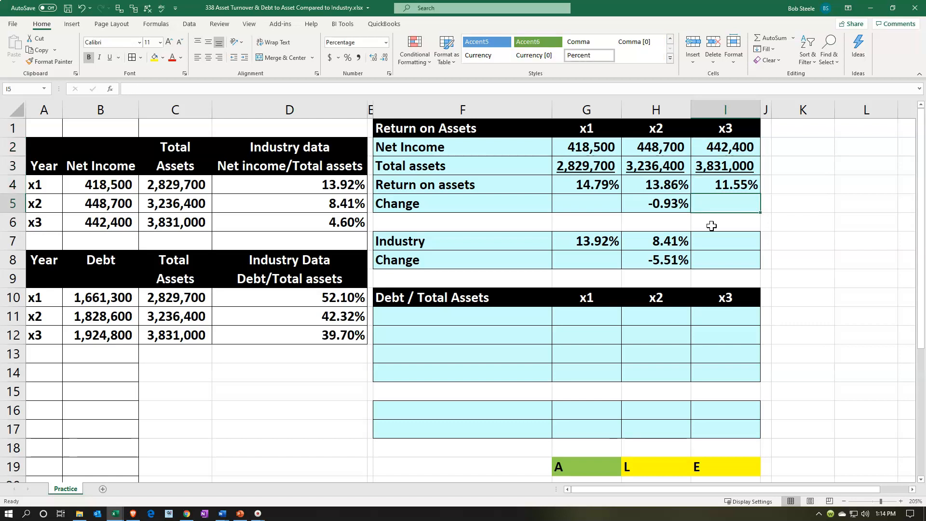
{"action": "type", "text": "="}
{"action": "key", "text": "Up"}
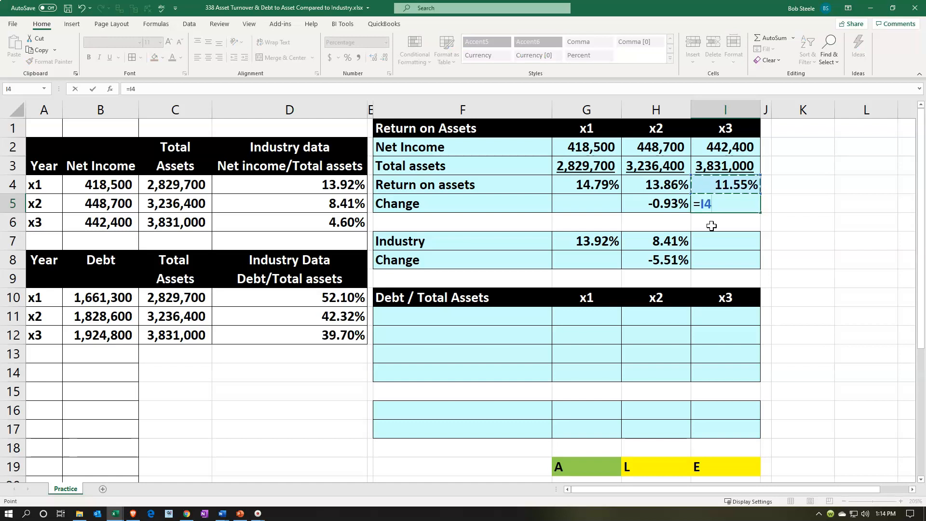
{"action": "type", "text": "-"}
{"action": "key", "text": "Left"}
{"action": "key", "text": "Up"}
{"action": "key", "text": "ctrl+Return"}
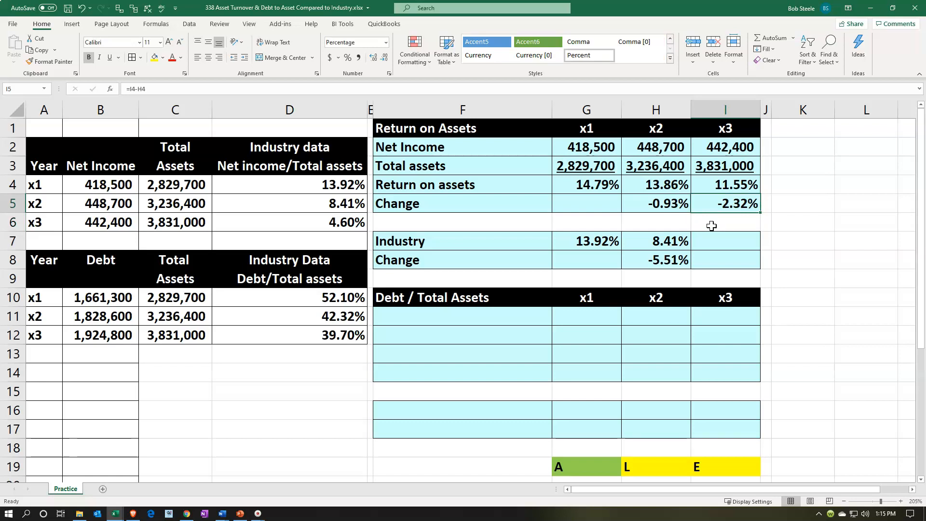
Link the x3 industry cell I7 to the industry return on assets data with the formula =D6
{"action": "key", "text": "Down"}
{"action": "key", "text": "Down"}
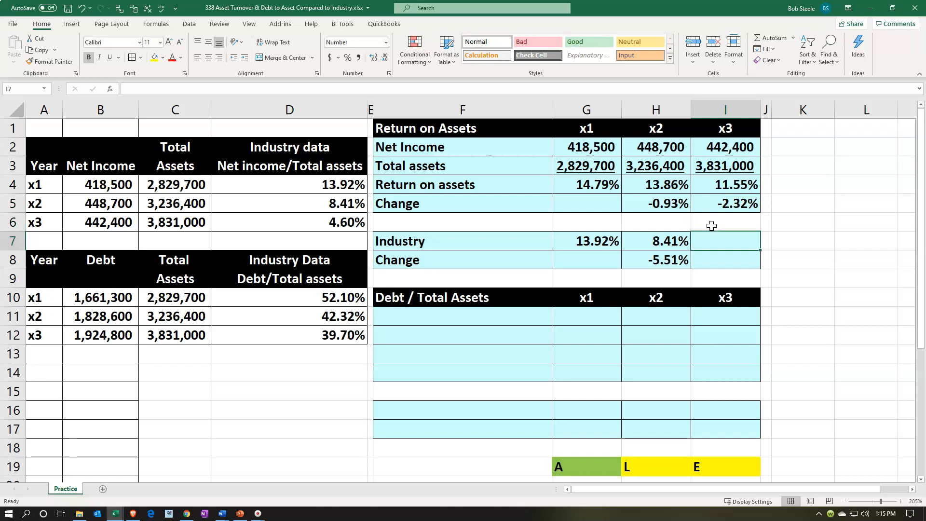
{"action": "type", "text": "="}
{"action": "key", "text": "Left"}
{"action": "key", "text": "Left"}
{"action": "key", "text": "Left"}
{"action": "key", "text": "Left"}
{"action": "key", "text": "Left"}
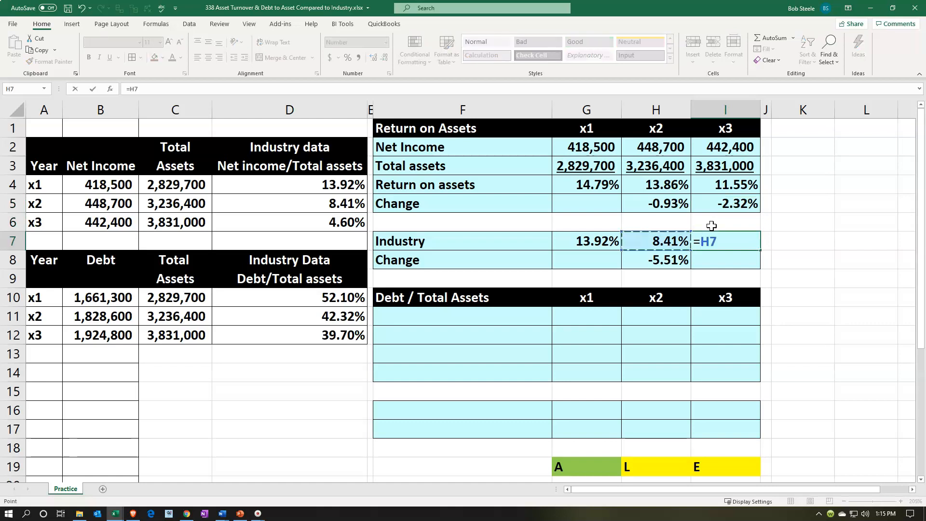
{"action": "key", "text": "Up"}
{"action": "key", "text": "Return"}
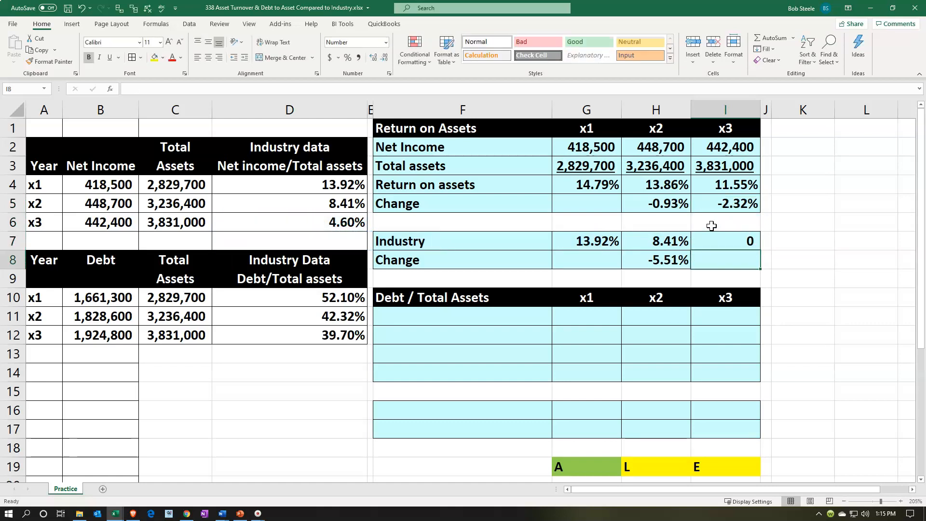
Copy the percentage formatting of H7:H8 onto the x3 industry cells starting at I7 with Format Painter
{"action": "left_click_drag", "start_coordinate": [673, 241], "coordinate": [675, 261]}
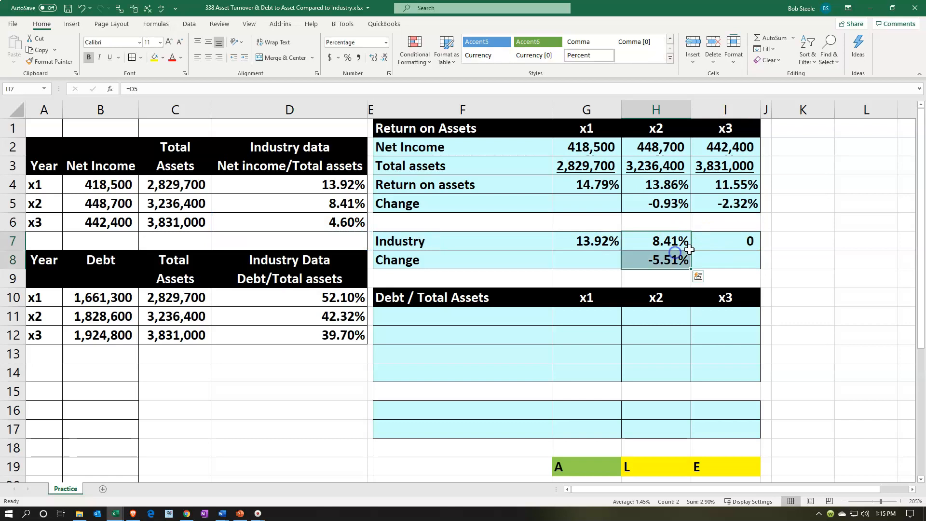
{"action": "left_click", "coordinate": [53, 61]}
{"action": "left_click", "coordinate": [732, 240]}
Calculate the x3 change in the industry ratio in I8 with the formula =I7-H7
{"action": "key", "text": "Down"}
{"action": "type", "text": "="}
{"action": "key", "text": "Up"}
{"action": "type", "text": "-"}
{"action": "key", "text": "Left"}
{"action": "key", "text": "Up"}
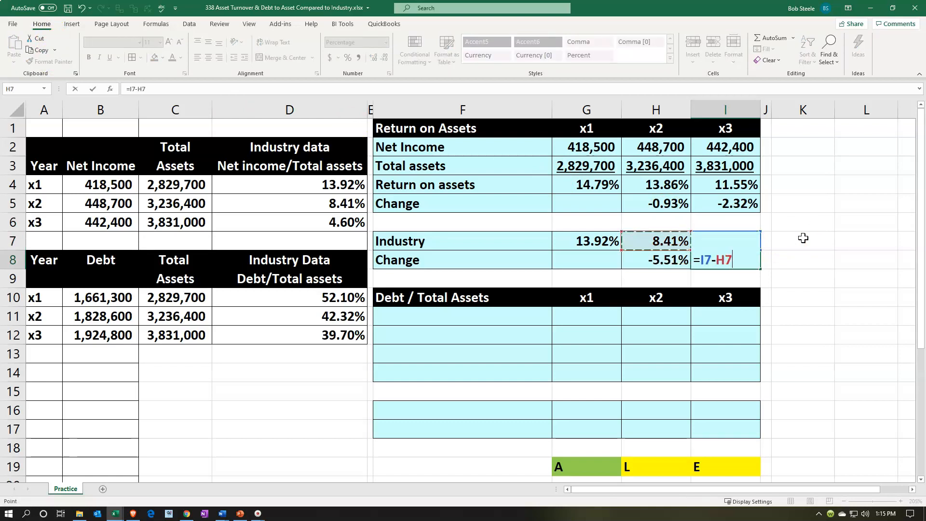
{"action": "key", "text": "ctrl+Return"}
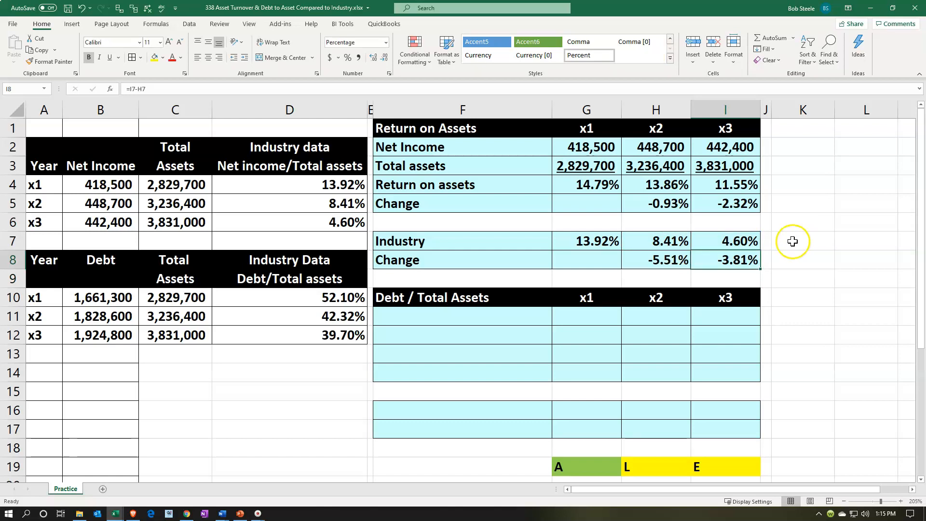
Compare the x3 return on assets and the x2 and x3 changes with the corresponding industry figures
{"action": "left_click", "coordinate": [742, 240]}
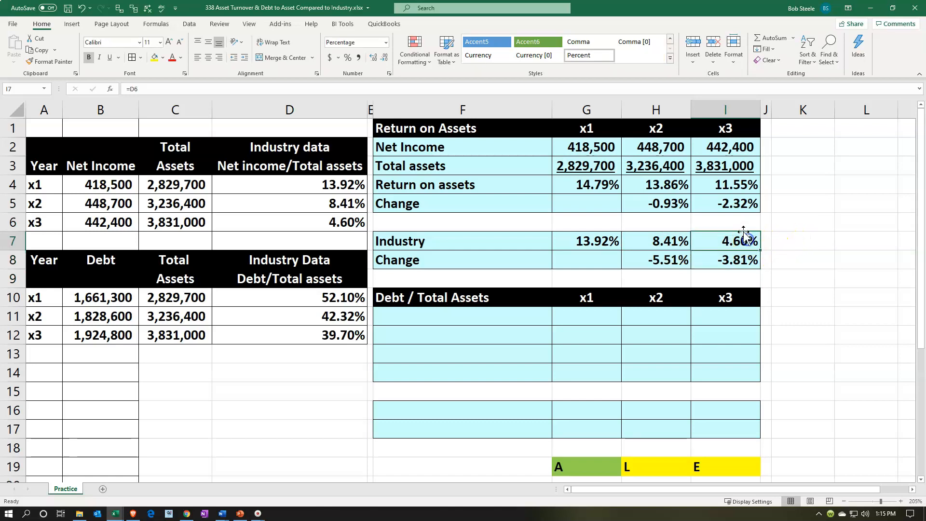
{"action": "left_click", "coordinate": [729, 188]}
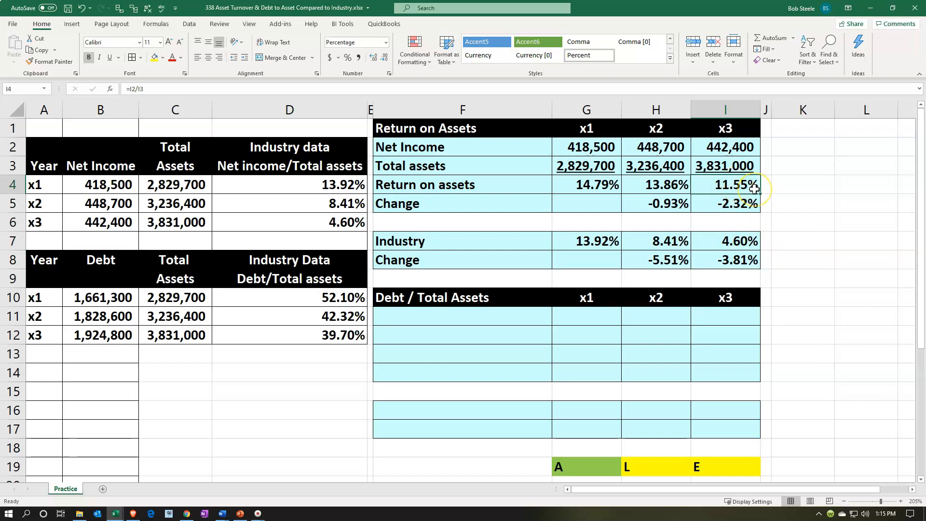
{"action": "left_click", "coordinate": [740, 241]}
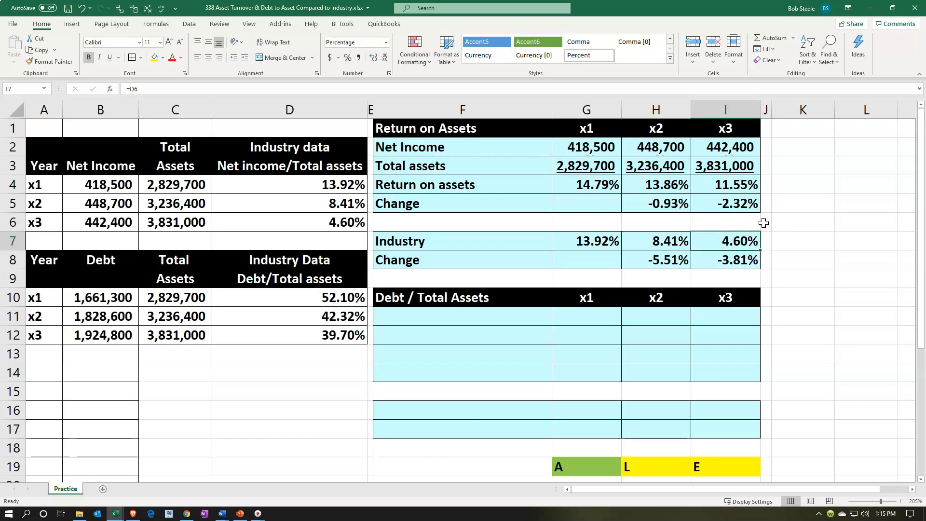
{"action": "left_click", "coordinate": [729, 259]}
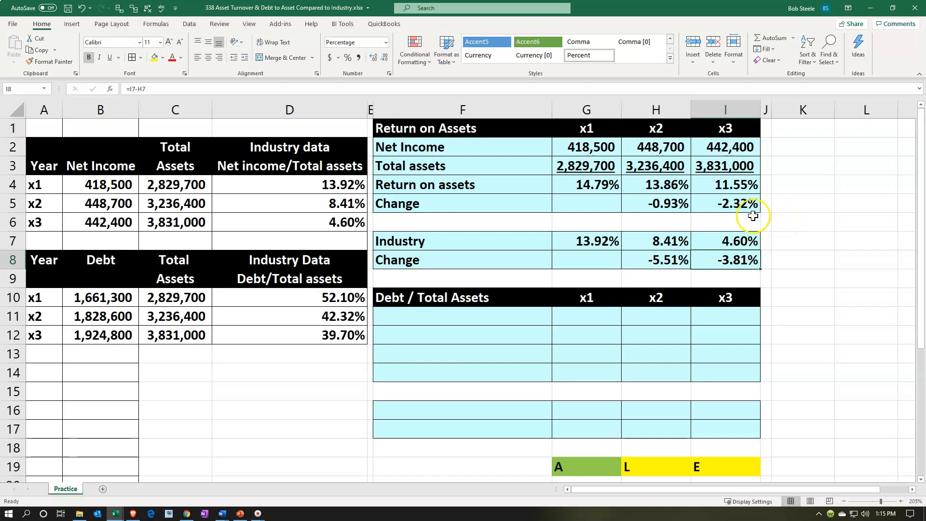
{"action": "left_click", "coordinate": [738, 203]}
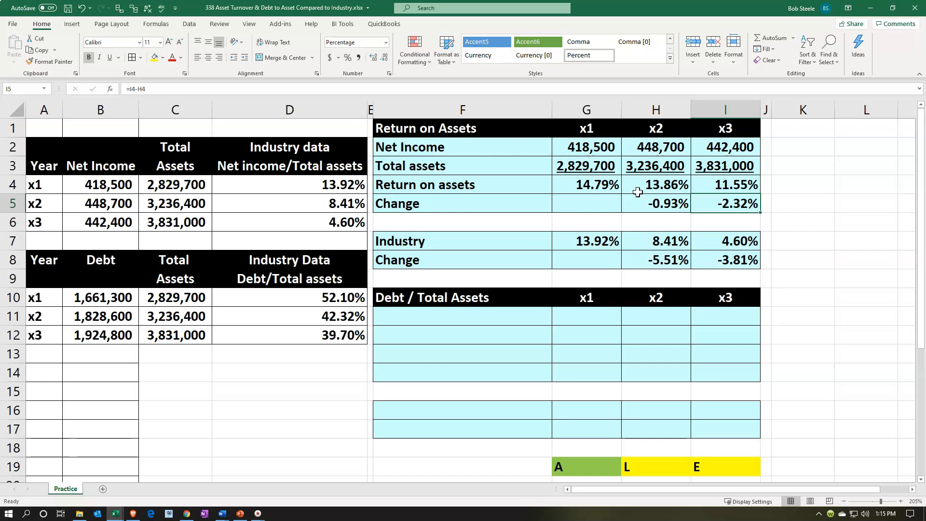
{"action": "left_click_drag", "start_coordinate": [663, 202], "coordinate": [706, 204]}
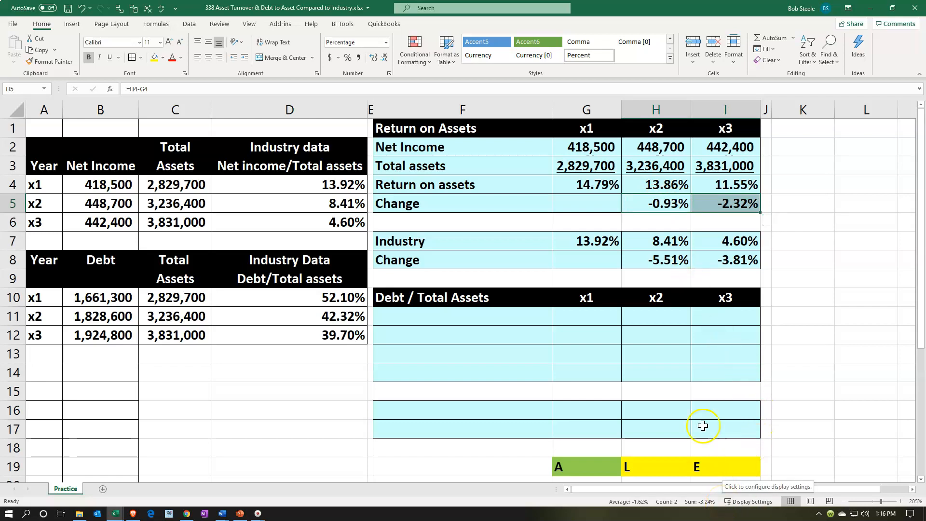
{"action": "left_click_drag", "start_coordinate": [663, 263], "coordinate": [723, 260]}
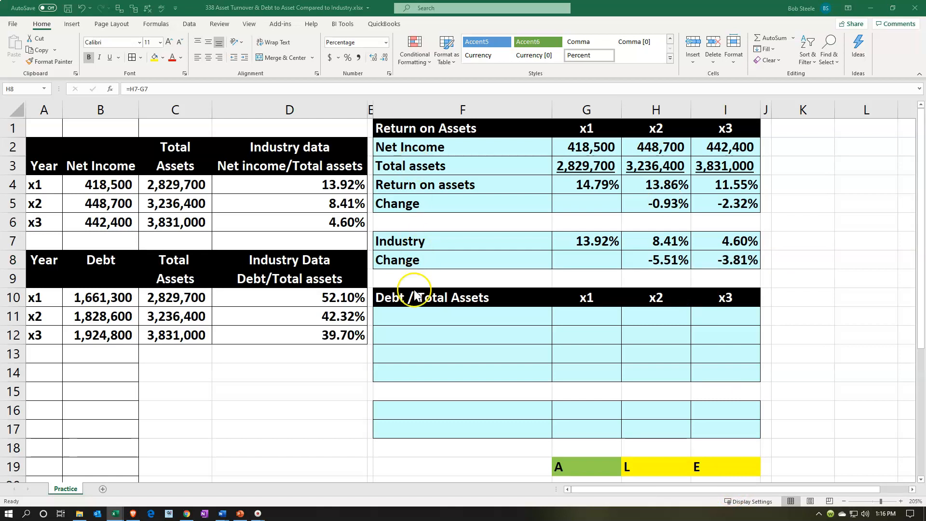
Examine the A, L and E accounting equation cells in row 19 below the Debt / Total Assets table
{"action": "left_click", "coordinate": [416, 308]}
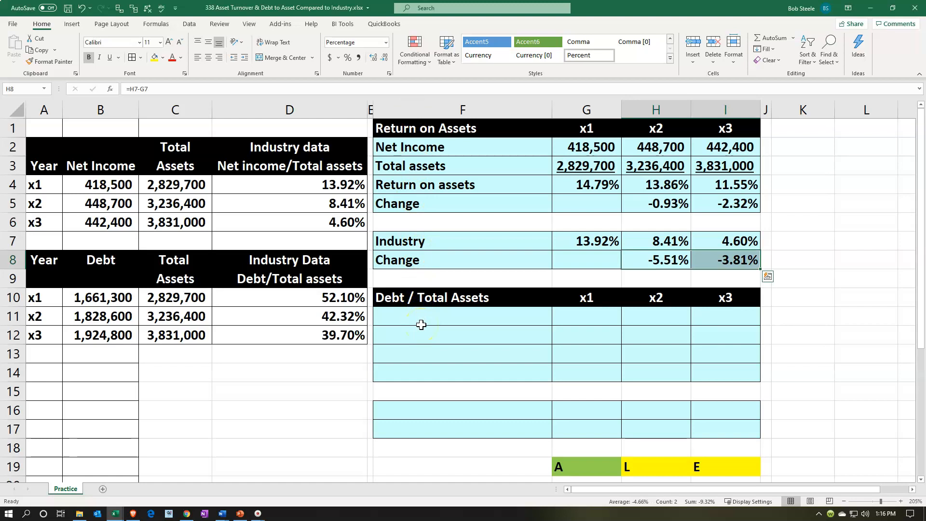
{"action": "left_click", "coordinate": [421, 325]}
{"action": "scroll", "coordinate": [422, 328], "scroll_direction": "down", "scroll_amount": 1}
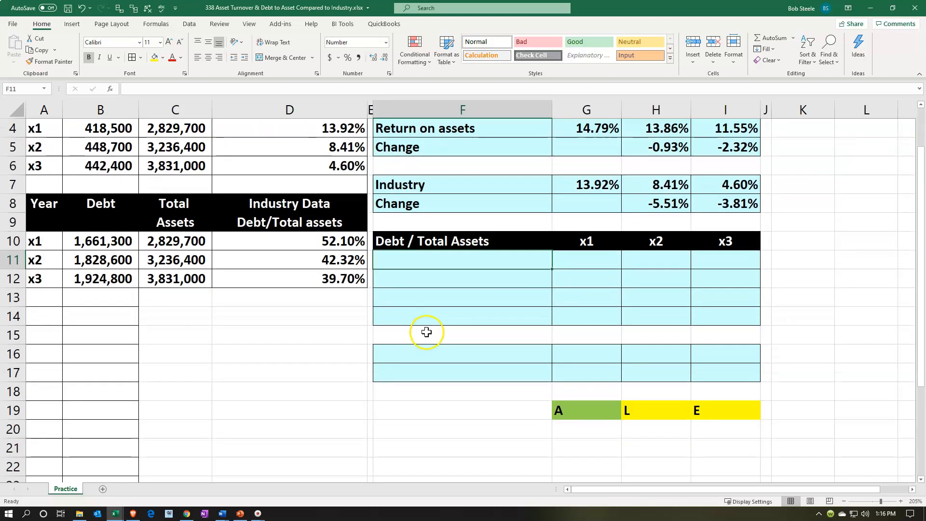
{"action": "left_click", "coordinate": [562, 406]}
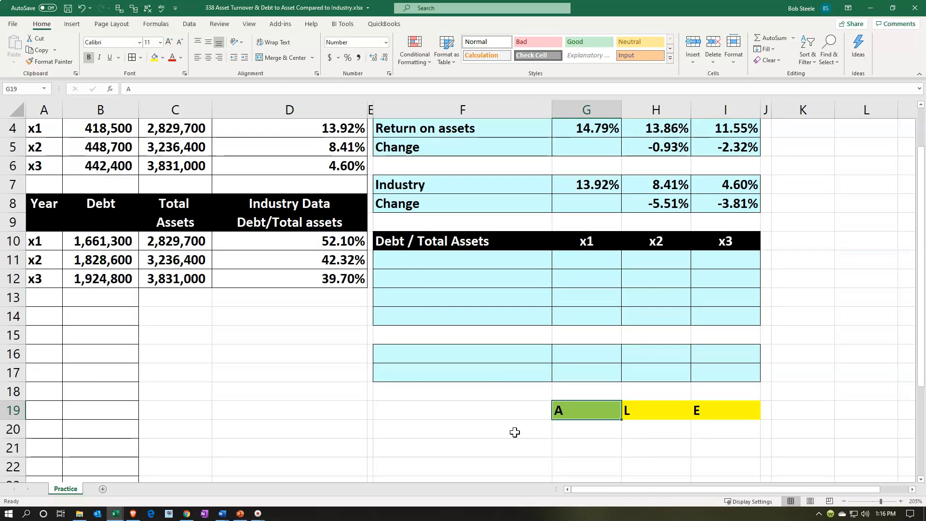
{"action": "key", "text": "Right"}
{"action": "key", "text": "Right"}
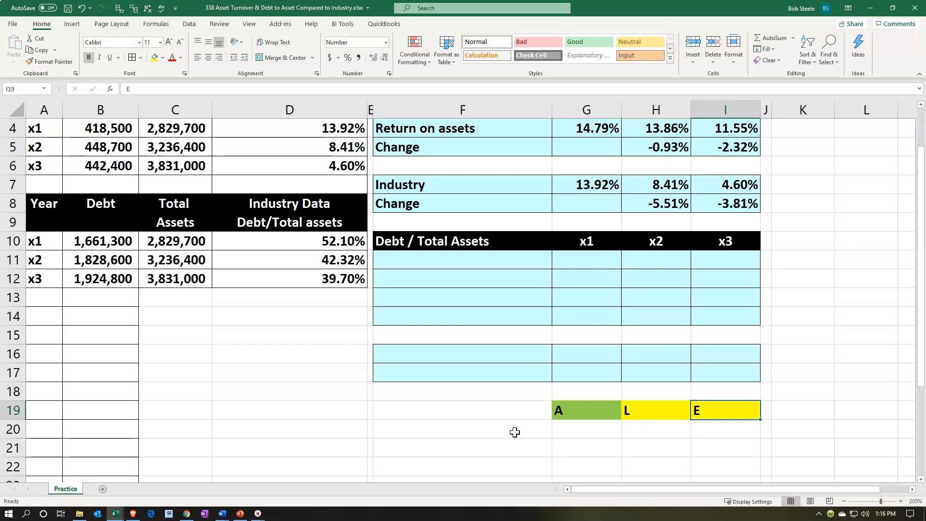
{"action": "key", "text": "Left"}
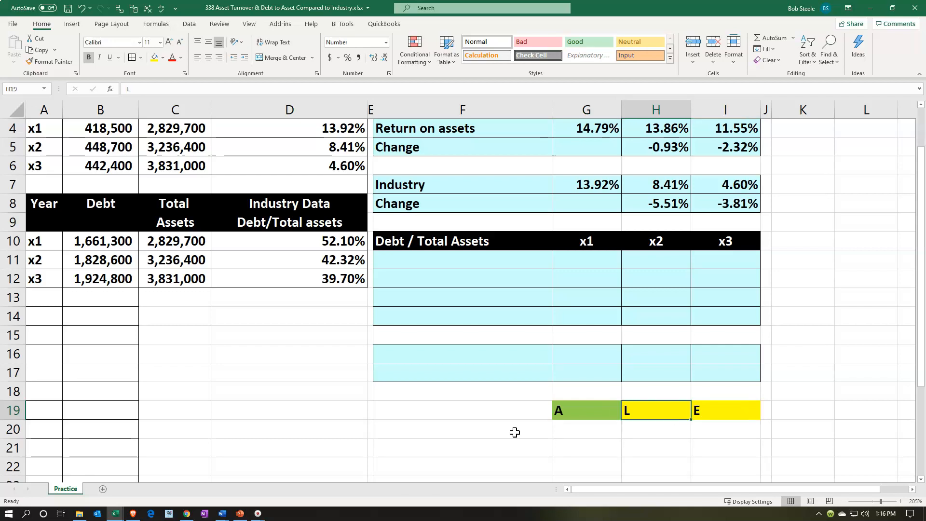
{"action": "key", "text": "Left"}
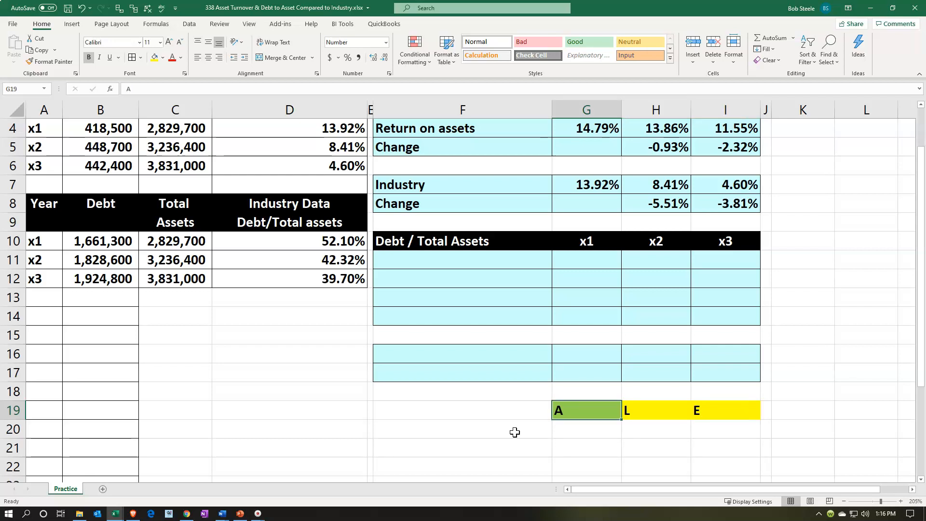
{"action": "key", "text": "Right"}
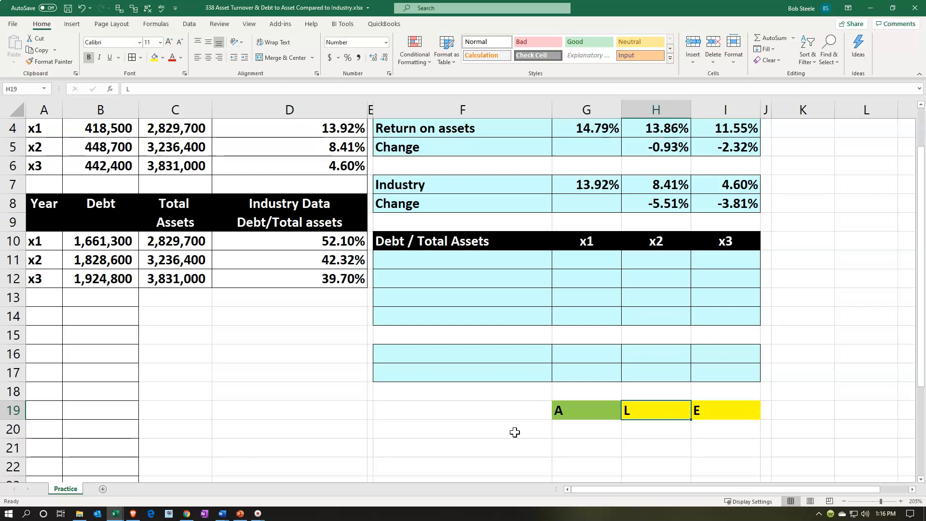
{"action": "key", "text": "Left"}
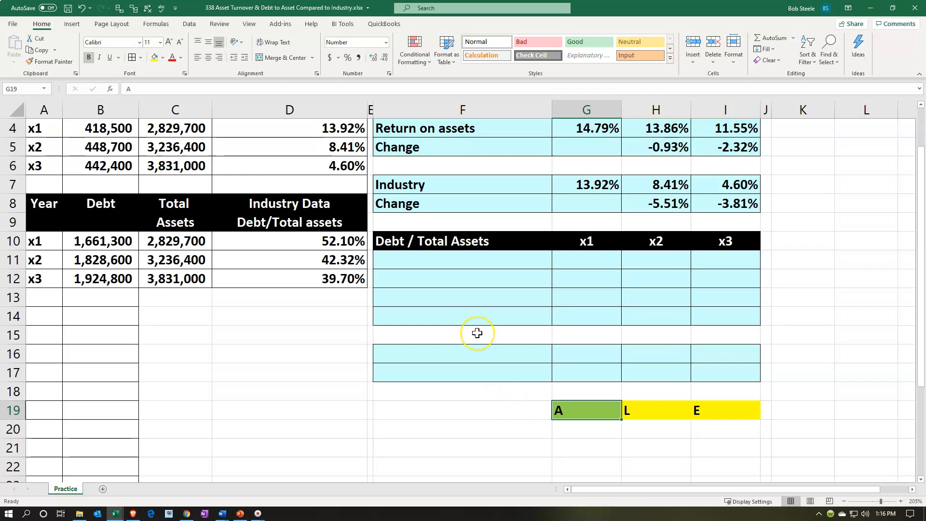
Label rows F11 to F13 of the Debt / Total Assets table as "Debt", "Total assets" and "Debt / total assets"
{"action": "left_click", "coordinate": [424, 259]}
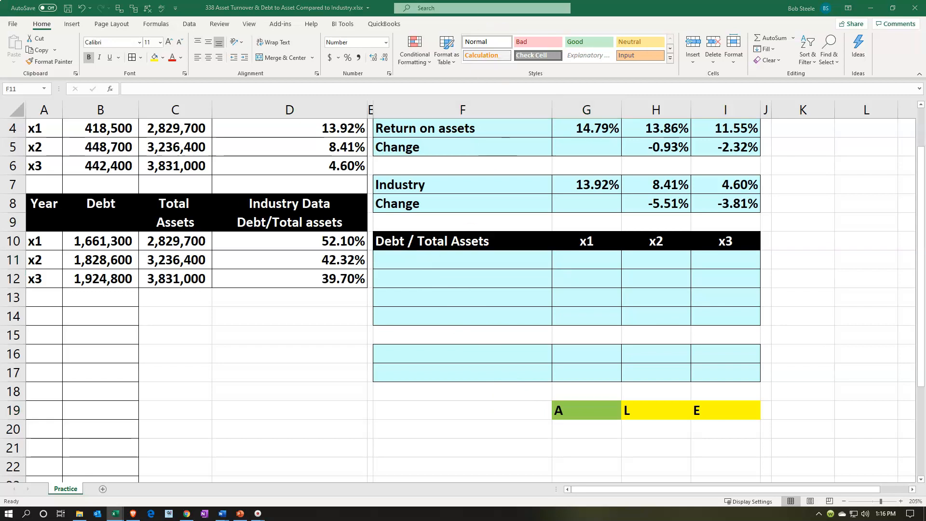
{"action": "left_click", "coordinate": [418, 256]}
{"action": "type", "text": "Debt"}
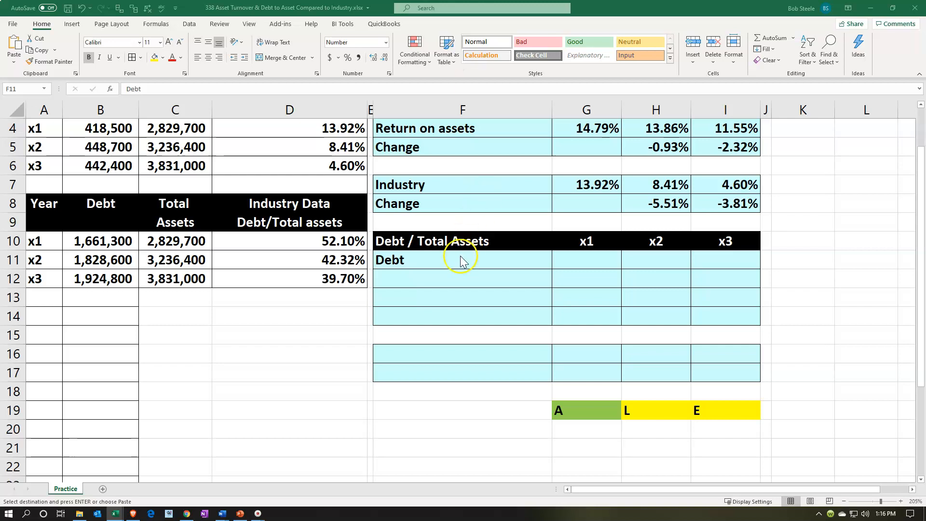
{"action": "left_click", "coordinate": [436, 281]}
{"action": "type", "text": "Total assets"}
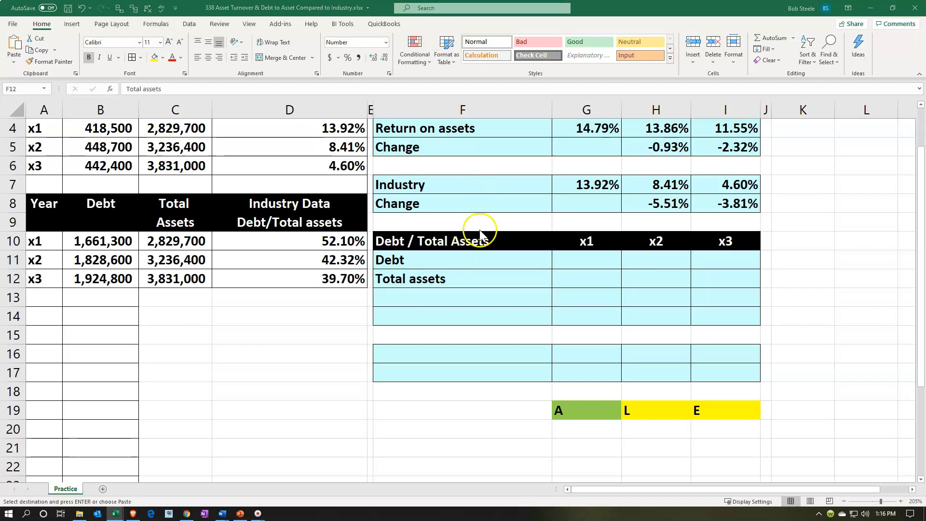
{"action": "left_click", "coordinate": [453, 295]}
{"action": "type", "text": "Debt / total assets"}
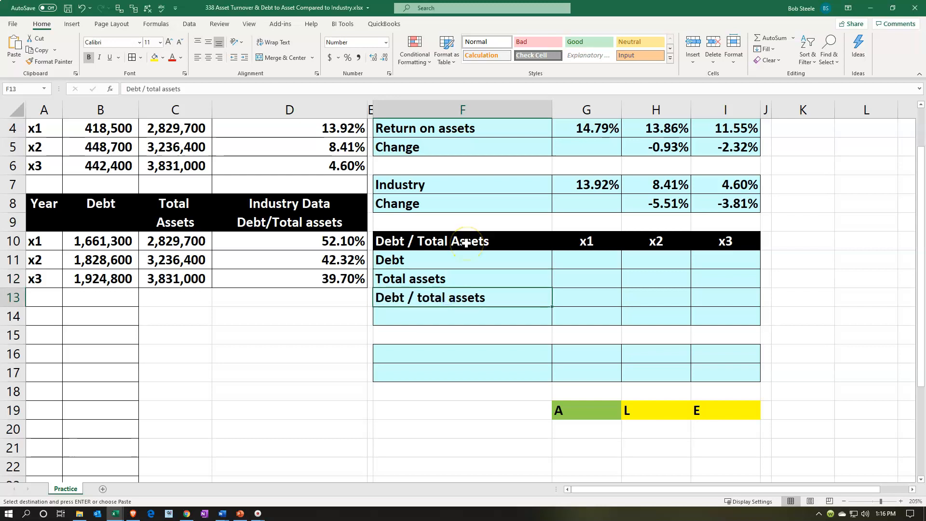
Link the x1 debt in G11 to the source table with the formula =B10
{"action": "key", "text": "Right"}
{"action": "key", "text": "Up"}
{"action": "key", "text": "Up"}
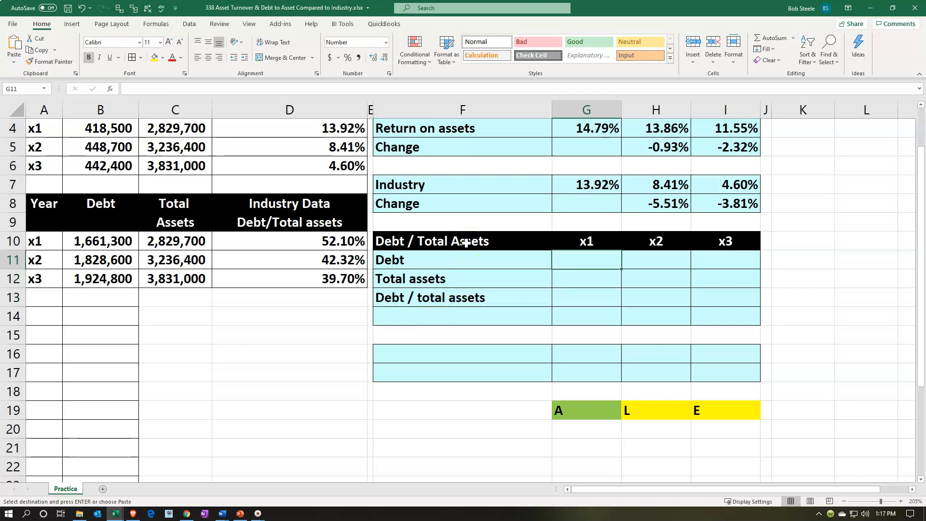
{"action": "type", "text": "="}
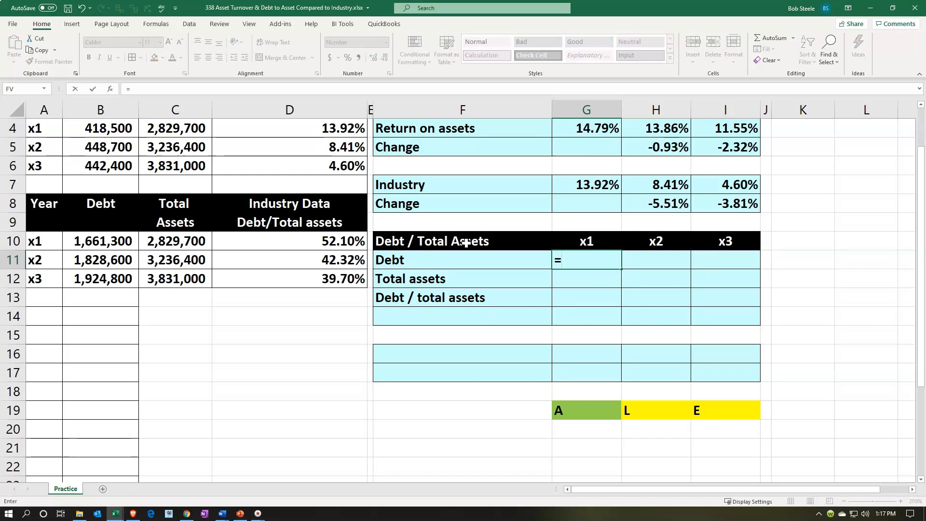
{"action": "key", "text": "Left"}
{"action": "key", "text": "Left"}
{"action": "key", "text": "Left"}
{"action": "key", "text": "Left"}
{"action": "key", "text": "Left"}
{"action": "key", "text": "Up"}
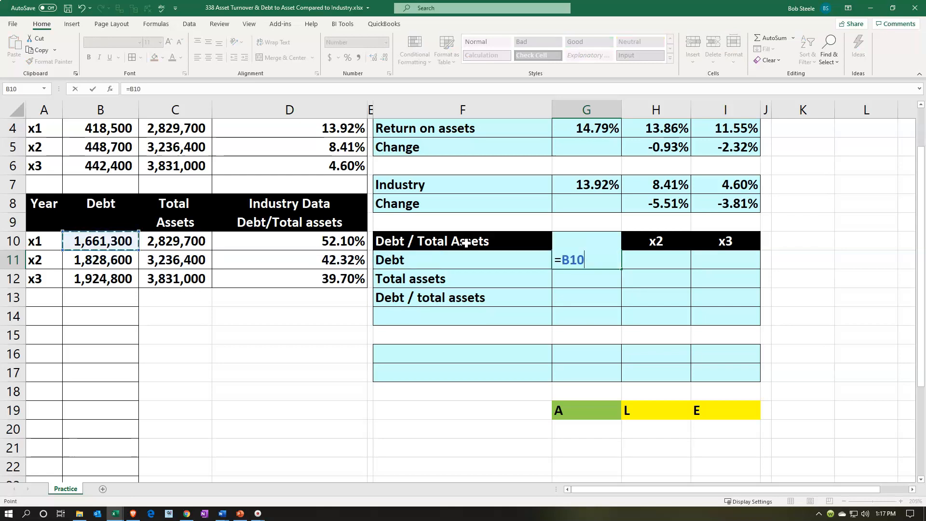
{"action": "key", "text": "Return"}
Link the x1 total assets in G12 to the source table with the formula =C10
{"action": "type", "text": "="}
{"action": "key", "text": "Left"}
{"action": "key", "text": "Left"}
{"action": "key", "text": "Left"}
{"action": "key", "text": "Left"}
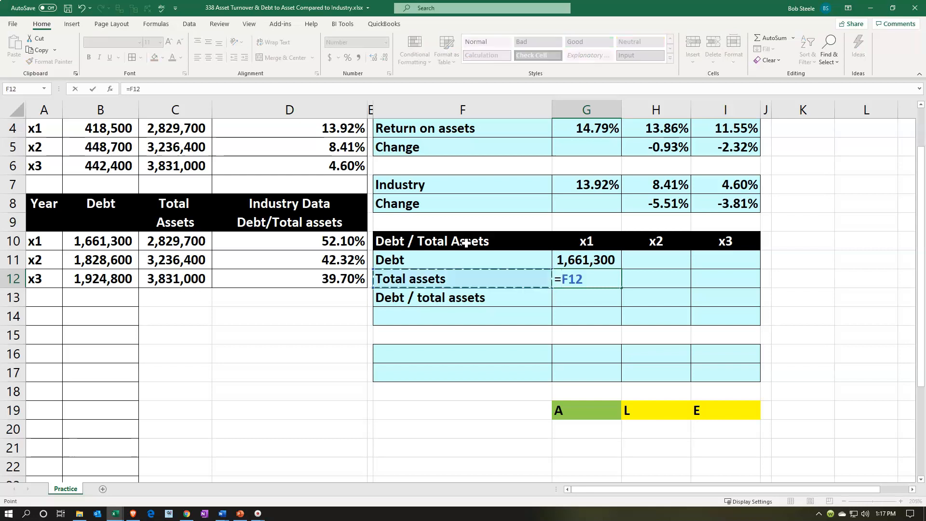
{"action": "key", "text": "Up"}
{"action": "key", "text": "Up"}
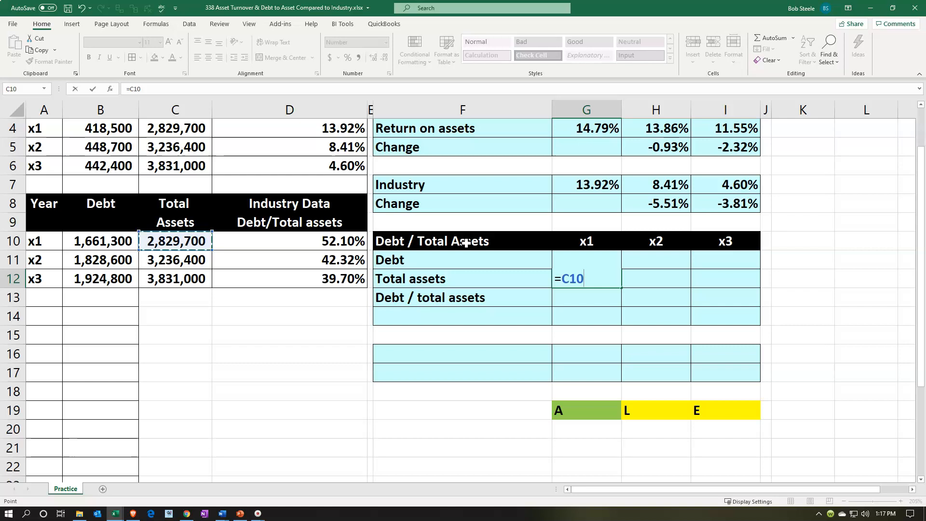
{"action": "key", "text": "Return"}
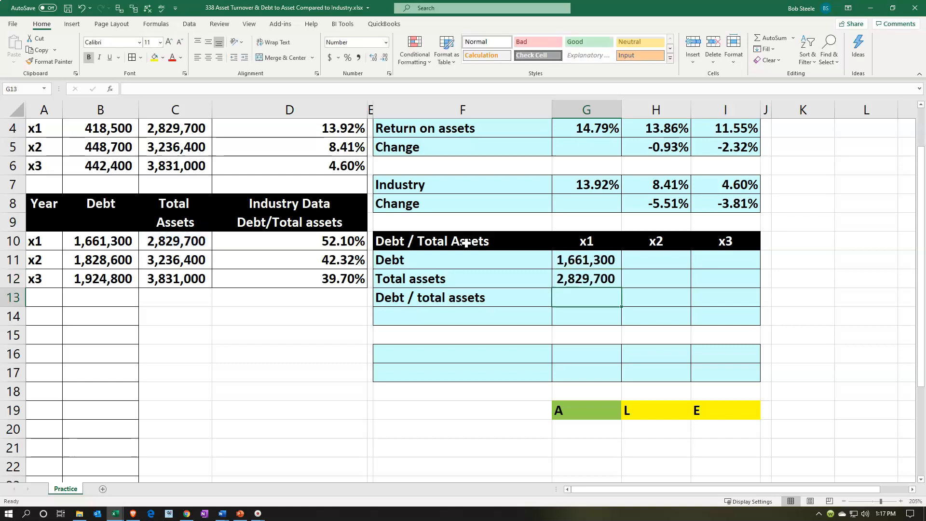
Calculate the x1 debt / total assets ratio in G13 with the formula =G11/G12
{"action": "type", "text": "="}
{"action": "key", "text": "Up"}
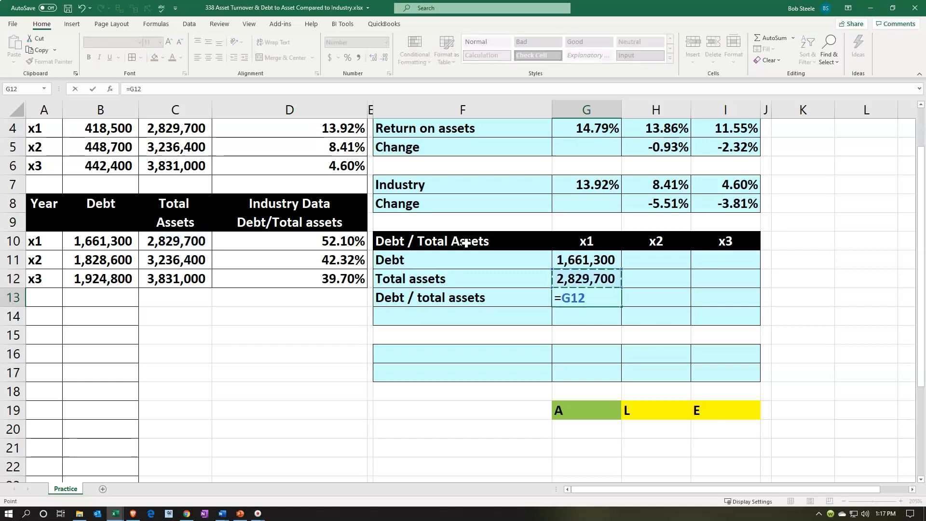
{"action": "key", "text": "Up"}
{"action": "type", "text": "/"}
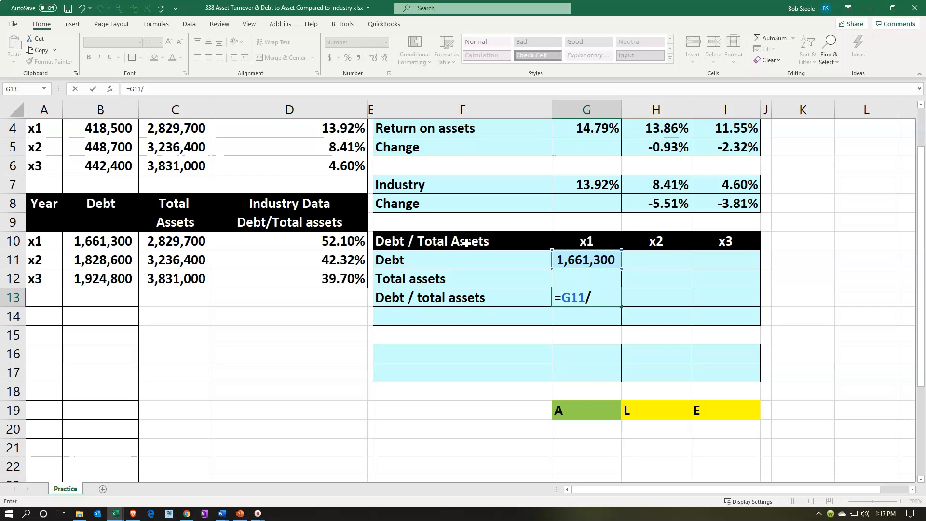
{"action": "key", "text": "Up"}
{"action": "key", "text": "ctrl+Return"}
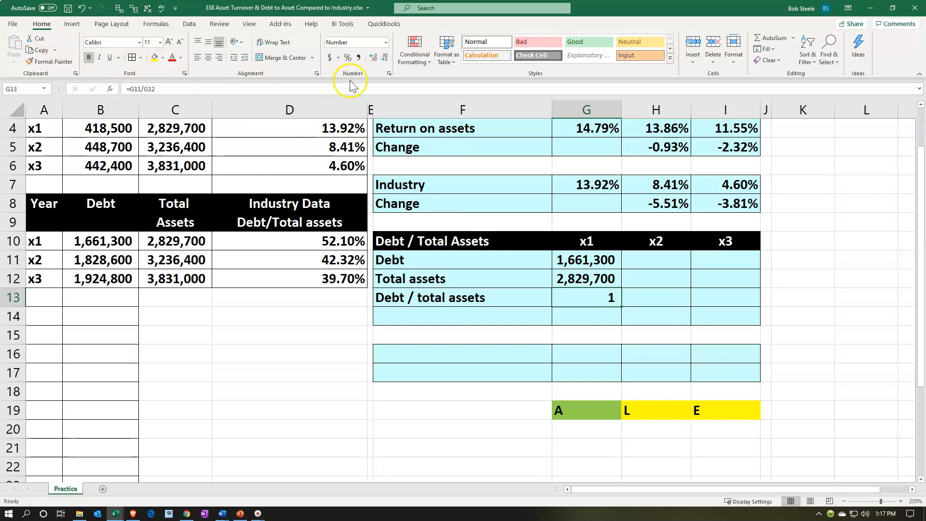
Format the ratio in G13 as a percentage with two decimals and underline the total assets in G12
{"action": "left_click", "coordinate": [347, 57]}
{"action": "left_click", "coordinate": [374, 58]}
{"action": "left_click", "coordinate": [374, 58]}
{"action": "left_click", "coordinate": [374, 58]}
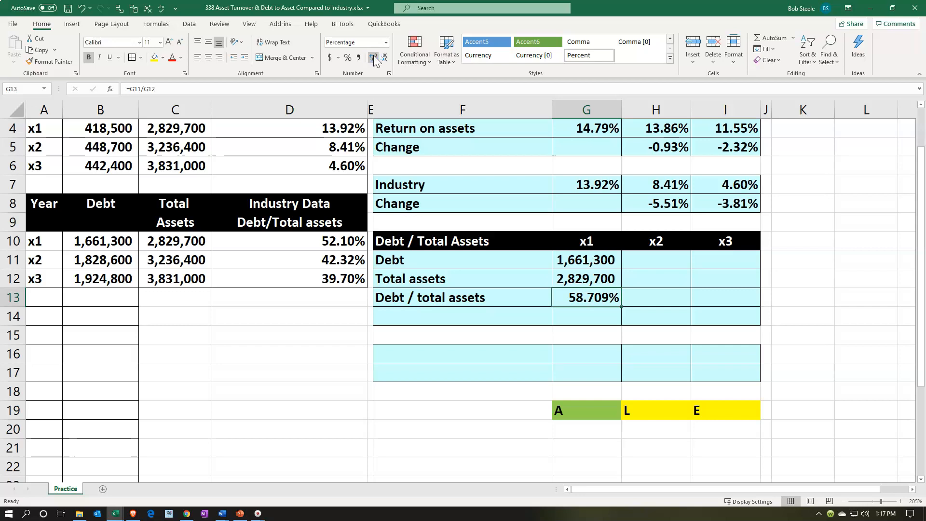
{"action": "left_click", "coordinate": [385, 58]}
{"action": "left_click", "coordinate": [563, 274]}
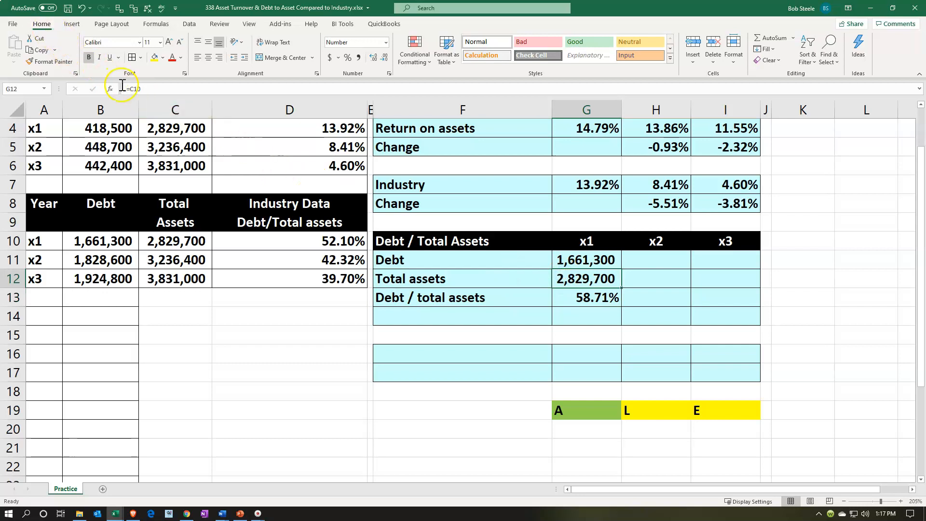
{"action": "left_click", "coordinate": [109, 57]}
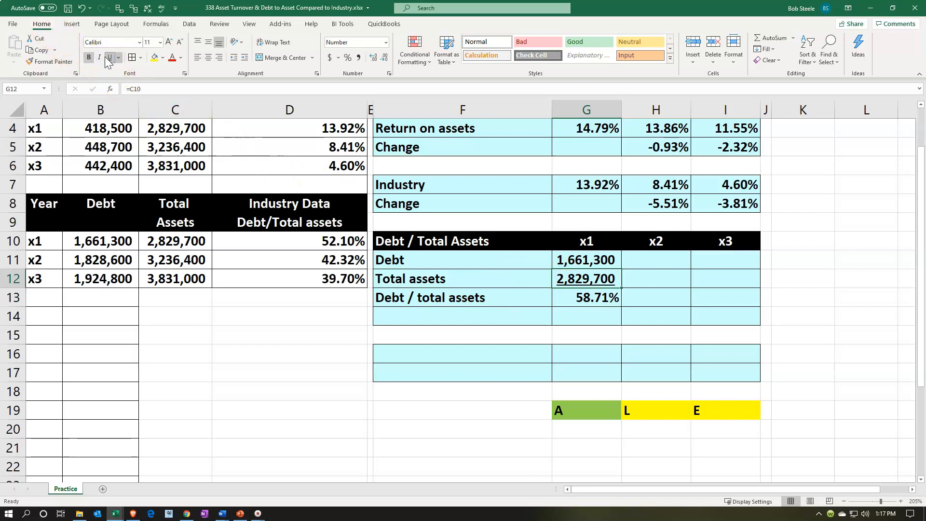
Examine the x1 debt / total assets ratio in G13 in relation to the accounting equation cells in row 19
{"action": "left_click", "coordinate": [576, 297]}
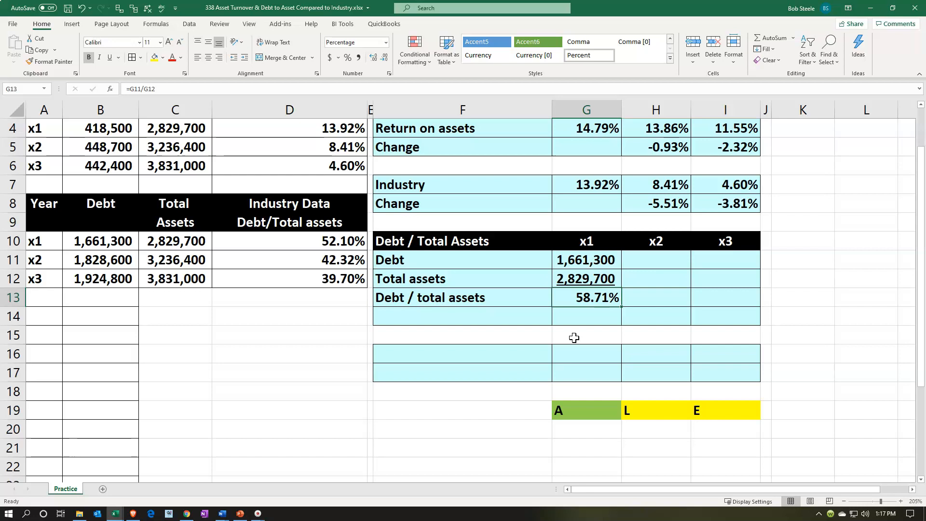
{"action": "left_click", "coordinate": [583, 403]}
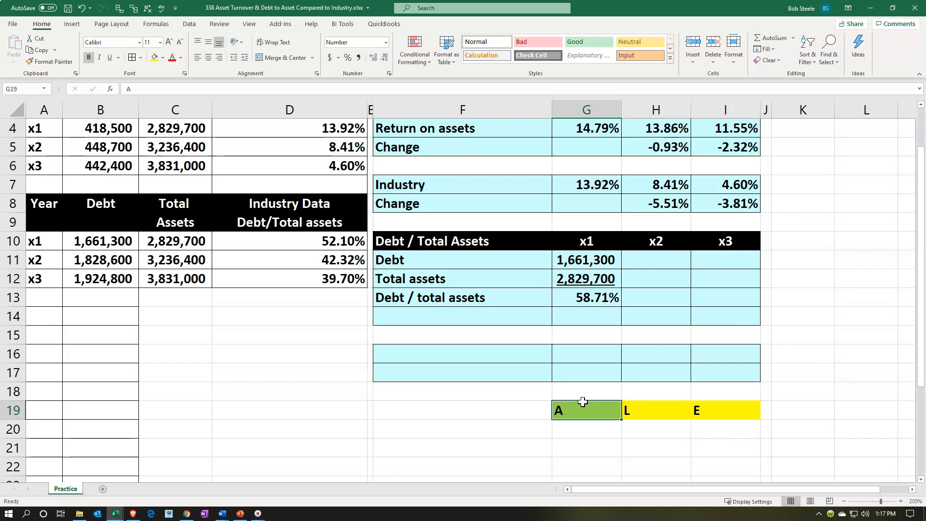
{"action": "left_click", "coordinate": [602, 300]}
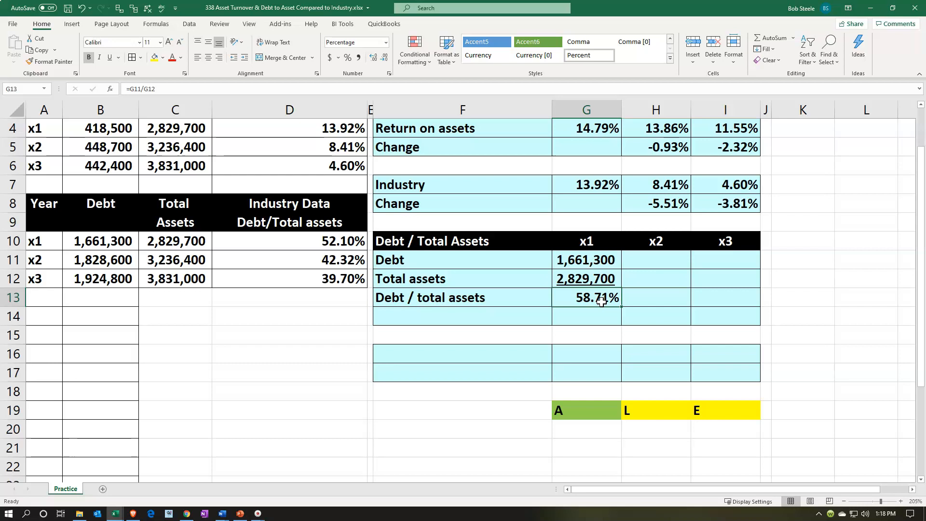
{"action": "left_click", "coordinate": [592, 325]}
{"action": "left_click", "coordinate": [655, 302]}
{"action": "left_click", "coordinate": [651, 262]}
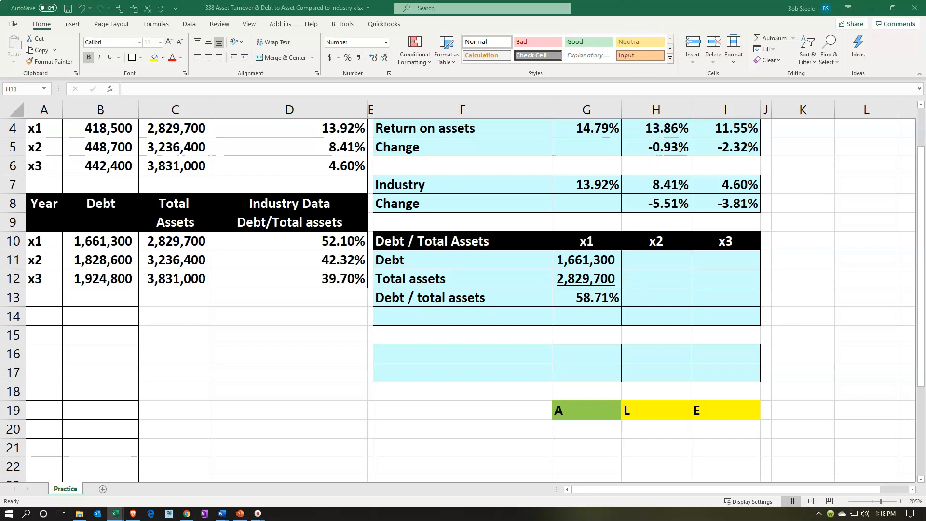
Label F16 as "Industry" and bring the x1 industry debt ratio into G16 with the formula =D10
{"action": "left_click", "coordinate": [472, 352]}
{"action": "type", "text": "Industry"}
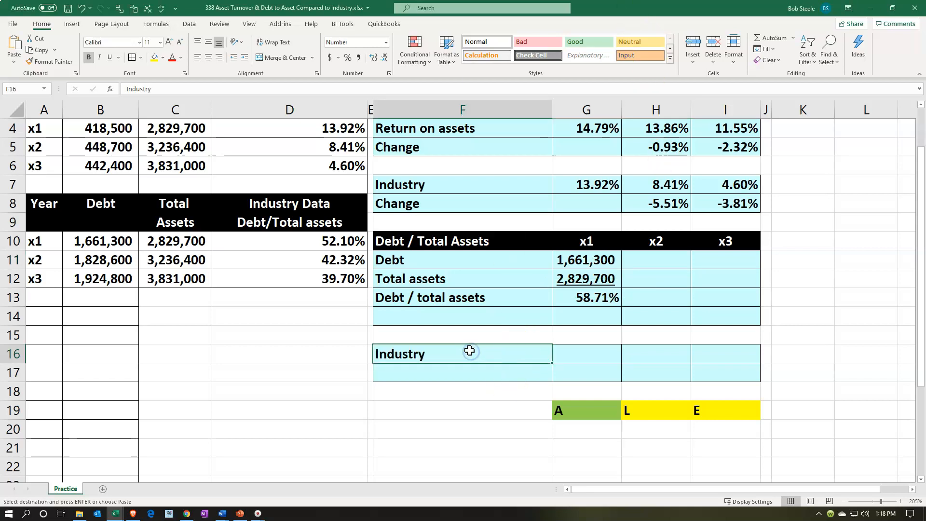
{"action": "key", "text": "Tab"}
{"action": "type", "text": "="}
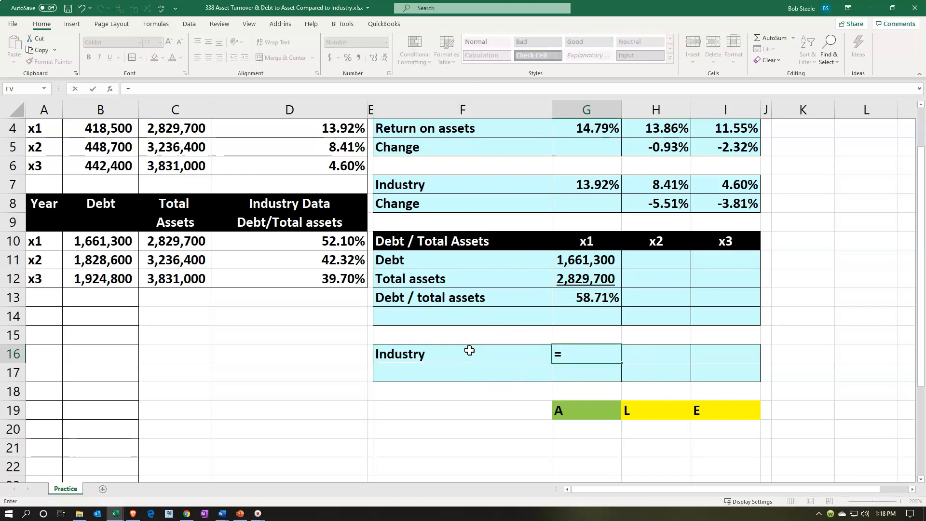
{"action": "key", "text": "Left"}
{"action": "key", "text": "Left"}
{"action": "key", "text": "Left"}
{"action": "key", "text": "Up"}
{"action": "key", "text": "Up"}
{"action": "key", "text": "Up"}
{"action": "key", "text": "Up"}
{"action": "key", "text": "Up"}
{"action": "key", "text": "Up"}
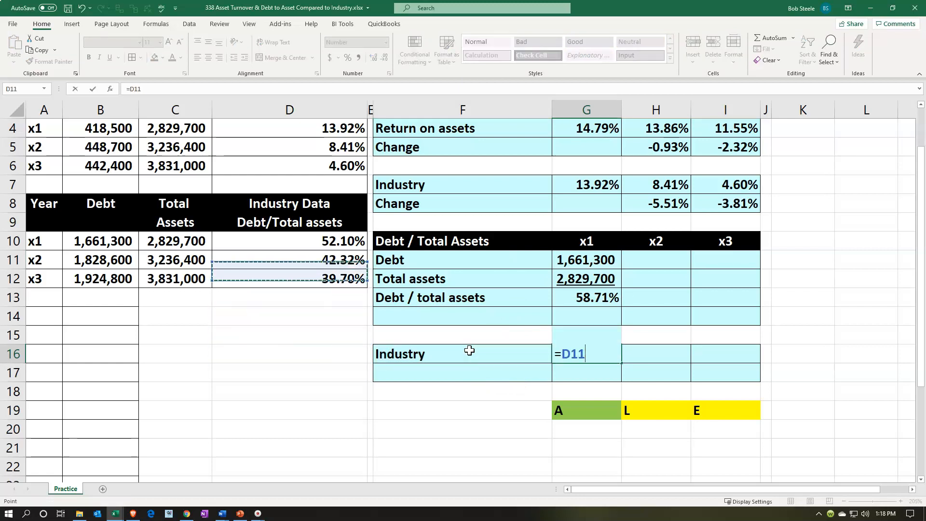
{"action": "key", "text": "Return"}
Format the x1 industry ratio in G16 as a percentage with two decimals
{"action": "key", "text": "Up"}
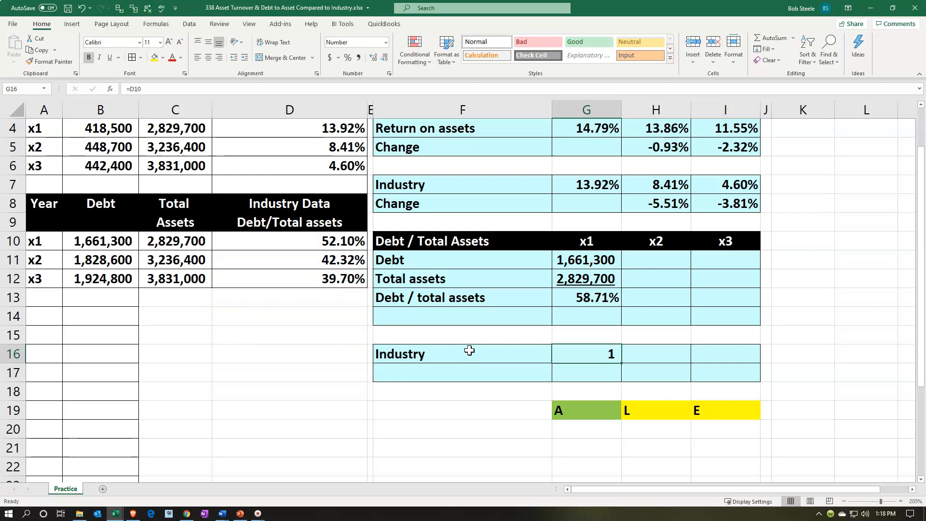
{"action": "left_click", "coordinate": [349, 59]}
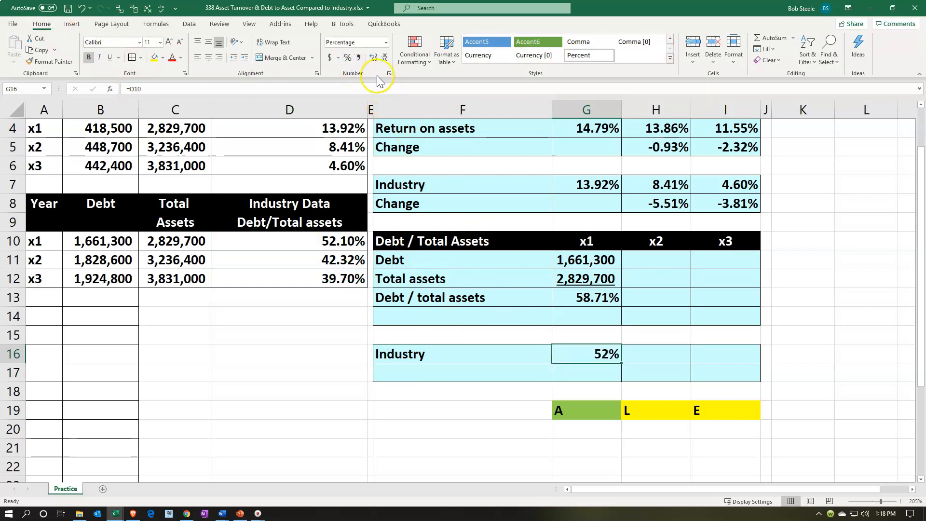
{"action": "left_click", "coordinate": [374, 57]}
{"action": "left_click", "coordinate": [374, 58]}
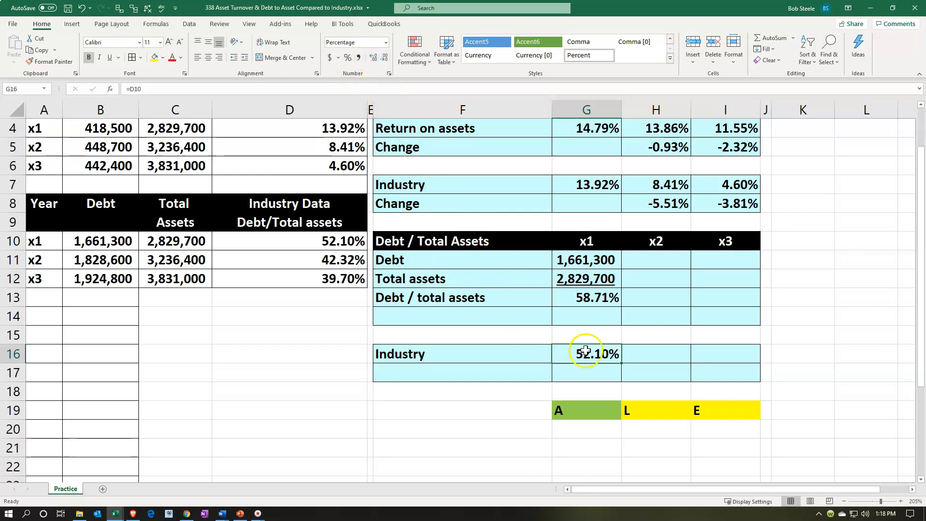
Compare the x1 debt / total assets ratio in G13 with the industry ratio in G16, referring to the row 19 accounting equation
{"action": "left_click", "coordinate": [565, 261]}
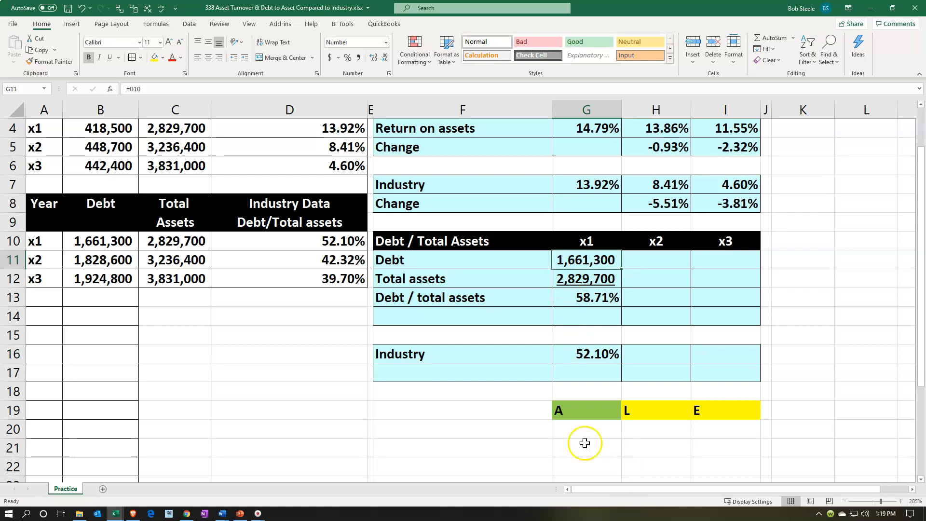
{"action": "left_click", "coordinate": [570, 415]}
{"action": "left_click", "coordinate": [721, 411]}
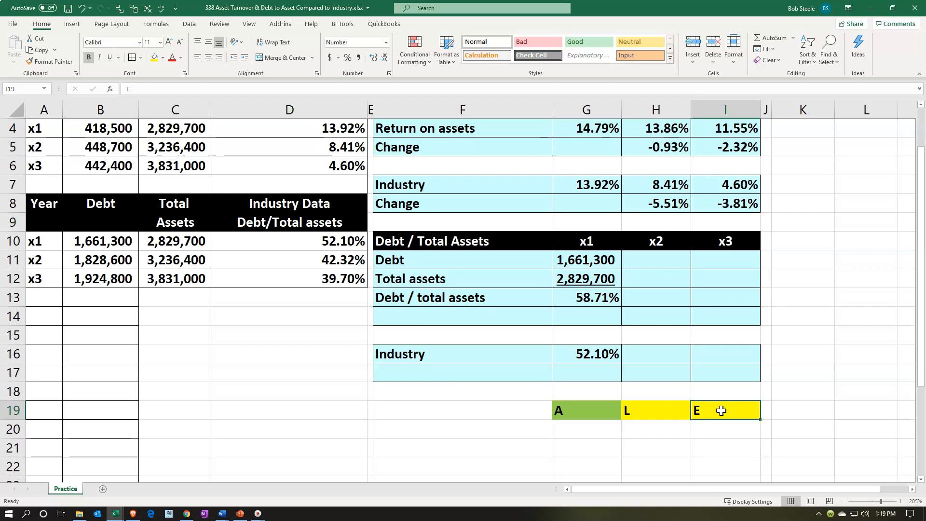
{"action": "left_click", "coordinate": [588, 298]}
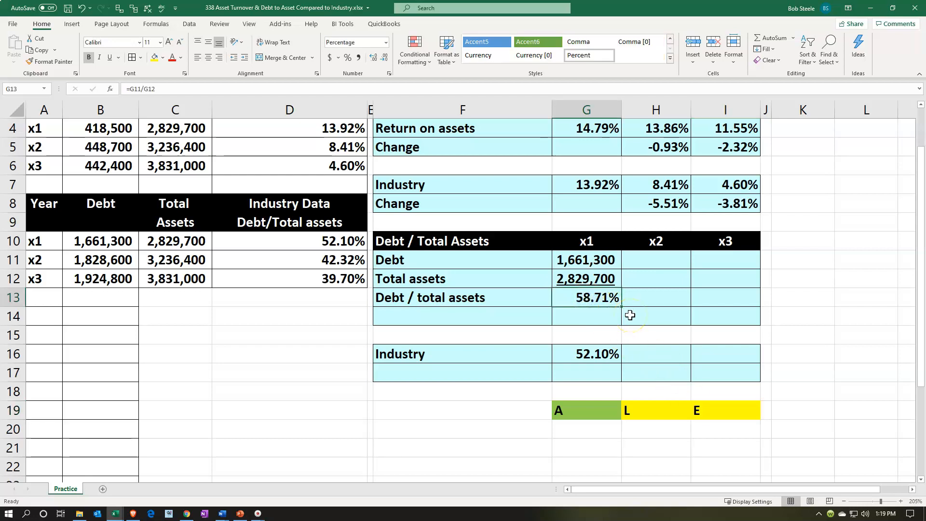
{"action": "key", "text": "Down"}
{"action": "key", "text": "Down"}
{"action": "key", "text": "Down"}
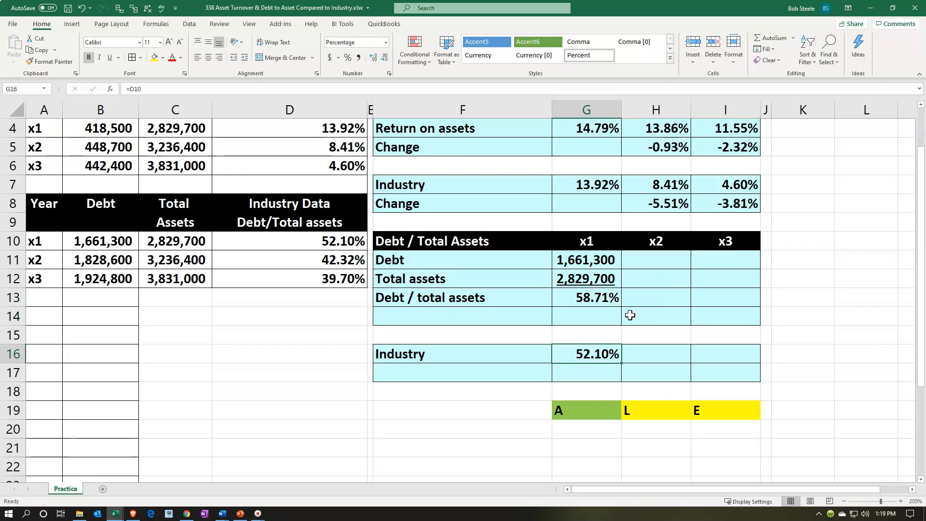
{"action": "key", "text": "Up"}
{"action": "key", "text": "Up"}
{"action": "key", "text": "Up"}
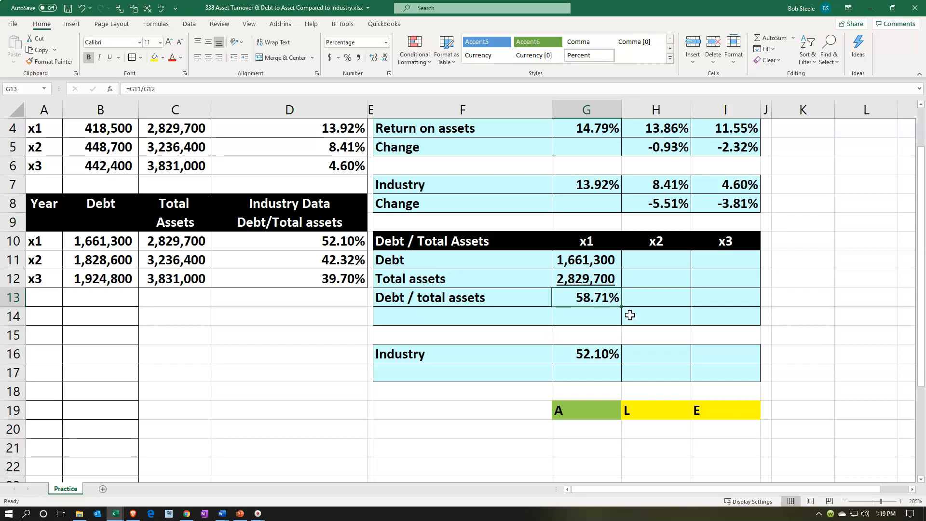
Link the x2 debt in H11 to the source table with the formula =B11
{"action": "key", "text": "Right"}
{"action": "key", "text": "Up"}
{"action": "key", "text": "Up"}
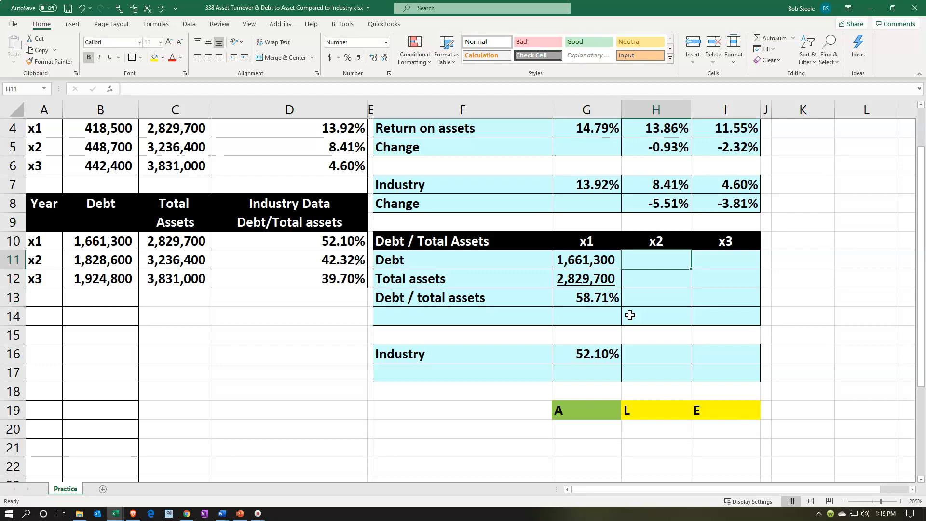
{"action": "type", "text": "="}
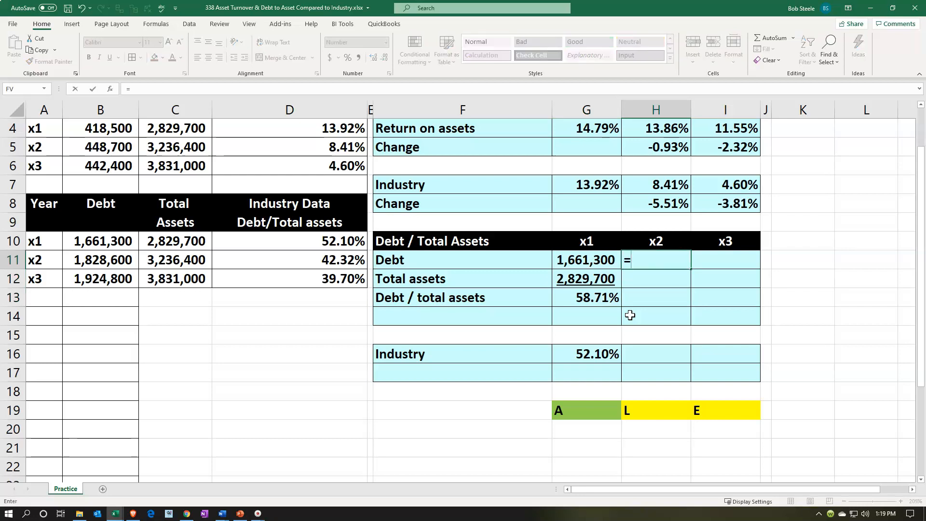
{"action": "key", "text": "Left"}
{"action": "key", "text": "Left"}
{"action": "key", "text": "Left"}
{"action": "key", "text": "Left"}
{"action": "key", "text": "Left"}
{"action": "key", "text": "Left"}
{"action": "key", "text": "Return"}
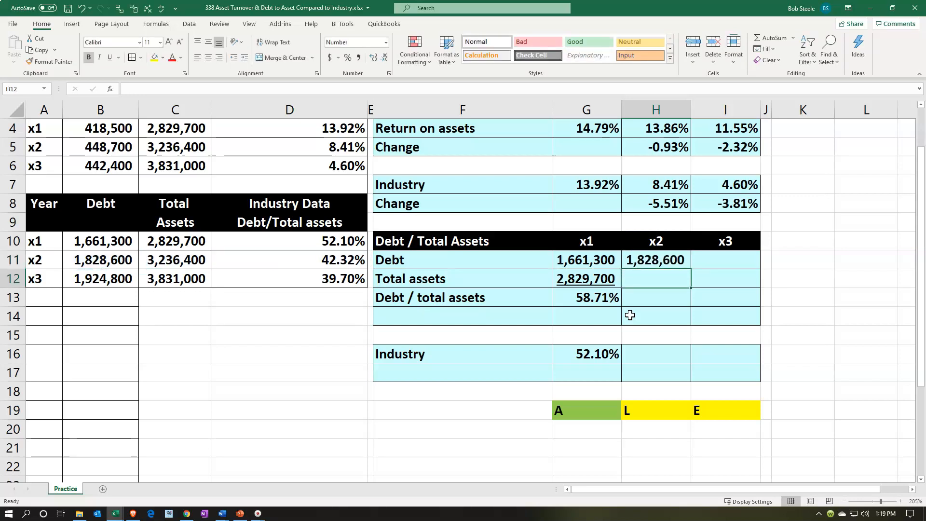
Link the x2 total assets in H12 to the source table with the formula =C11
{"action": "type", "text": "="}
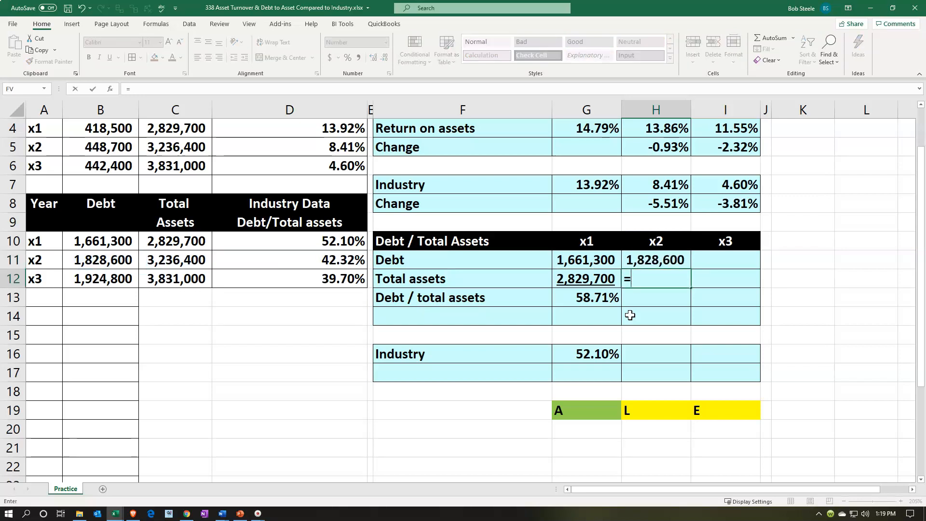
{"action": "key", "text": "Left"}
{"action": "key", "text": "Left"}
{"action": "key", "text": "Left"}
{"action": "key", "text": "Left"}
{"action": "key", "text": "Left"}
{"action": "key", "text": "Left"}
{"action": "key", "text": "Right"}
{"action": "key", "text": "Up"}
{"action": "key", "text": "Return"}
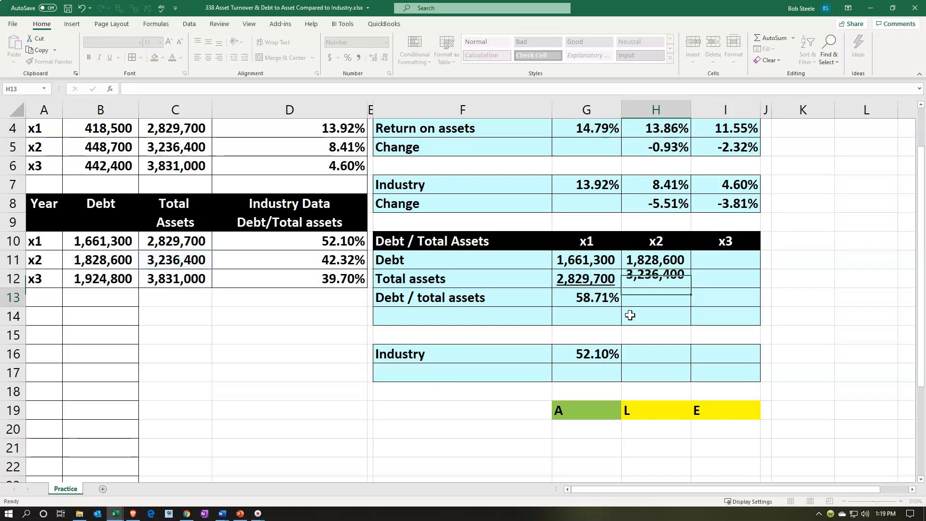
Calculate the x2 debt / total assets ratio in H13 with the formula =H11/H12
{"action": "type", "text": "="}
{"action": "key", "text": "Up"}
{"action": "key", "text": "Up"}
{"action": "type", "text": "/"}
{"action": "key", "text": "Up"}
{"action": "key", "text": "Return"}
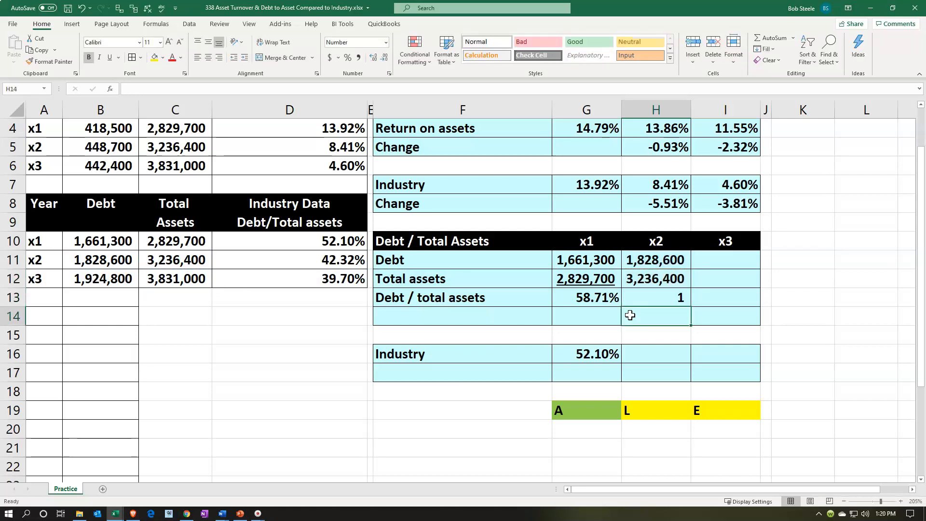
Copy the formatting of the x1 total assets and ratio cells G12:G13 to H12:H13 with Format Painter
{"action": "left_click_drag", "start_coordinate": [598, 281], "coordinate": [581, 302]}
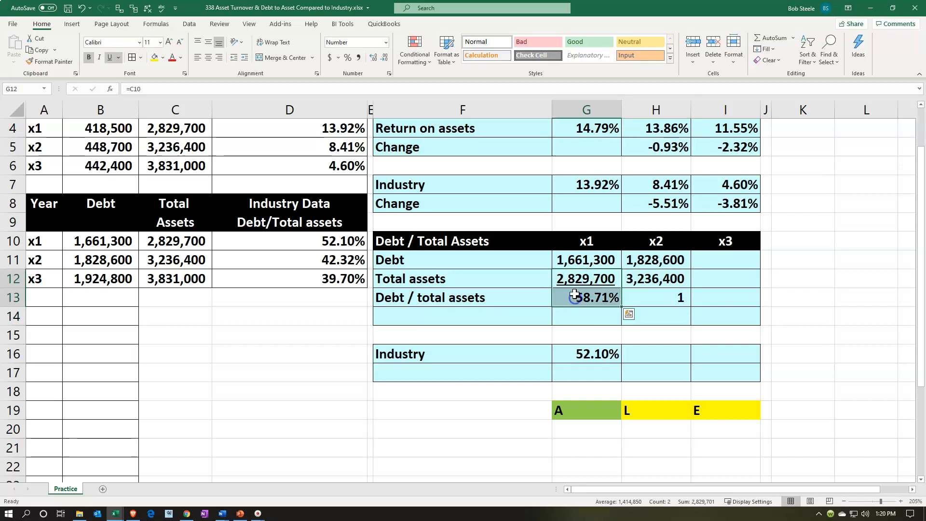
{"action": "left_click", "coordinate": [56, 61]}
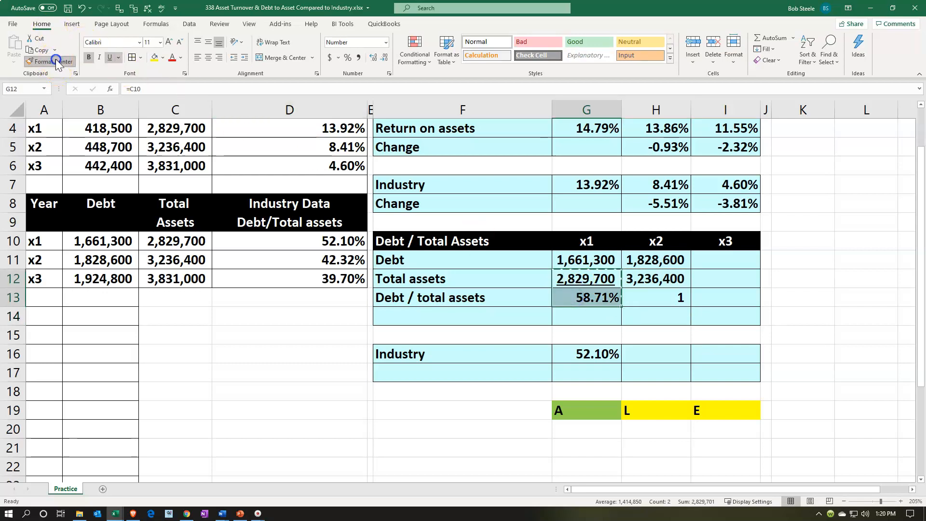
{"action": "left_click", "coordinate": [631, 277]}
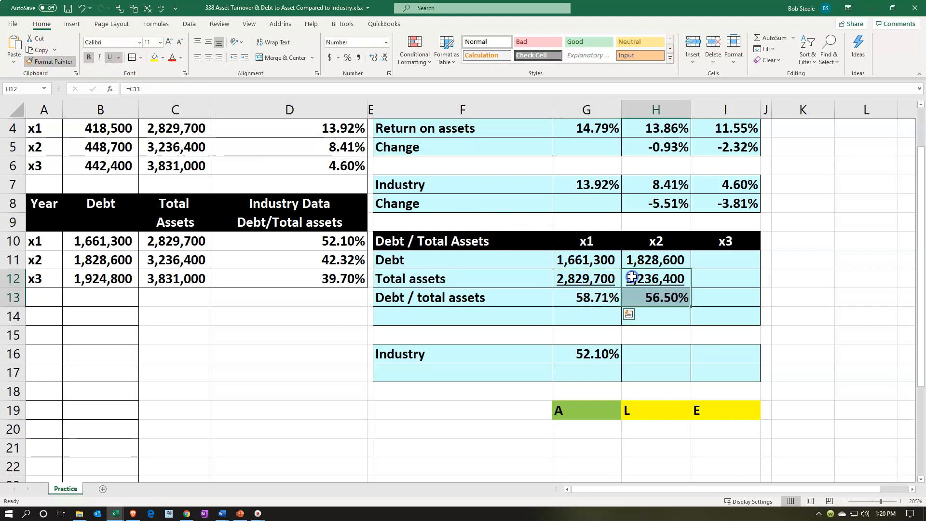
{"action": "left_click", "coordinate": [656, 359]}
Compare the debt, total assets and debt / total assets ratio in rows 11 to 13 between x1 and x2
{"action": "left_click", "coordinate": [594, 304]}
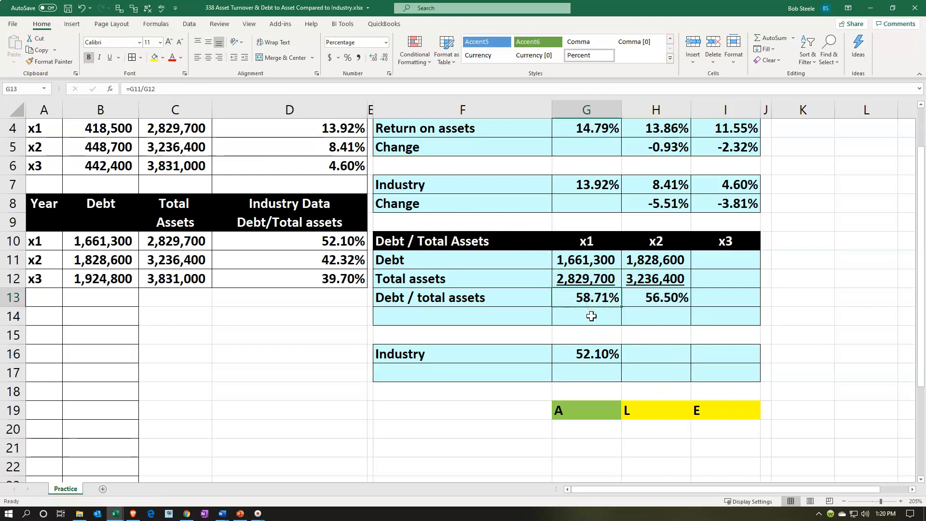
{"action": "key", "text": "Right"}
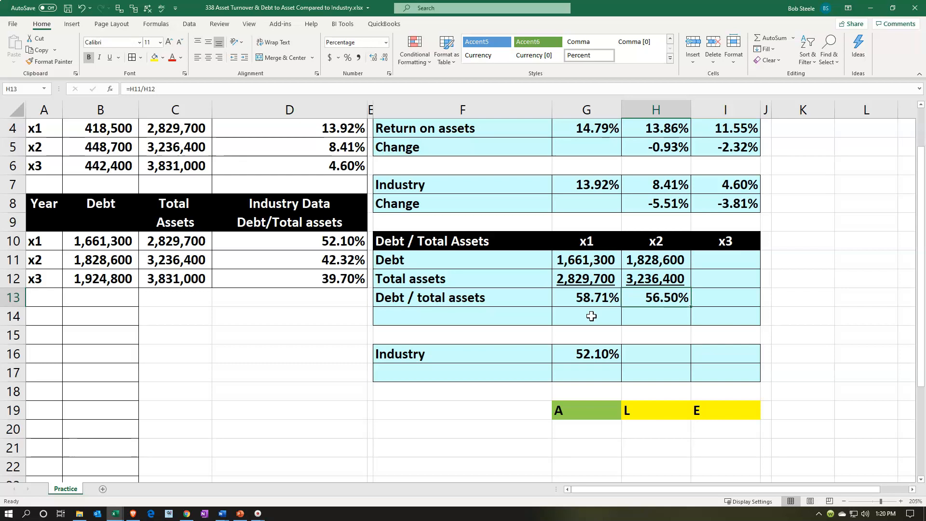
{"action": "key", "text": "Up"}
{"action": "key", "text": "Up"}
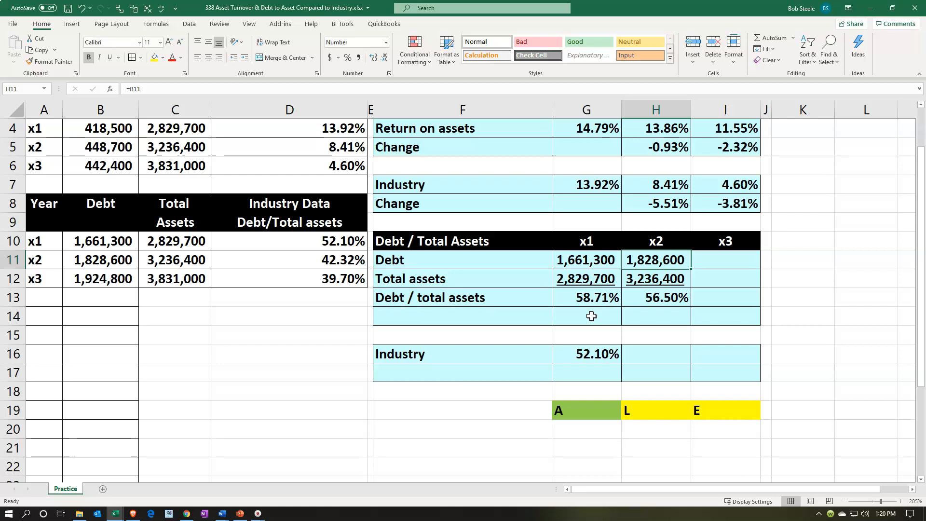
{"action": "key", "text": "Left"}
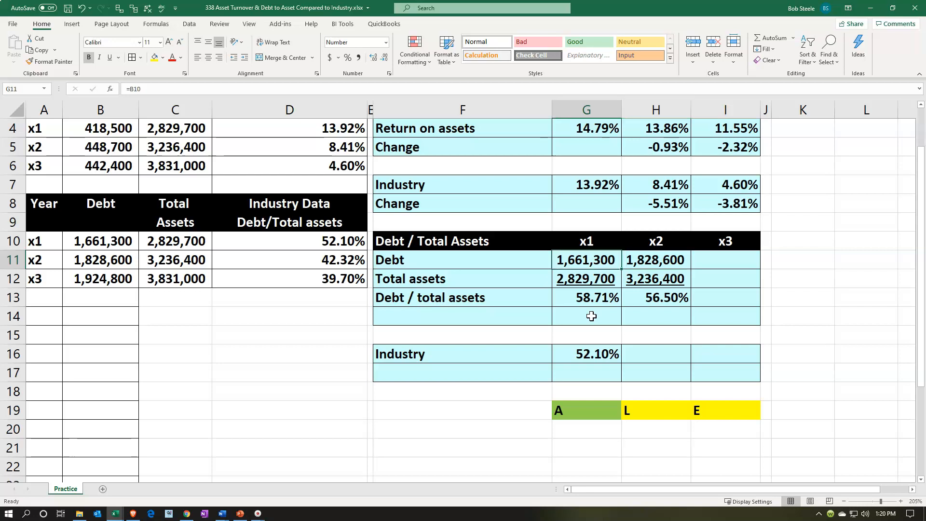
{"action": "key", "text": "Right"}
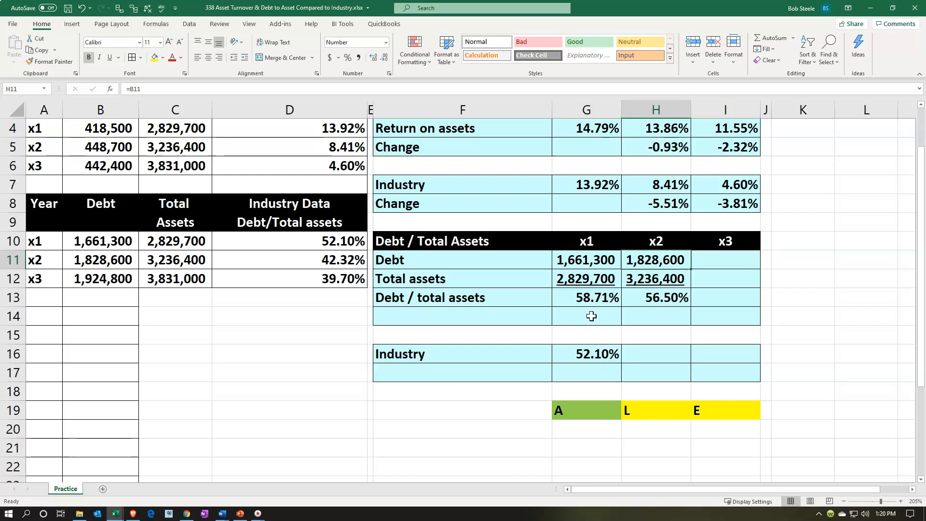
{"action": "key", "text": "Down"}
{"action": "key", "text": "Left"}
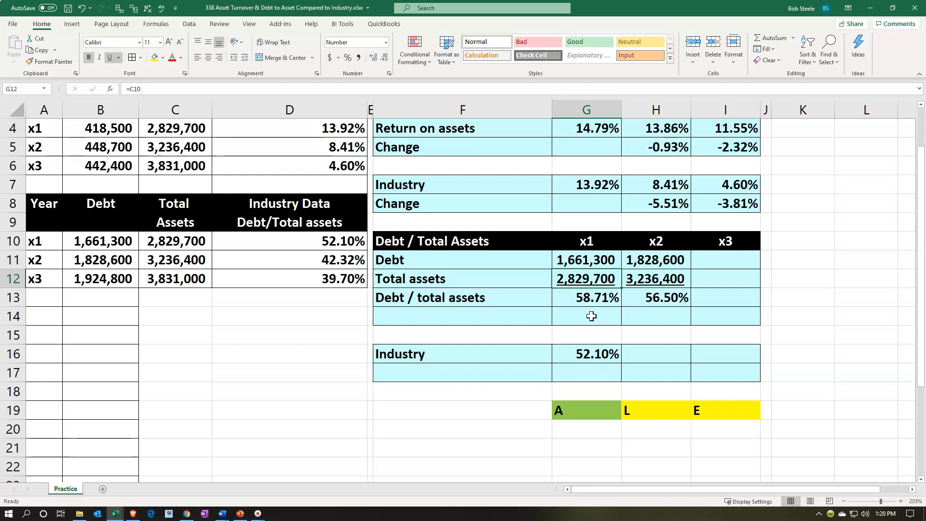
{"action": "key", "text": "Right"}
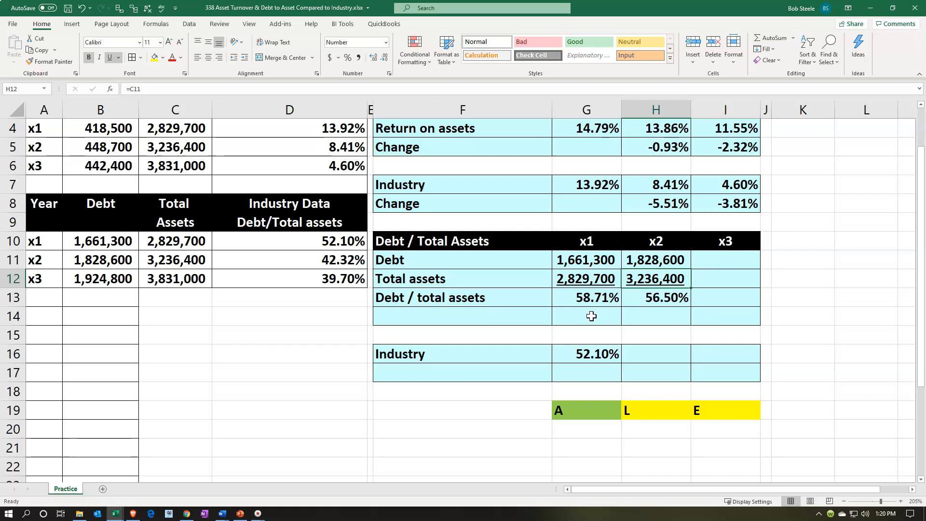
{"action": "scroll", "coordinate": [592, 316], "scroll_direction": "up", "scroll_amount": 1}
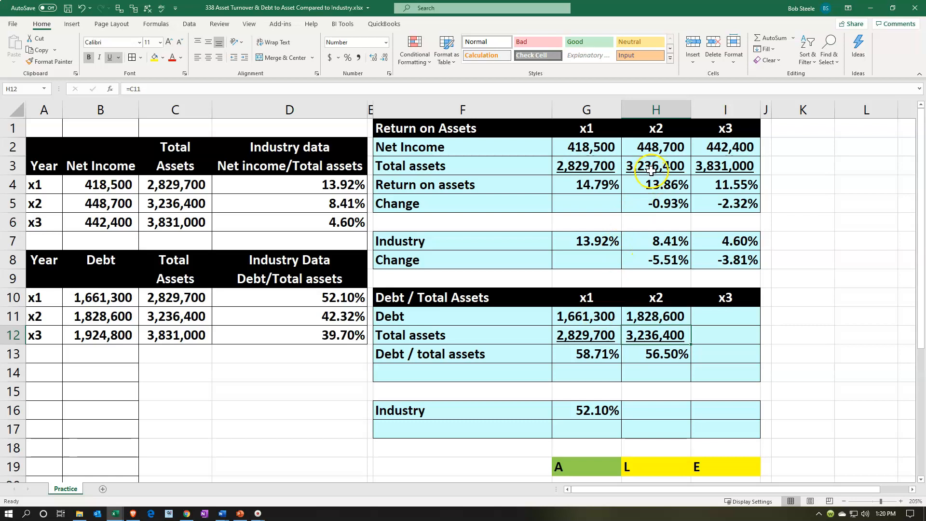
{"action": "scroll", "coordinate": [664, 251], "scroll_direction": "down", "scroll_amount": 1}
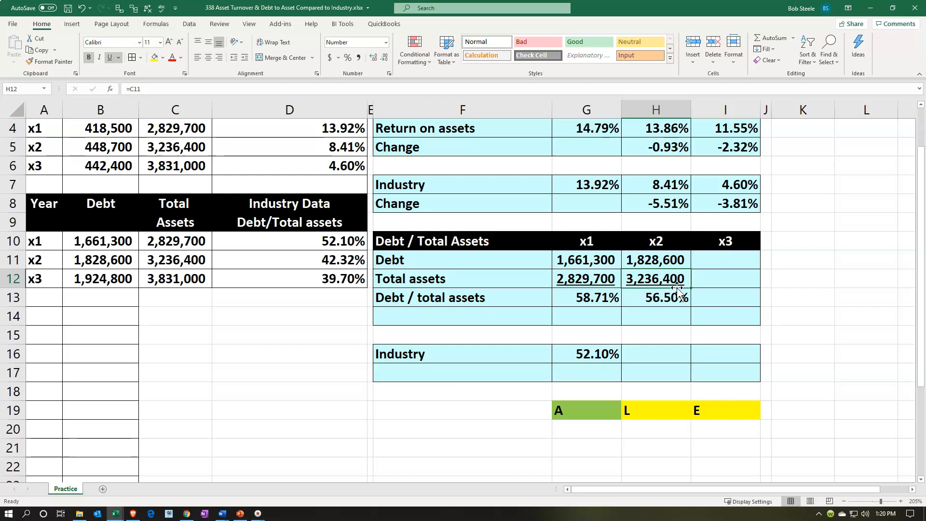
{"action": "key", "text": "Up"}
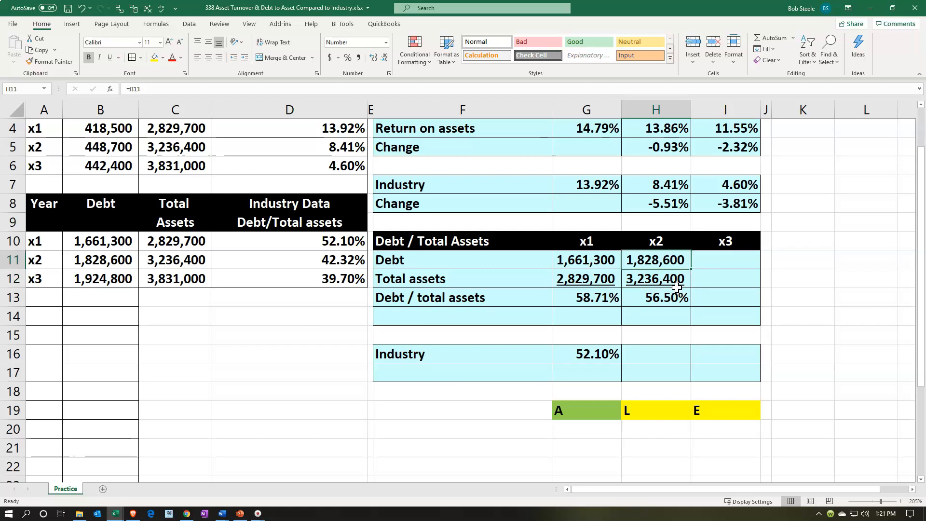
{"action": "key", "text": "Down"}
{"action": "key", "text": "Down"}
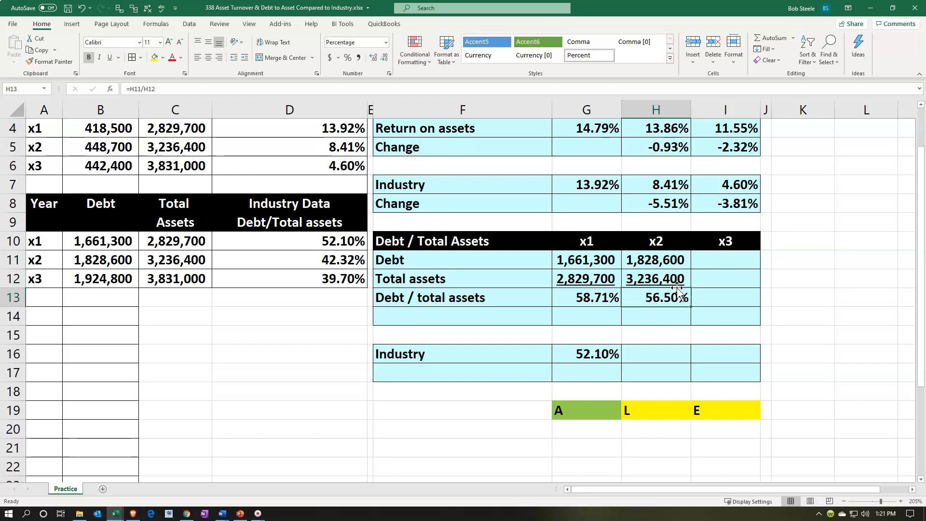
{"action": "key", "text": "Up"}
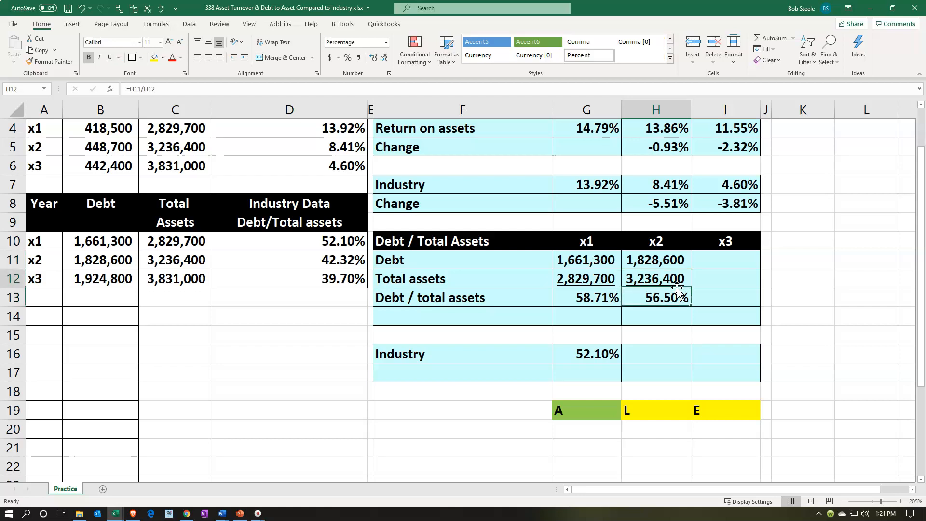
{"action": "key", "text": "Up"}
{"action": "key", "text": "Down"}
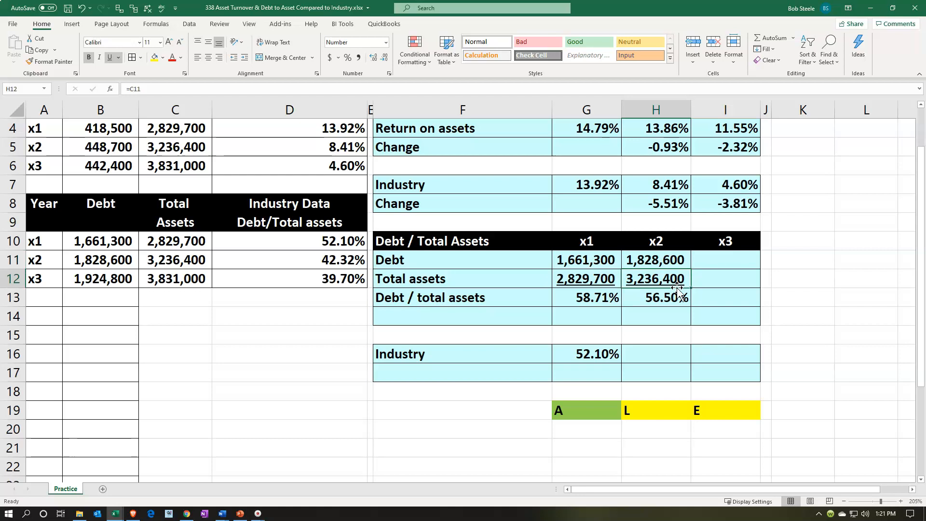
{"action": "key", "text": "Down"}
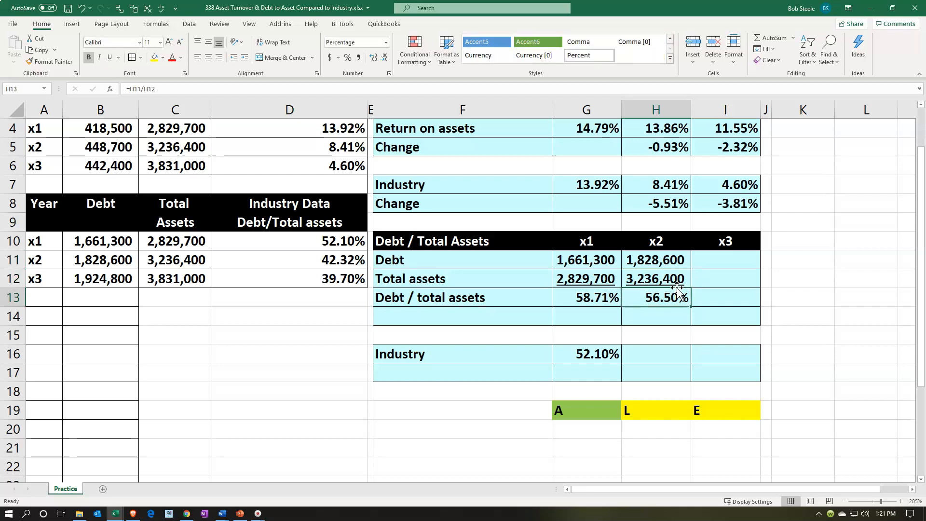
Link the x2 industry ratio in H16 to the source table with the formula =D11
{"action": "key", "text": "Down"}
{"action": "key", "text": "Down"}
{"action": "key", "text": "Down"}
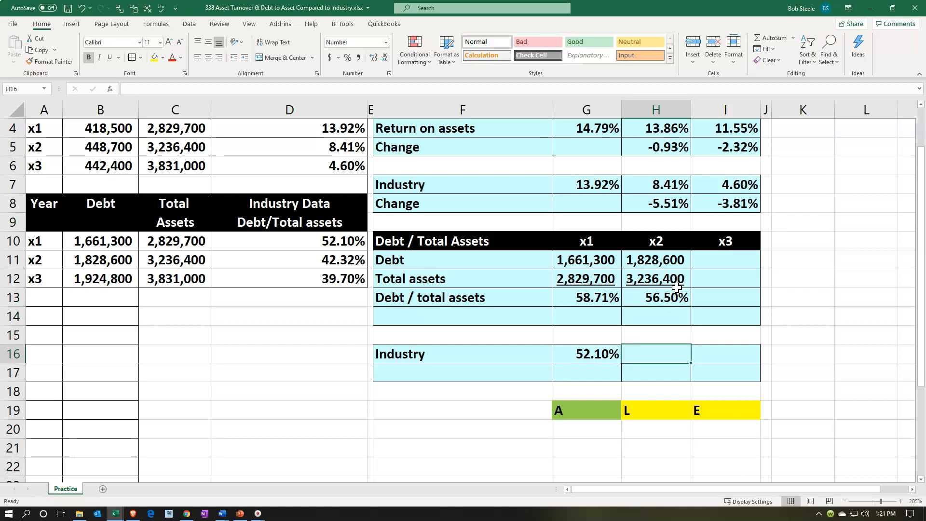
{"action": "type", "text": "="}
{"action": "key", "text": "Left"}
{"action": "key", "text": "Left"}
{"action": "key", "text": "Left"}
{"action": "key", "text": "Left"}
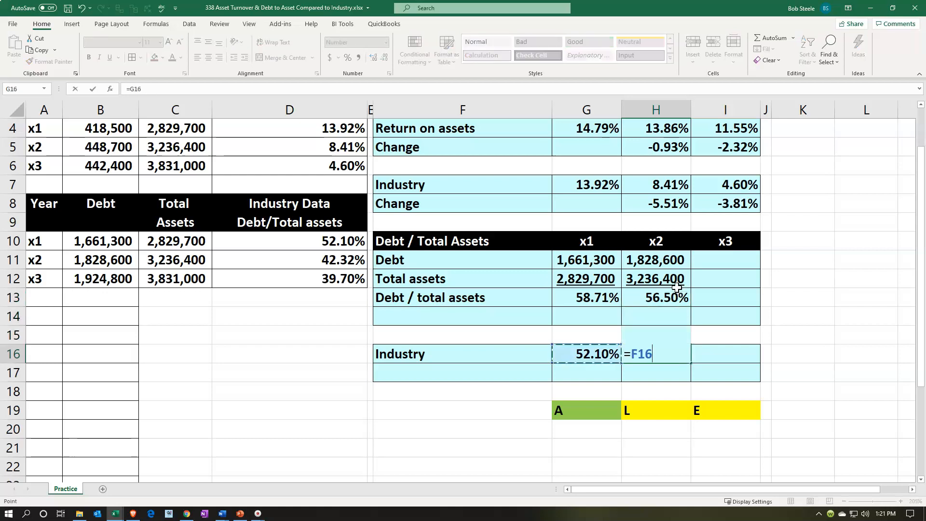
{"action": "key", "text": "Up"}
{"action": "key", "text": "Up"}
{"action": "key", "text": "Up"}
{"action": "key", "text": "Up"}
{"action": "key", "text": "Up"}
{"action": "key", "text": "Return"}
Format the x2 industry ratio in H16 as a percentage with two decimal places
{"action": "key", "text": "Up"}
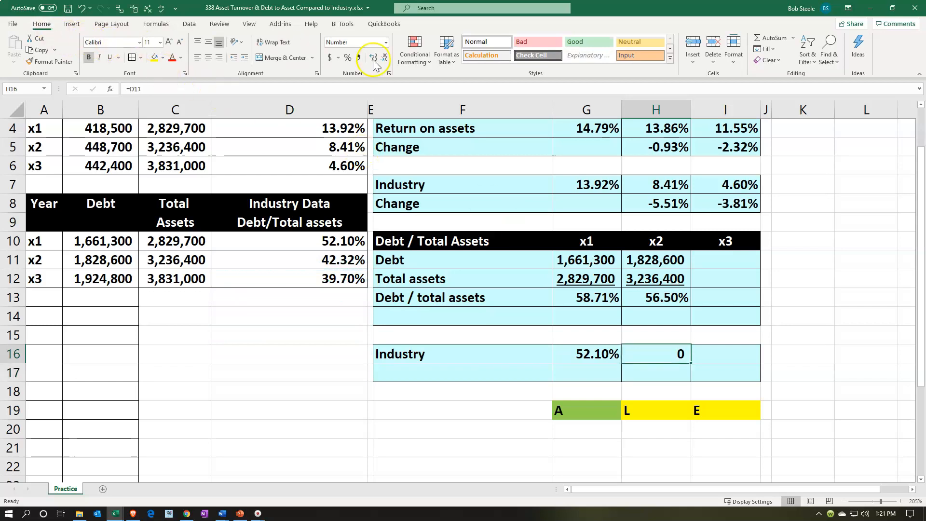
{"action": "left_click", "coordinate": [348, 58]}
{"action": "left_click", "coordinate": [373, 57]}
{"action": "left_click", "coordinate": [373, 58]}
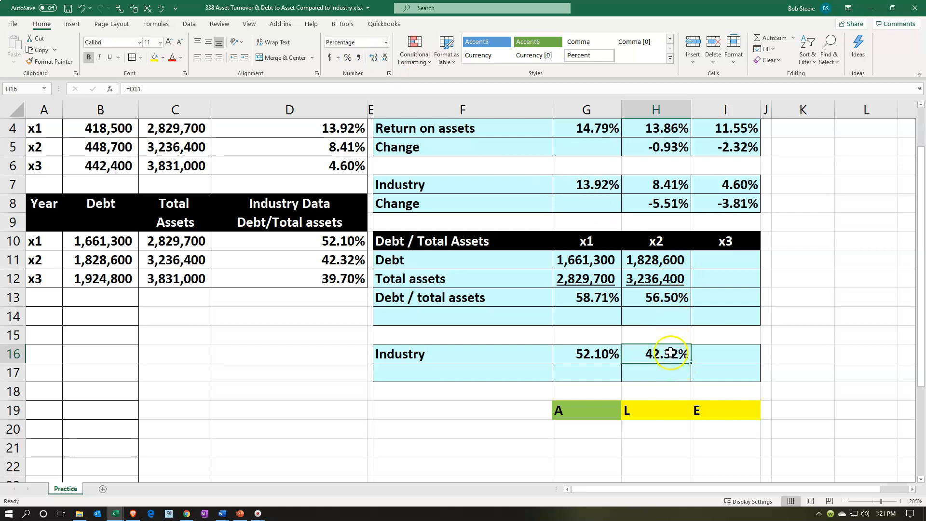
Calculate the x2 change in the debt / total assets ratio in H14 with the formula =H13-G13
{"action": "left_click", "coordinate": [655, 319]}
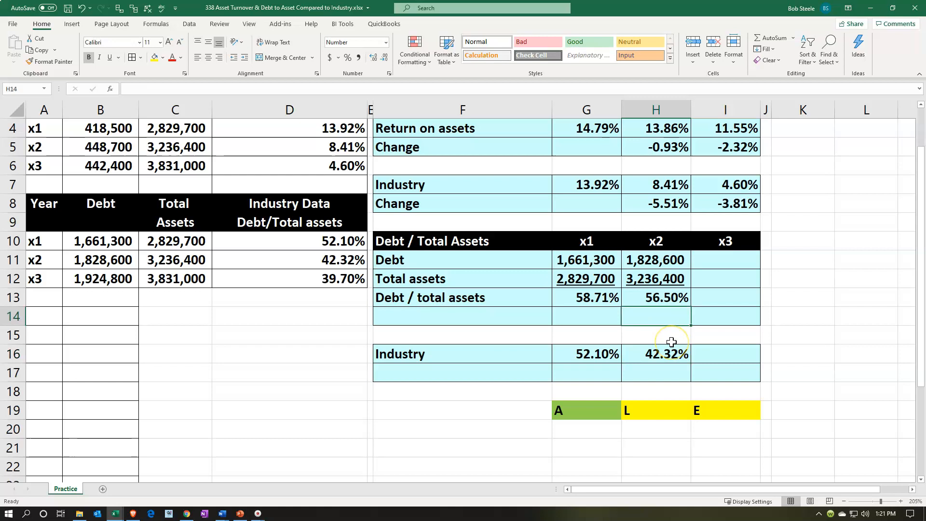
{"action": "type", "text": "="}
{"action": "key", "text": "Up"}
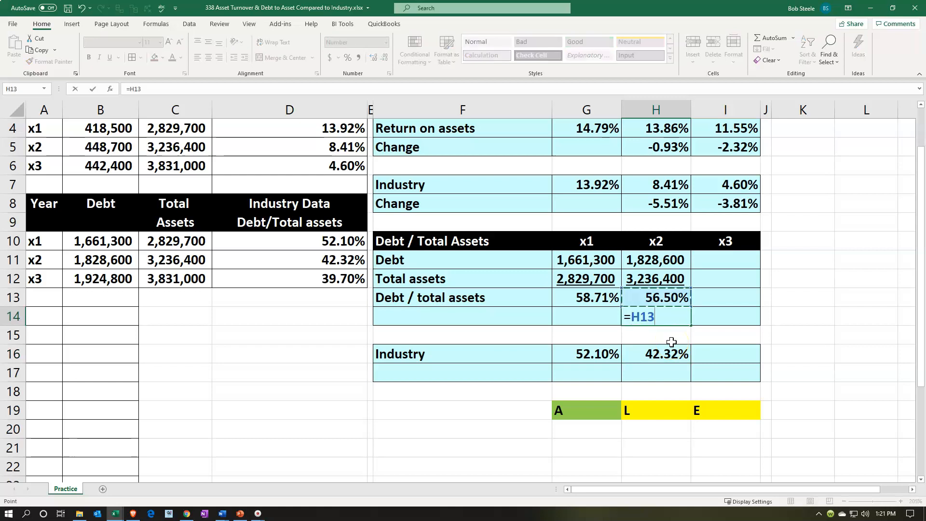
{"action": "type", "text": "-"}
{"action": "key", "text": "Left"}
{"action": "key", "text": "Up"}
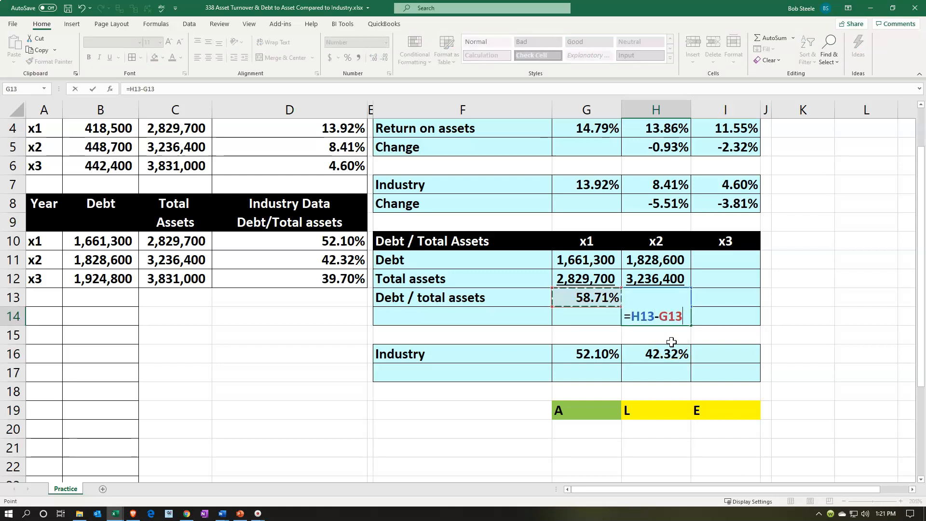
{"action": "key", "text": "Return"}
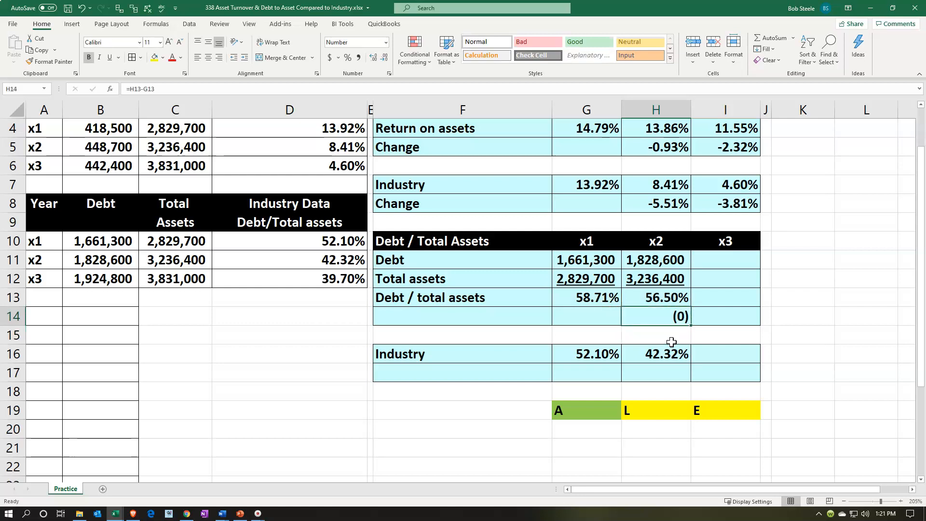
Copy the percentage formatting of H13 to the change cell H14 with Format Painter
{"action": "left_click", "coordinate": [669, 298]}
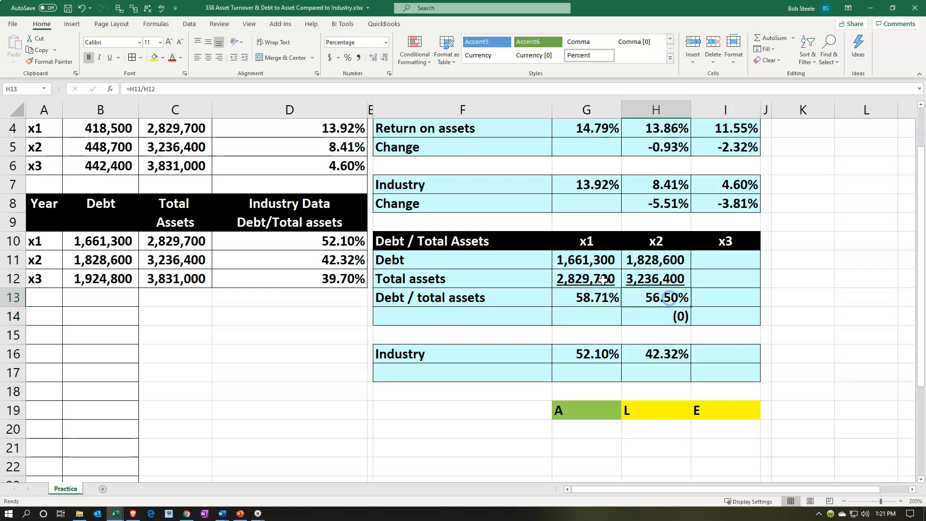
{"action": "left_click", "coordinate": [50, 62]}
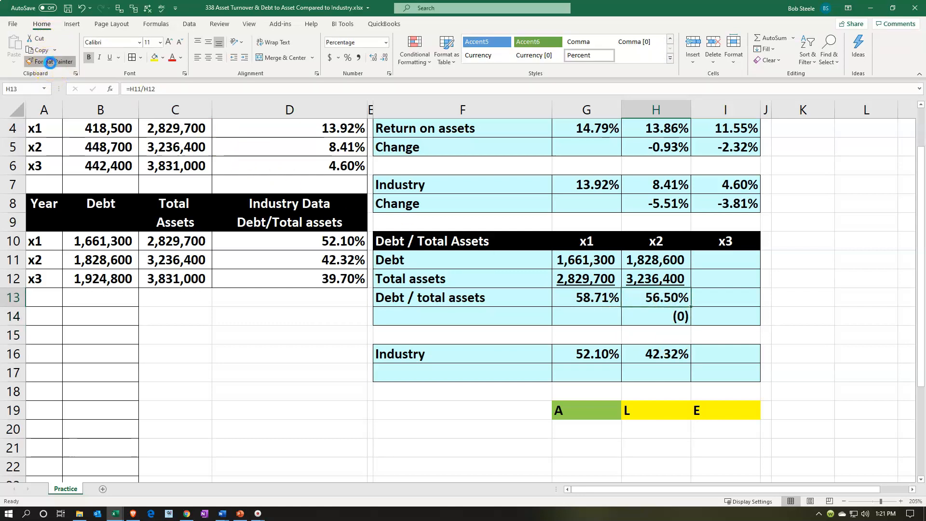
{"action": "left_click", "coordinate": [648, 317]}
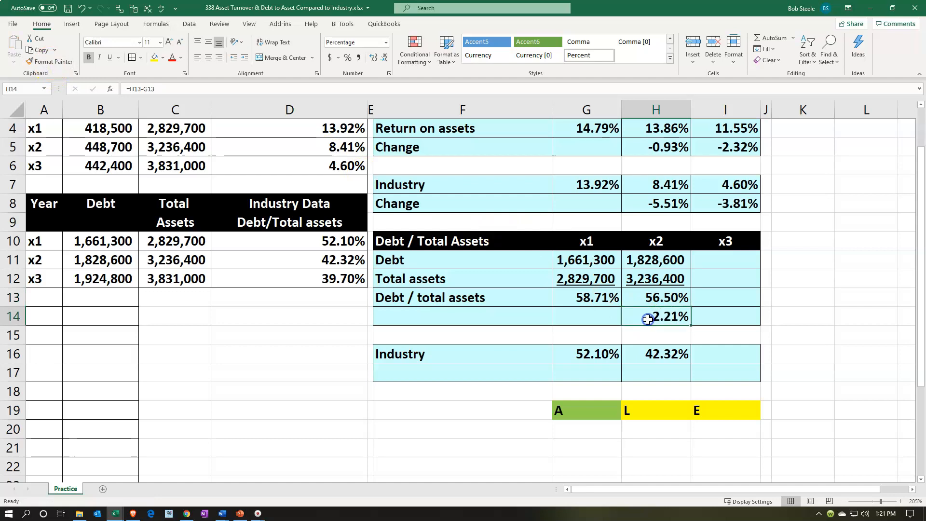
Copy the label Change from F8 to F14 and F17
{"action": "left_click", "coordinate": [424, 209]}
{"action": "key", "text": "ctrl+c"}
{"action": "left_click", "coordinate": [446, 316]}
{"action": "key", "text": "ctrl+v"}
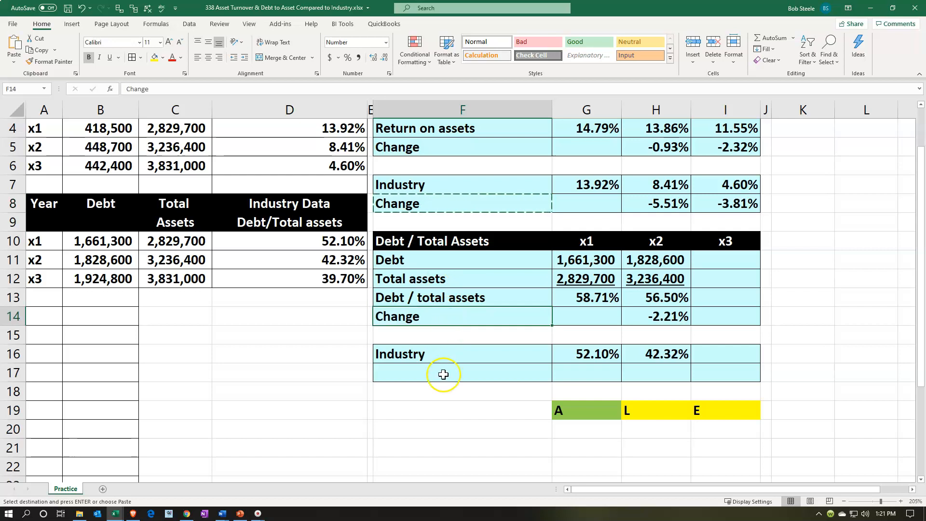
{"action": "left_click", "coordinate": [443, 374]}
{"action": "key", "text": "ctrl+v"}
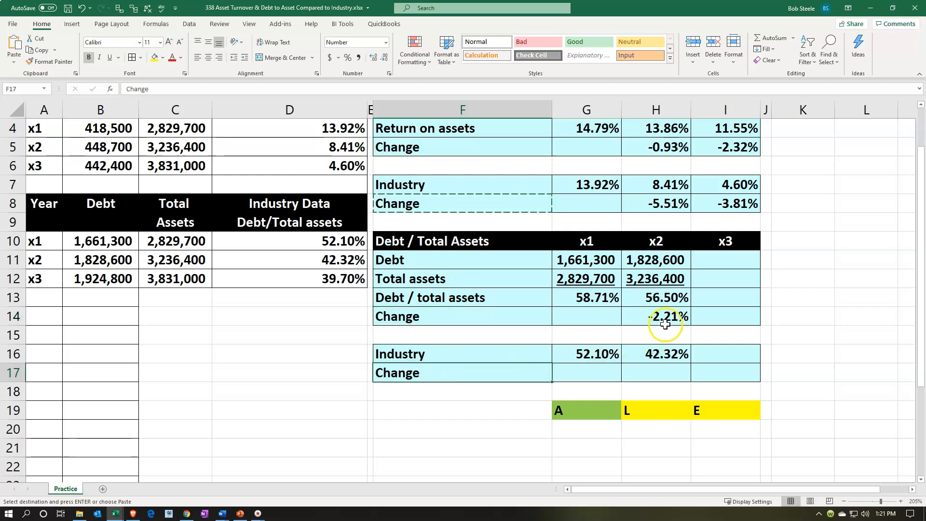
Calculate the x2 change in the industry debt ratio in H17 with the formula =H16-G16
{"action": "left_click", "coordinate": [659, 371]}
{"action": "key", "text": "Escape"}
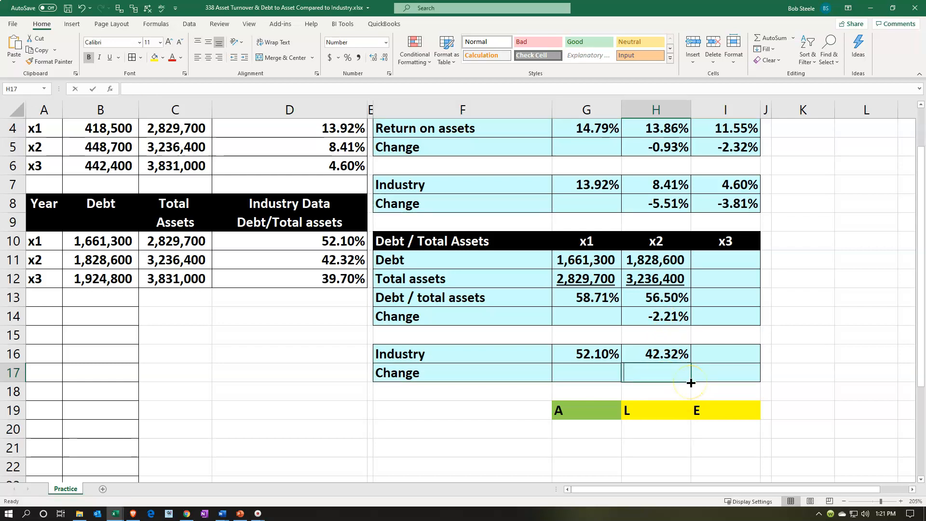
{"action": "type", "text": "="}
{"action": "key", "text": "Up"}
{"action": "type", "text": "-"}
{"action": "key", "text": "Left"}
{"action": "key", "text": "Up"}
{"action": "key", "text": "Return"}
Copy the percentage formatting of H16 to the industry change cell H17 with Format Painter
{"action": "key", "text": "Up"}
{"action": "key", "text": "Up"}
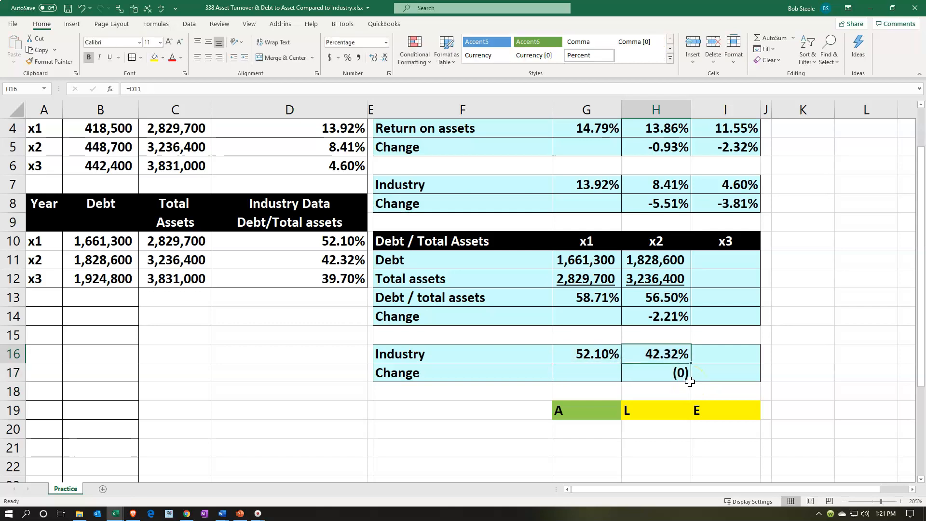
{"action": "left_click", "coordinate": [50, 61]}
{"action": "left_click", "coordinate": [639, 372]}
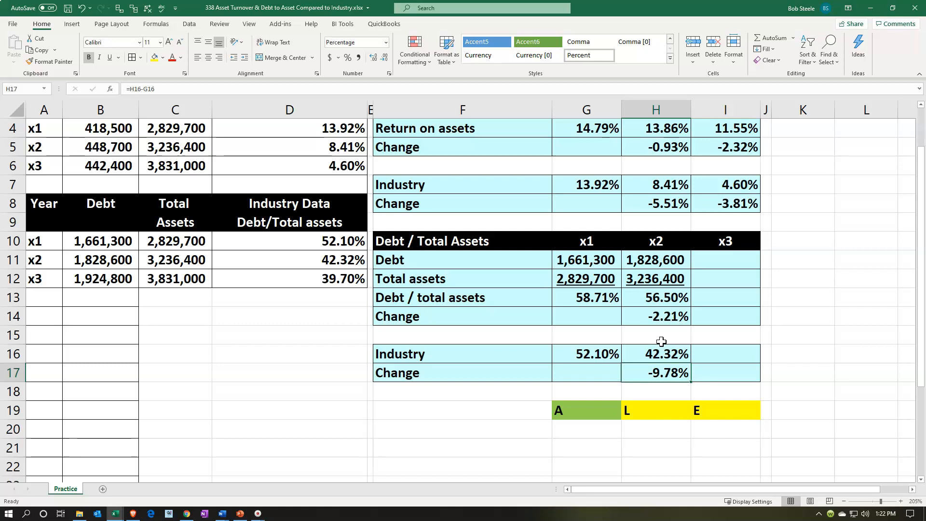
Link the x3 debt in I11 to the source table with the formula =B12
{"action": "left_click", "coordinate": [711, 262]}
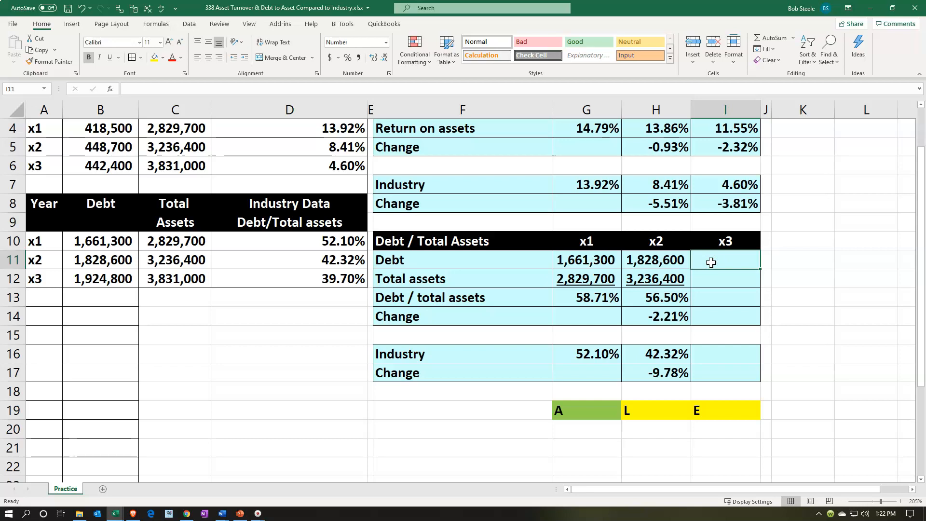
{"action": "type", "text": "="}
{"action": "key", "text": "Left"}
{"action": "key", "text": "Left"}
{"action": "key", "text": "Left"}
{"action": "key", "text": "Left"}
{"action": "key", "text": "Left"}
{"action": "key", "text": "Left"}
{"action": "key", "text": "Left"}
{"action": "key", "text": "Down"}
{"action": "key", "text": "Return"}
Link the x3 total assets in I12 to the source table with the formula =C12
{"action": "type", "text": "="}
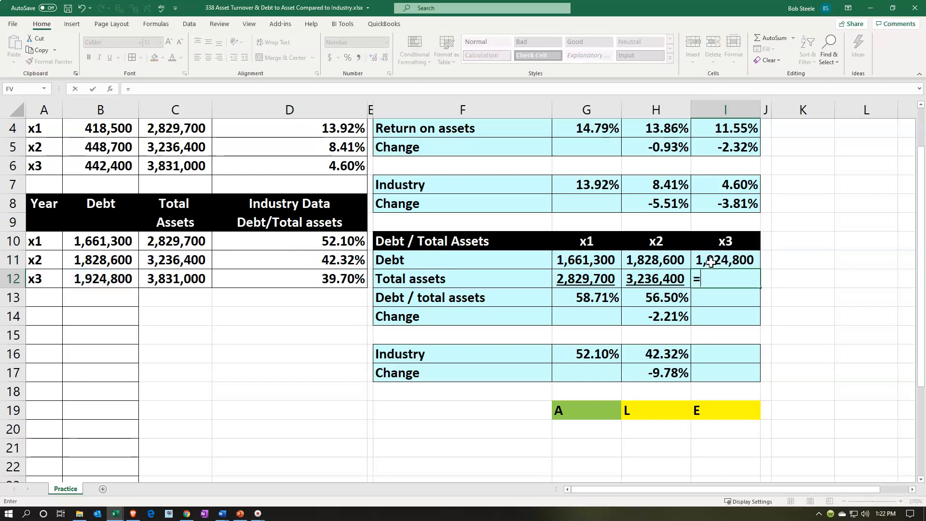
{"action": "key", "text": "Left"}
{"action": "key", "text": "Left"}
{"action": "key", "text": "Left"}
{"action": "key", "text": "Left"}
{"action": "key", "text": "Left"}
{"action": "key", "text": "Left"}
{"action": "key", "text": "Left"}
{"action": "key", "text": "Right"}
{"action": "key", "text": "Return"}
Calculate the x3 debt to total assets ratio in I13 with the formula =I11/I12
{"action": "type", "text": "="}
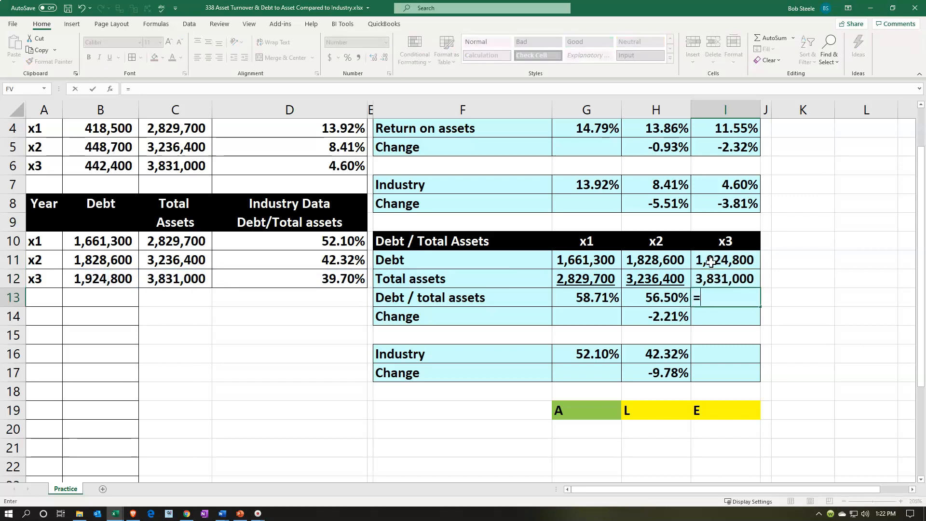
{"action": "key", "text": "Up"}
{"action": "key", "text": "Up"}
{"action": "type", "text": "/"}
{"action": "key", "text": "Up"}
{"action": "key", "text": "Return"}
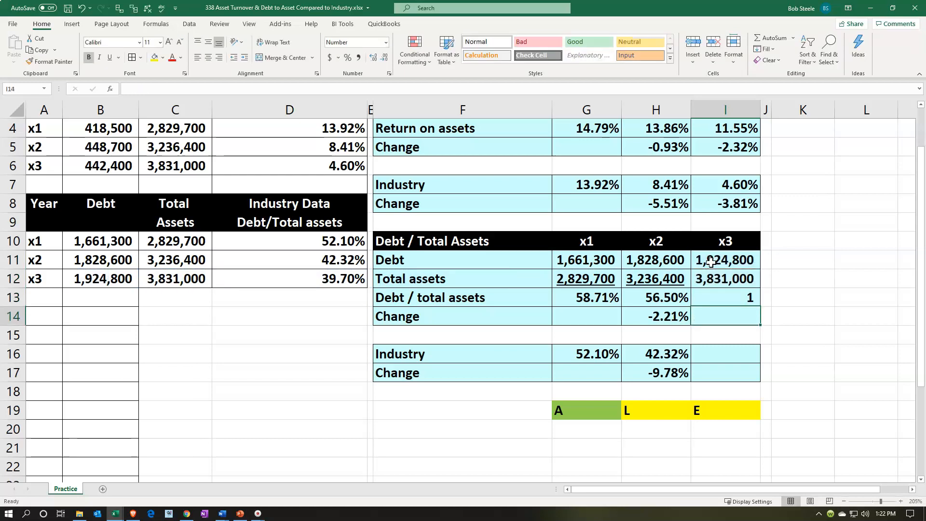
Copy the formatting of H12:H14 to the x3 cells I12:I14 with Format Painter
{"action": "left_click", "coordinate": [676, 276]}
{"action": "left_click_drag", "start_coordinate": [676, 276], "coordinate": [670, 319]}
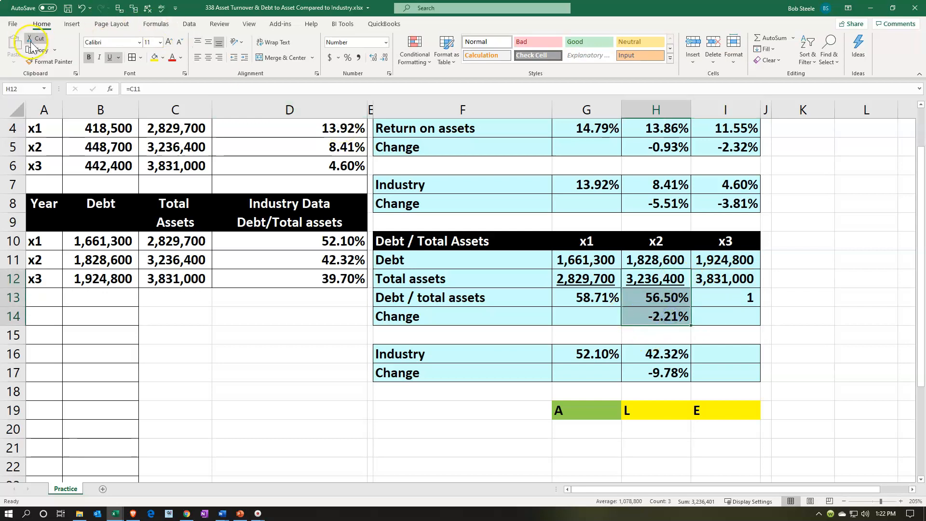
{"action": "left_click", "coordinate": [45, 62]}
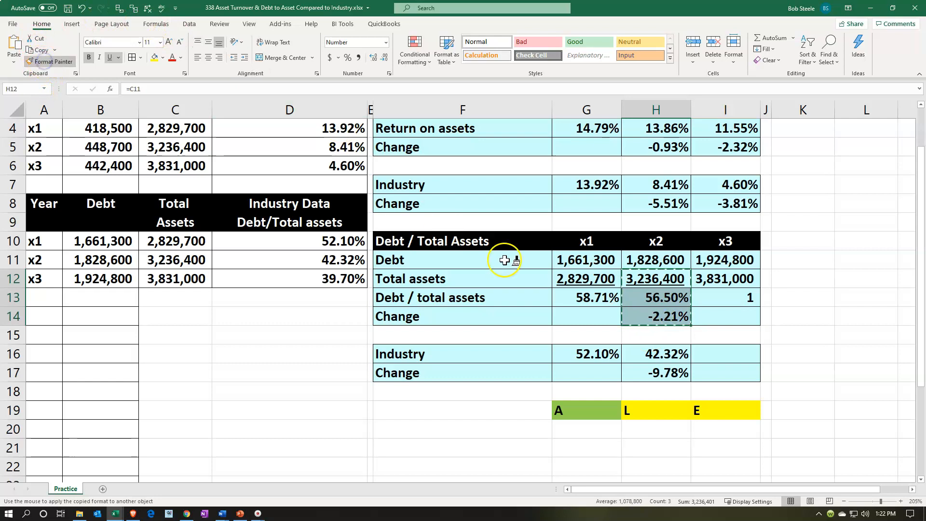
{"action": "left_click", "coordinate": [721, 279]}
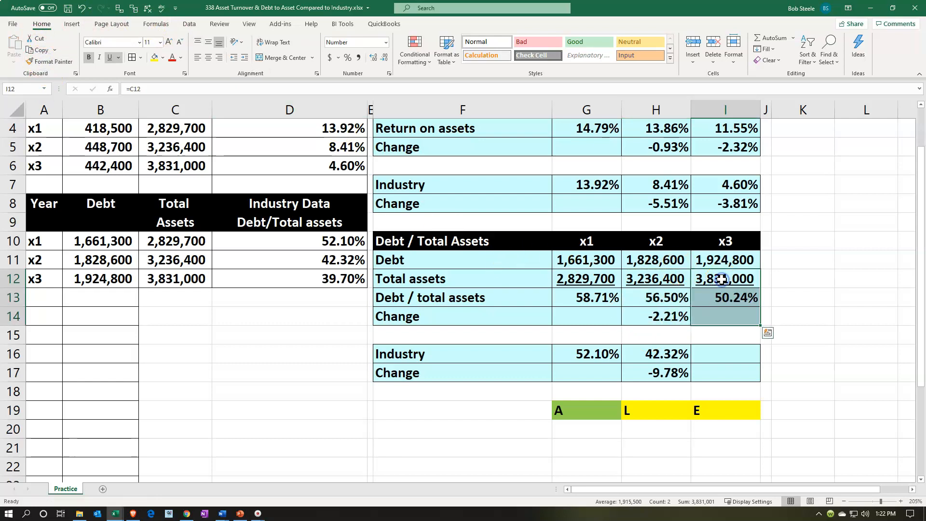
Examine the x3 debt, total assets and debt ratio cells against their x2 counterparts
{"action": "left_click", "coordinate": [674, 297]}
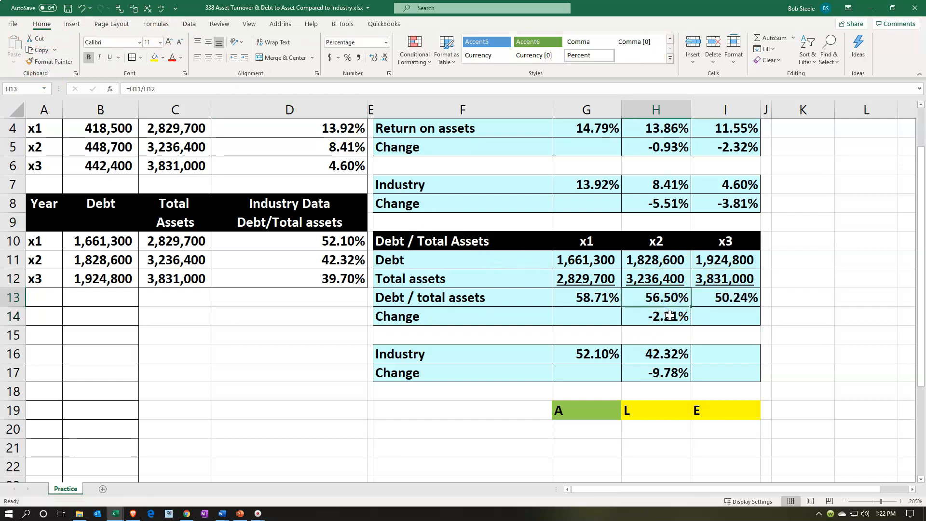
{"action": "key", "text": "Right"}
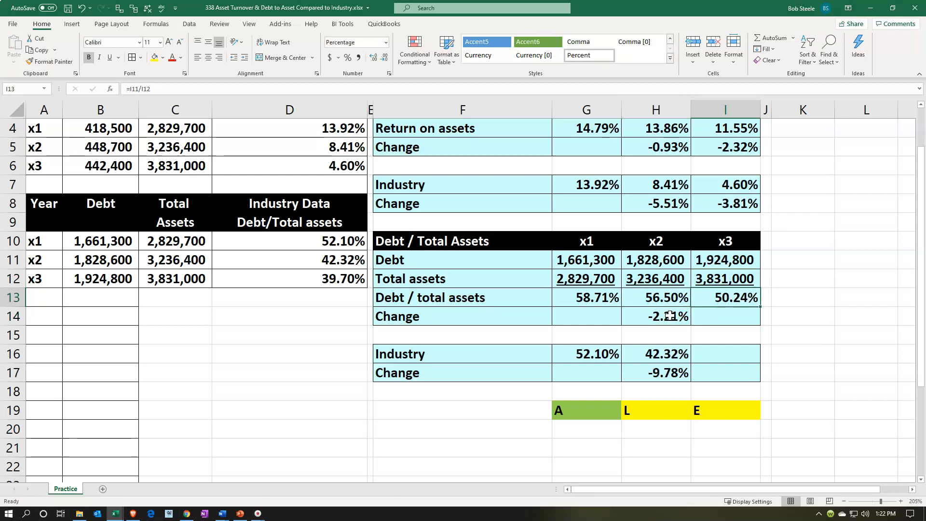
{"action": "key", "text": "Up"}
{"action": "key", "text": "Up"}
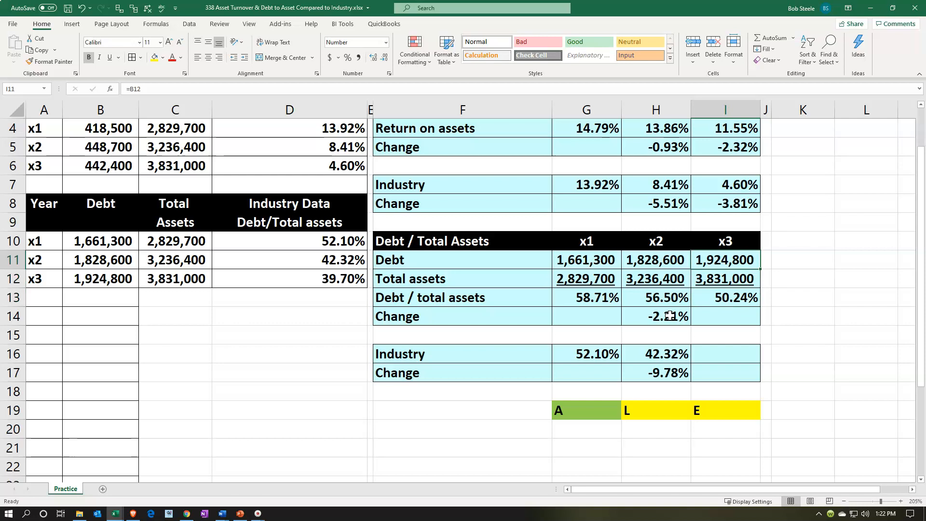
{"action": "key", "text": "Left"}
{"action": "key", "text": "Right"}
{"action": "key", "text": "Down"}
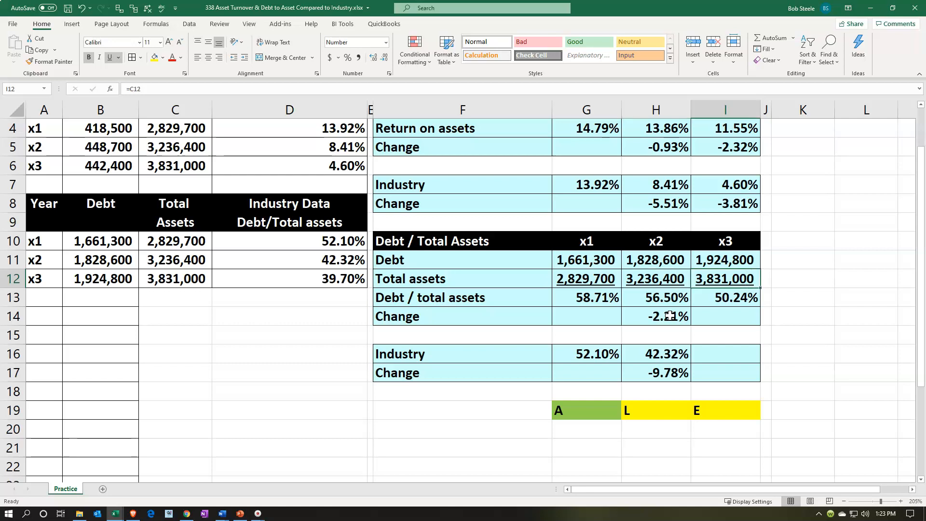
{"action": "key", "text": "Down"}
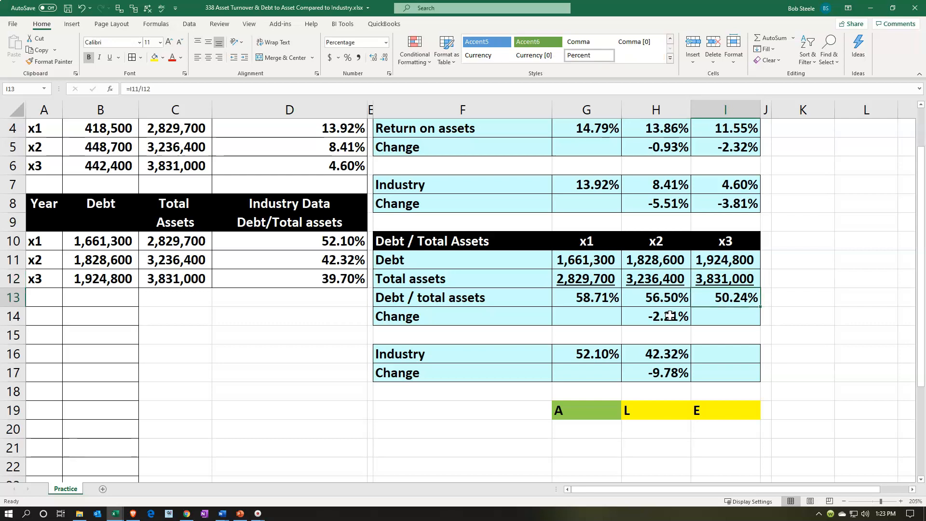
Calculate the x3 change in the debt to total assets ratio in I14 with the formula =I13-H13
{"action": "key", "text": "Down"}
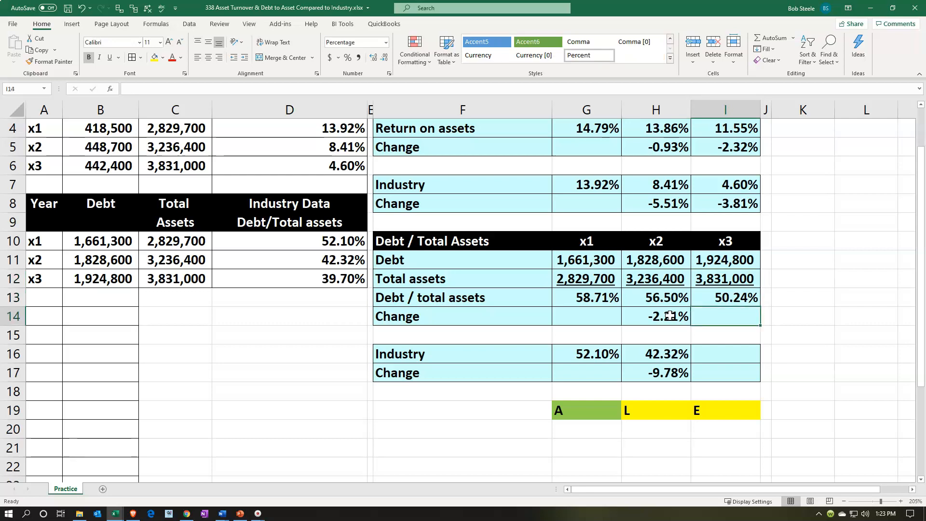
{"action": "type", "text": "="}
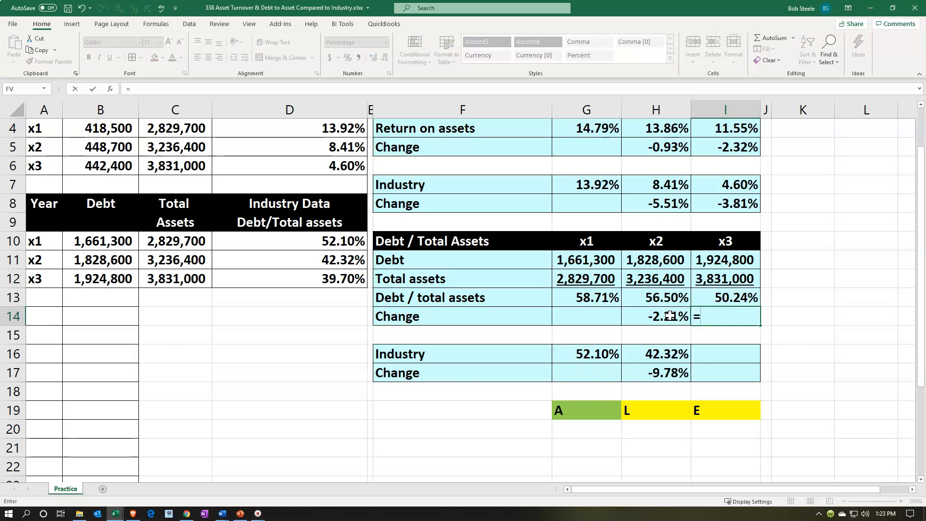
{"action": "key", "text": "Up"}
{"action": "type", "text": "-"}
{"action": "key", "text": "Up"}
{"action": "key", "text": "Left"}
{"action": "key", "text": "Return"}
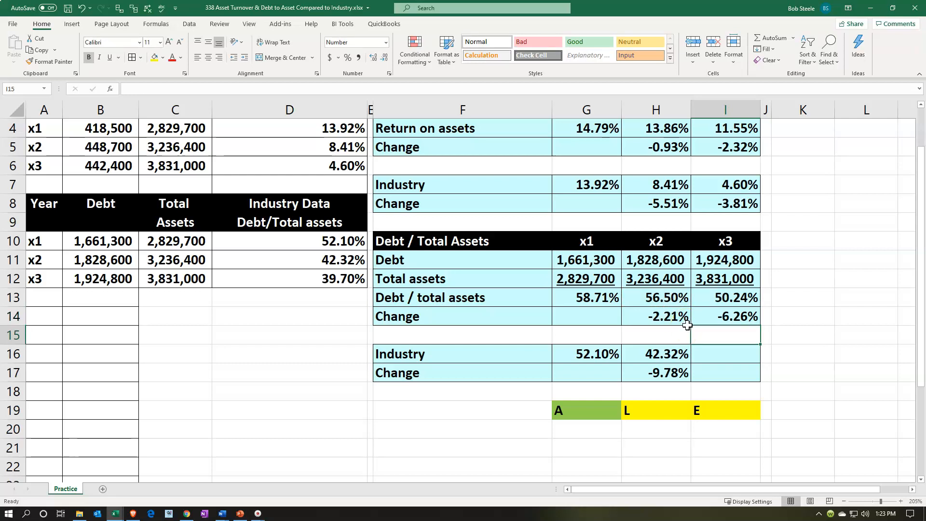
Link the x3 industry debt ratio in I16 to the source table with the formula =D12
{"action": "left_click", "coordinate": [702, 347]}
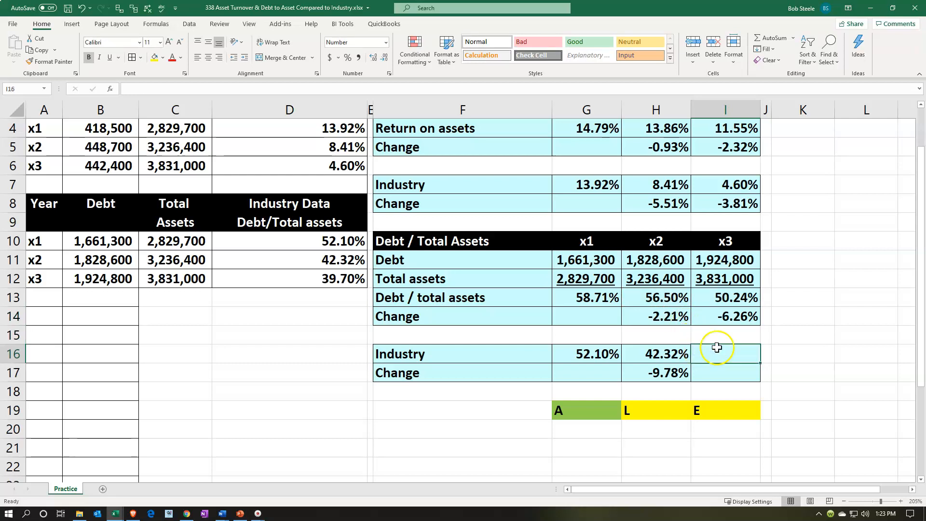
{"action": "type", "text": "="}
{"action": "key", "text": "Left"}
{"action": "key", "text": "Left"}
{"action": "key", "text": "Left"}
{"action": "key", "text": "Left"}
{"action": "key", "text": "Up"}
{"action": "key", "text": "Up"}
{"action": "key", "text": "Up"}
{"action": "key", "text": "Up"}
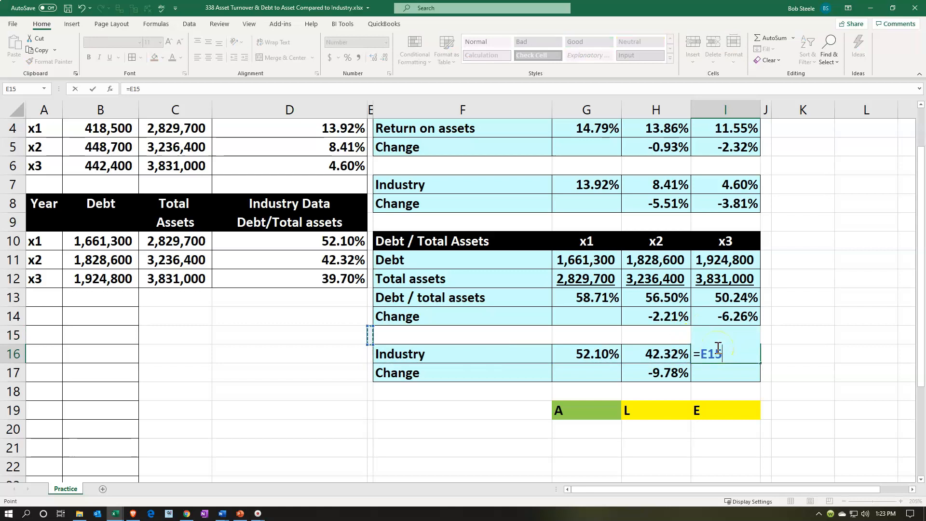
{"action": "key", "text": "Return"}
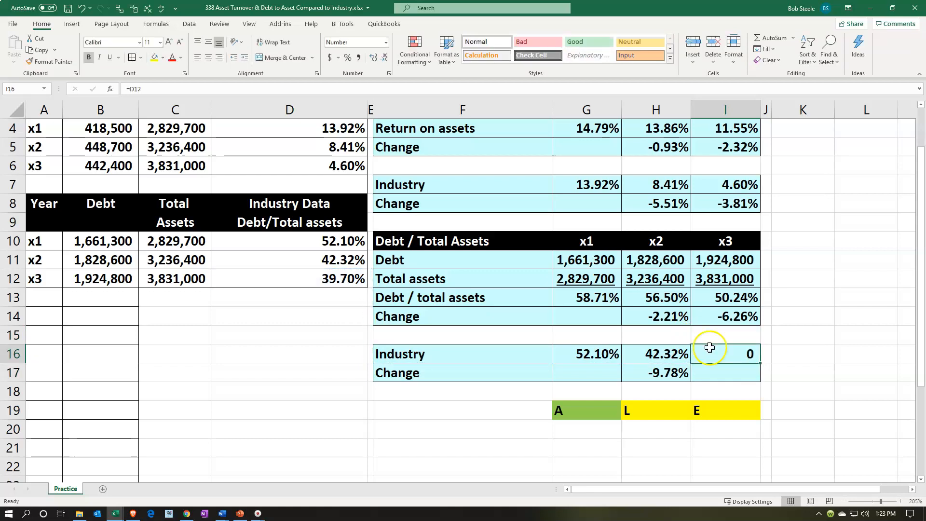
Copy the percentage formatting of H16 to the x3 industry ratio in I16 with Format Painter
{"action": "left_click", "coordinate": [681, 351]}
{"action": "left_click", "coordinate": [49, 61]}
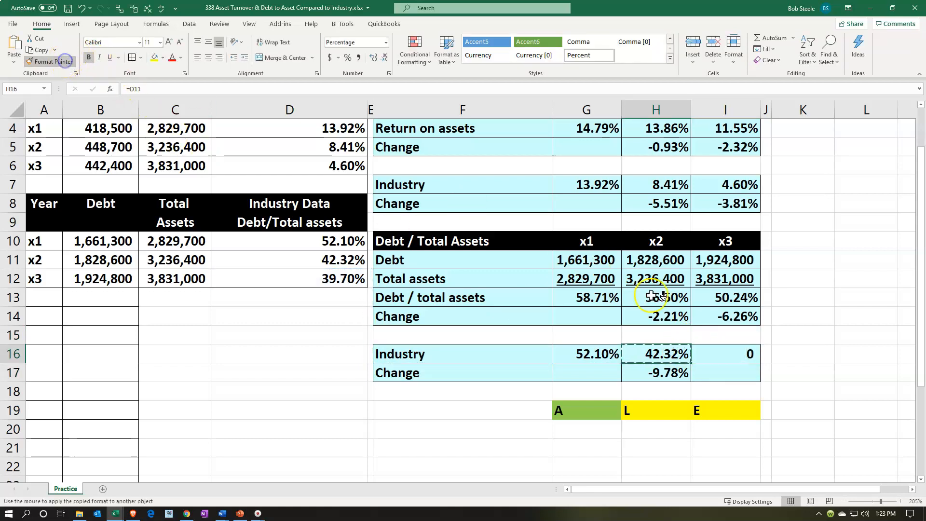
{"action": "left_click", "coordinate": [739, 353]}
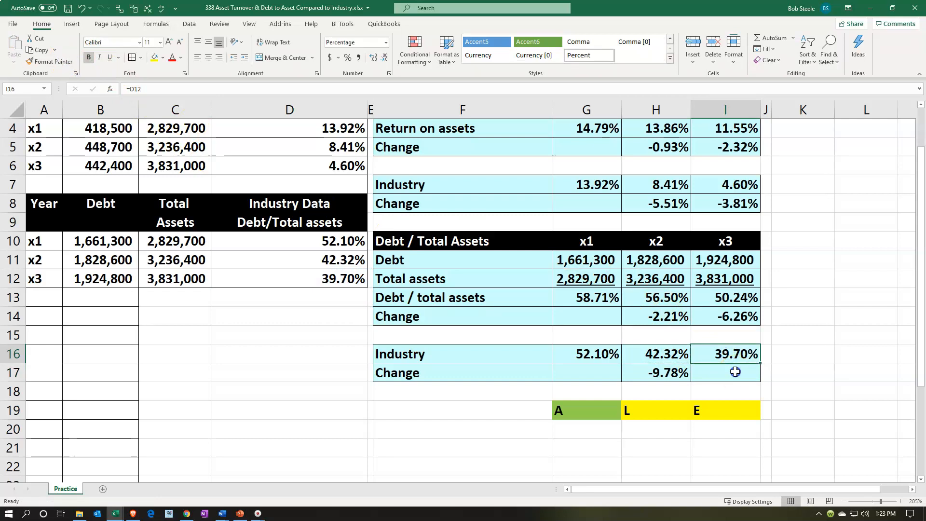
Calculate the x3 change in the industry debt ratio in I17 with the formula =I16-H16
{"action": "left_click", "coordinate": [734, 371]}
{"action": "left_click", "coordinate": [729, 354]}
{"action": "left_click", "coordinate": [607, 295]}
{"action": "left_click_drag", "start_coordinate": [608, 295], "coordinate": [721, 304]}
{"action": "left_click", "coordinate": [729, 345]}
{"action": "key", "text": "Down"}
{"action": "type", "text": "="}
{"action": "key", "text": "Up"}
{"action": "type", "text": "-"}
{"action": "key", "text": "Up"}
{"action": "key", "text": "Left"}
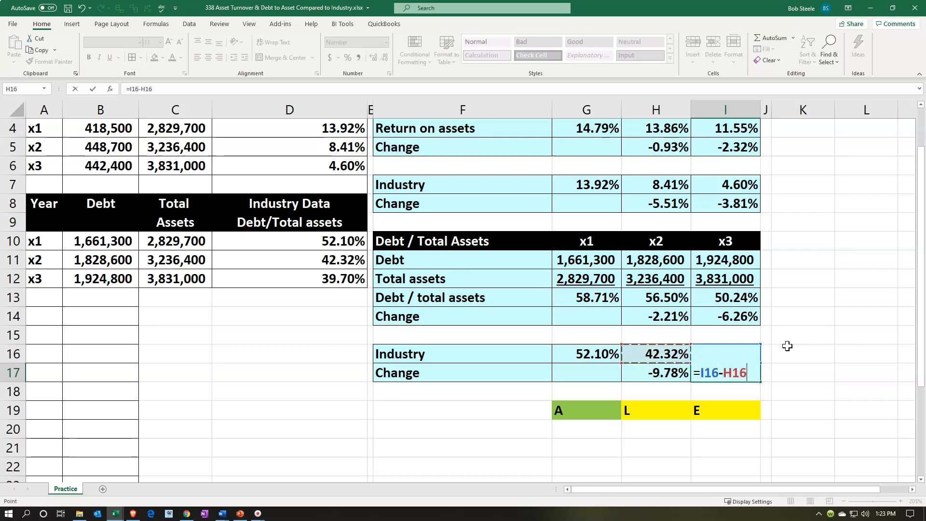
{"action": "key", "text": "Return"}
Copy the percentage formatting of H17 to the x3 industry change cell I17 with Format Painter
{"action": "key", "text": "Up"}
{"action": "key", "text": "Left"}
{"action": "left_click", "coordinate": [53, 61]}
{"action": "left_click", "coordinate": [724, 371]}
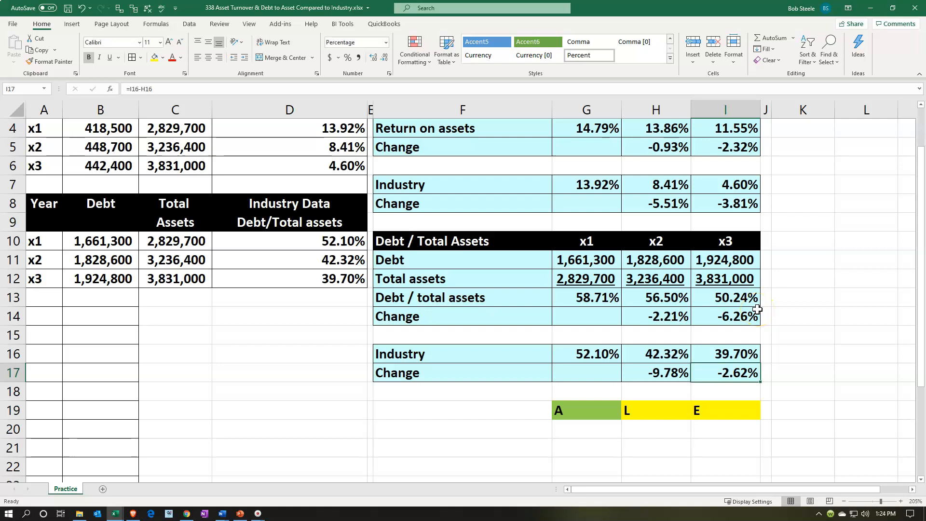
Compare the combined debt ratio changes in H14:I14 with the industry changes in H17:I17
{"action": "left_click", "coordinate": [728, 300]}
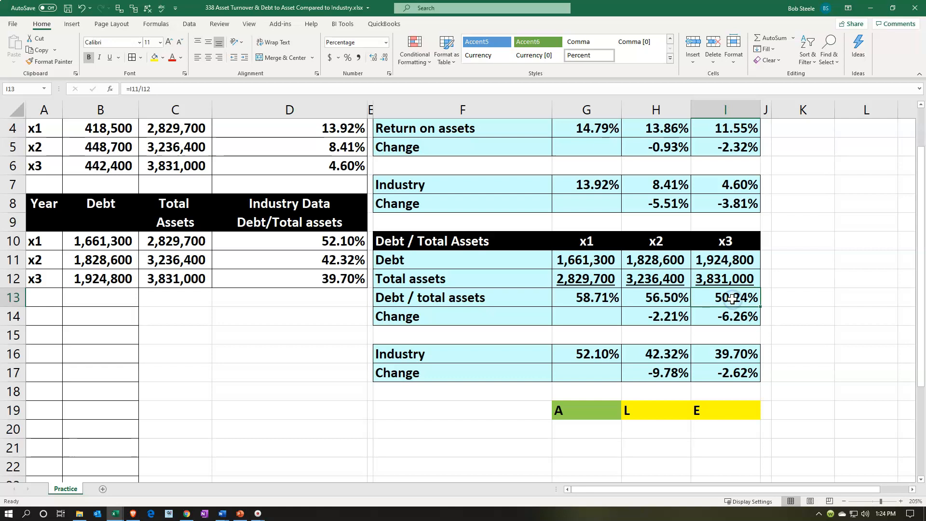
{"action": "mouse_move", "coordinate": [688, 317]}
{"action": "left_mouse_down"}
{"action": "mouse_move", "coordinate": [678, 316]}
{"action": "mouse_move", "coordinate": [699, 317]}
{"action": "left_mouse_up"}
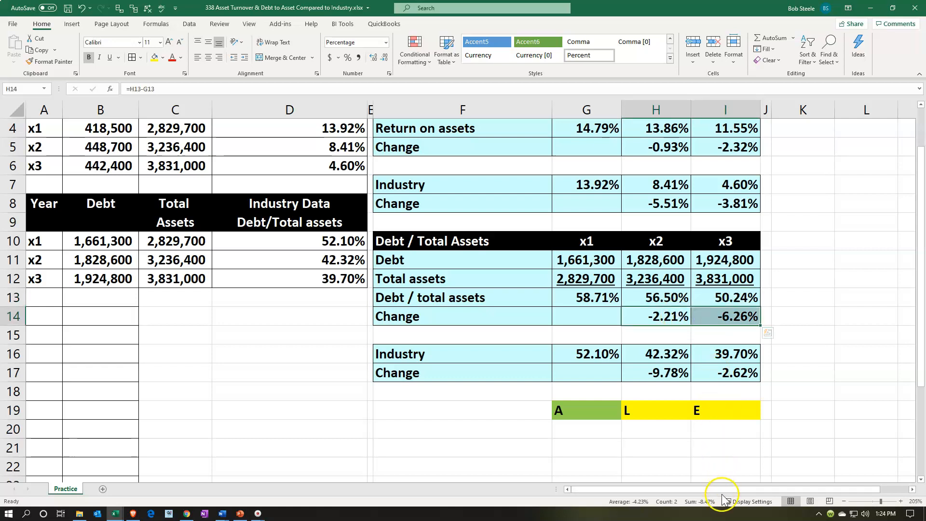
{"action": "left_click", "coordinate": [689, 370]}
{"action": "left_click_drag", "start_coordinate": [689, 369], "coordinate": [692, 372]}
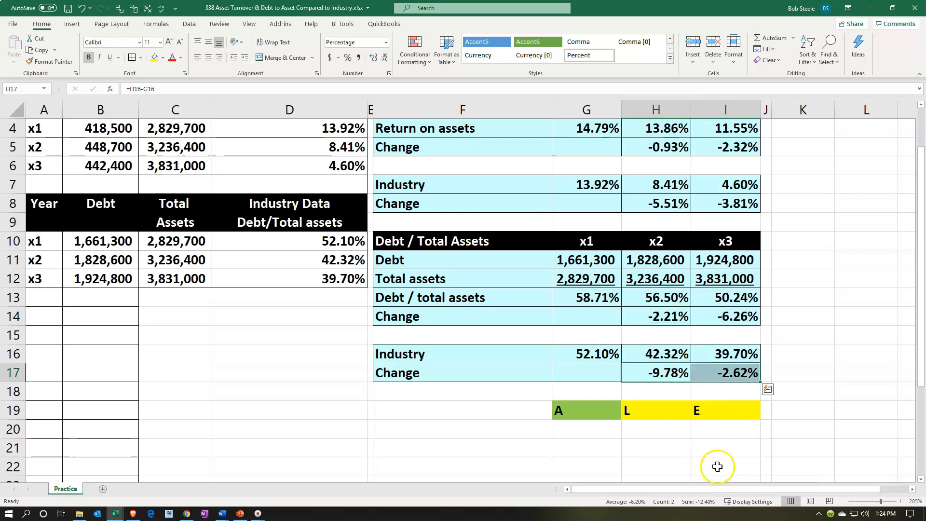